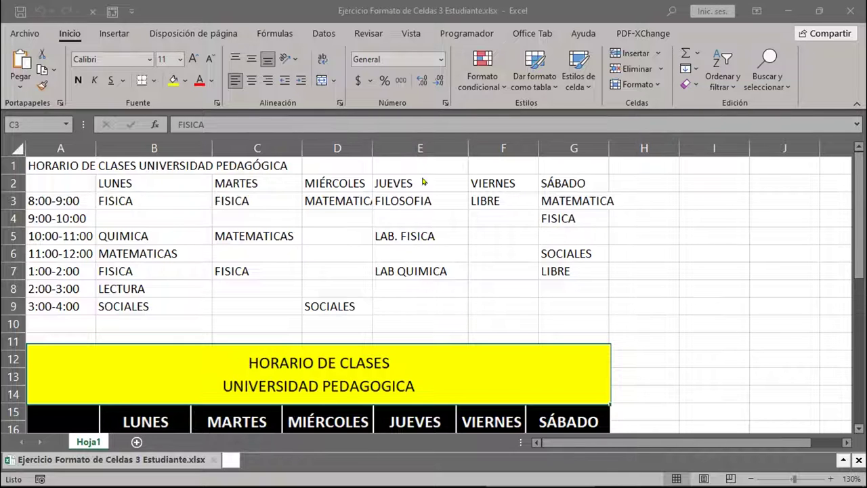
Move the formatted sample timetable picture down so that it starts at row 14
drag(58, 161, 562, 306)
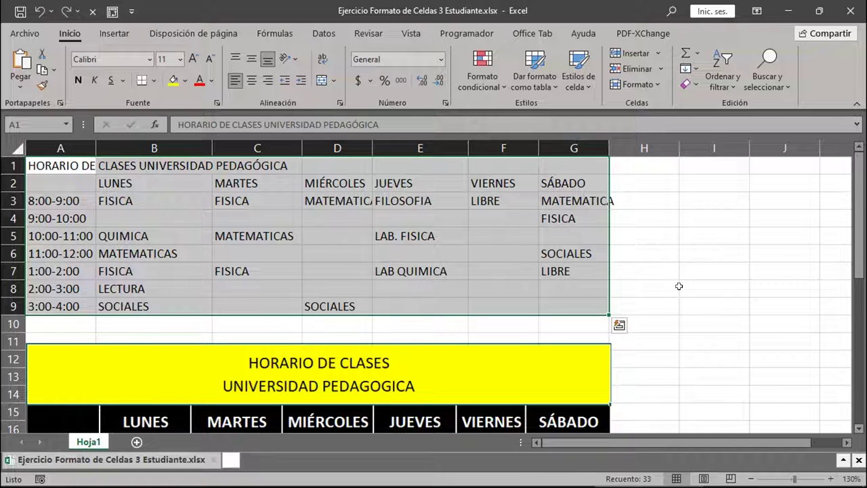
scroll(679, 286, down, 4)
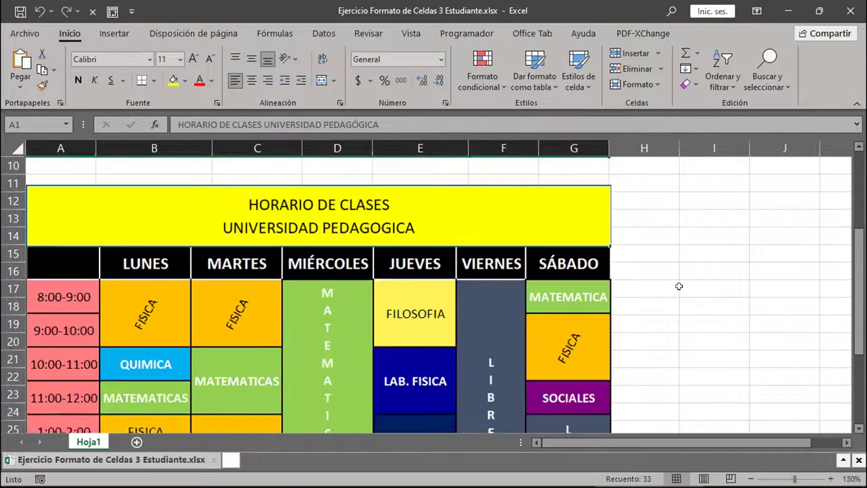
scroll(679, 286, up, 1)
click(226, 219)
drag(227, 219, 407, 251)
drag(388, 213, 184, 220)
scroll(330, 277, up, 3)
scroll(527, 312, down, 2)
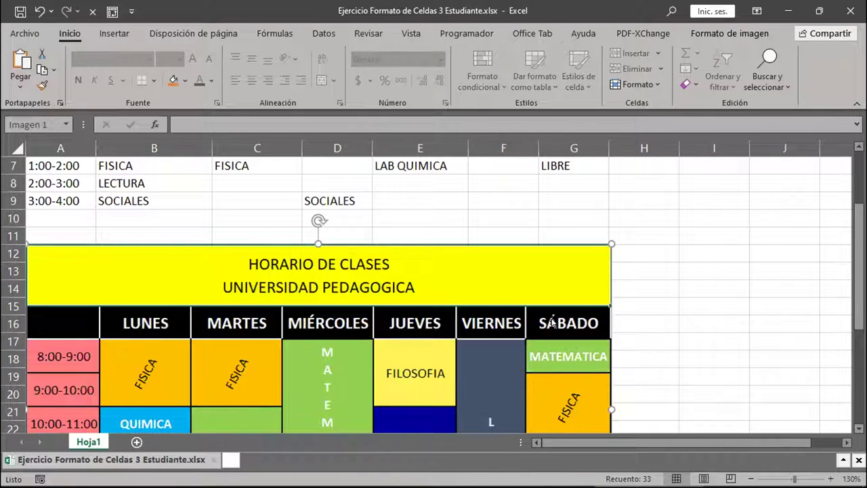
drag(531, 317, 555, 325)
drag(462, 296, 441, 332)
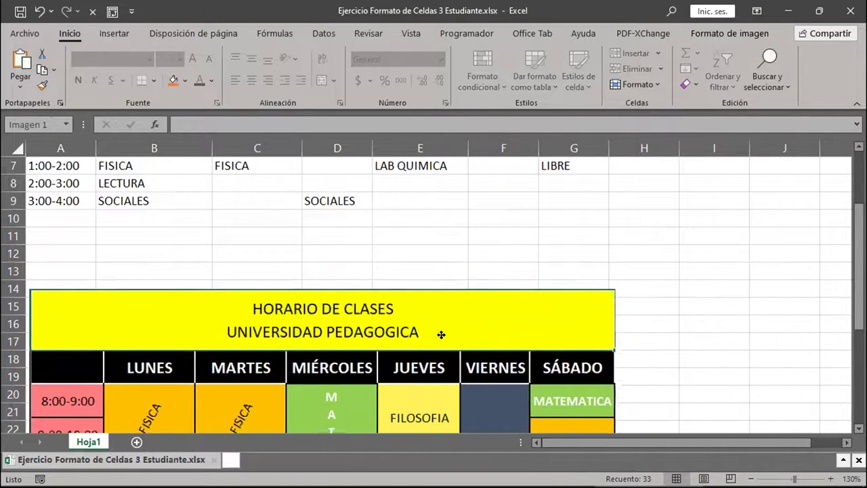
Compare the unformatted timetable in A1:G9, including its title row, with the formatted sample picture below it
scroll(413, 271, up, 2)
drag(80, 160, 550, 303)
scroll(592, 334, down, 2)
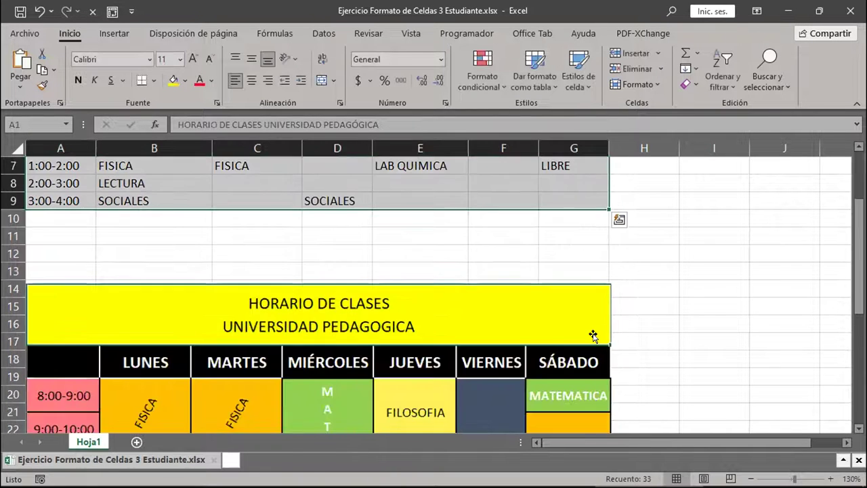
scroll(269, 309, down, 3)
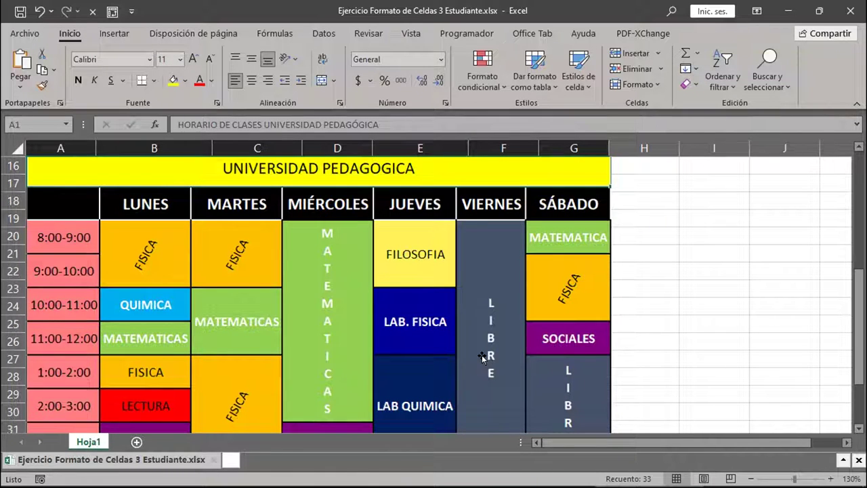
scroll(482, 355, up, 5)
drag(90, 167, 568, 295)
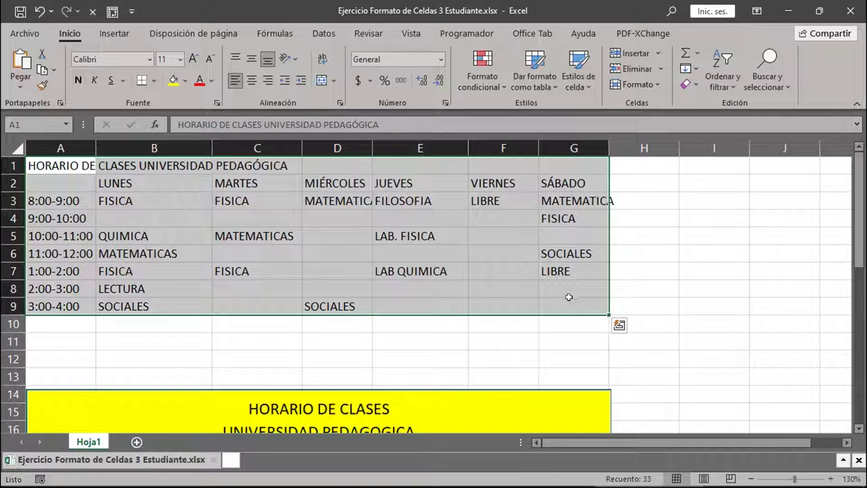
scroll(740, 365, down, 1)
scroll(740, 365, down, 1)
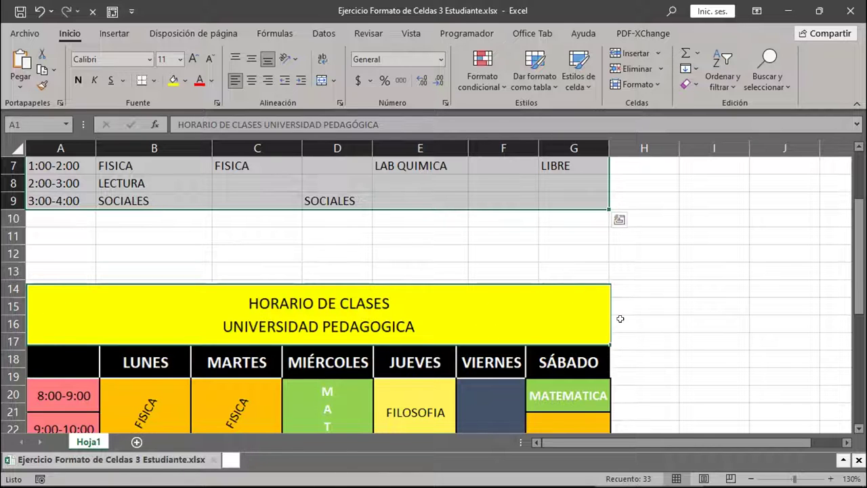
scroll(619, 315, up, 2)
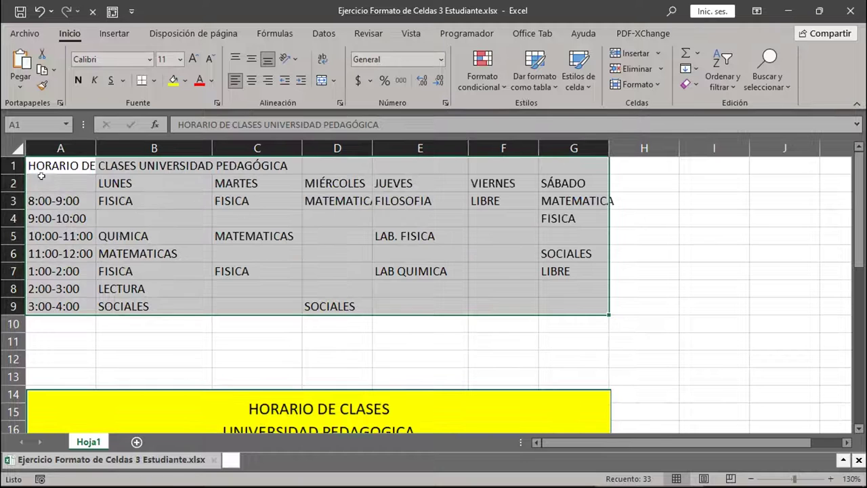
drag(49, 164, 570, 161)
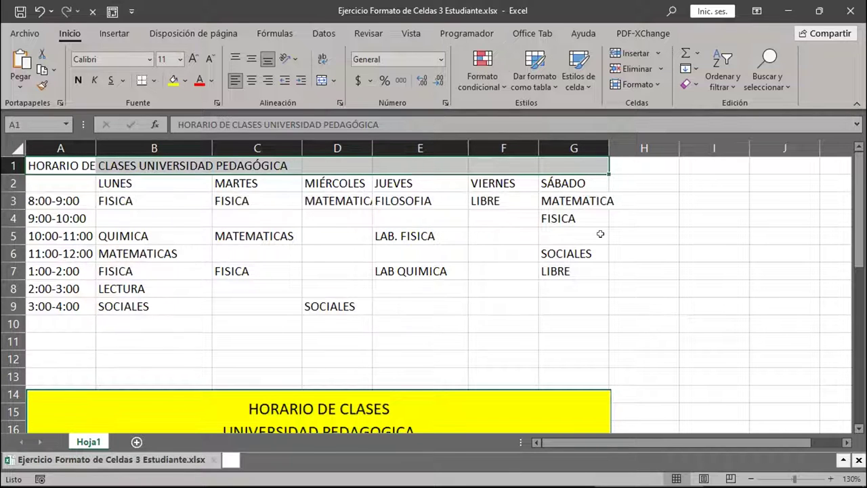
scroll(600, 234, down, 2)
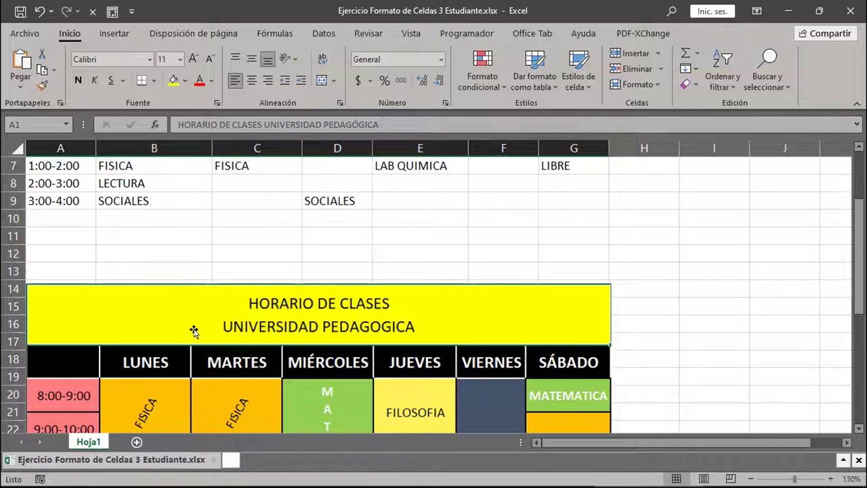
scroll(193, 330, up, 2)
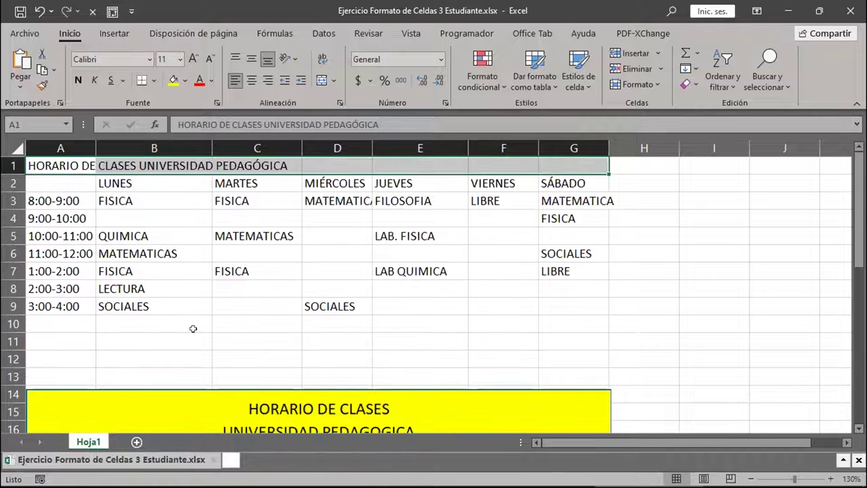
scroll(193, 329, down, 3)
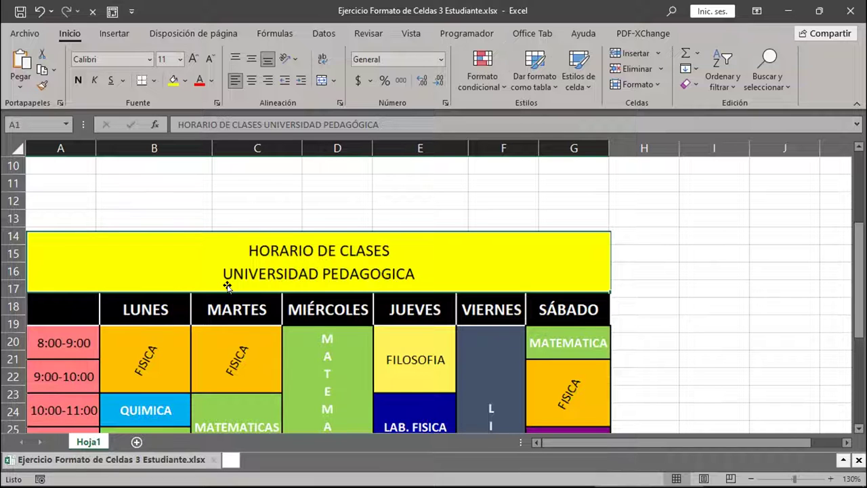
scroll(227, 286, up, 3)
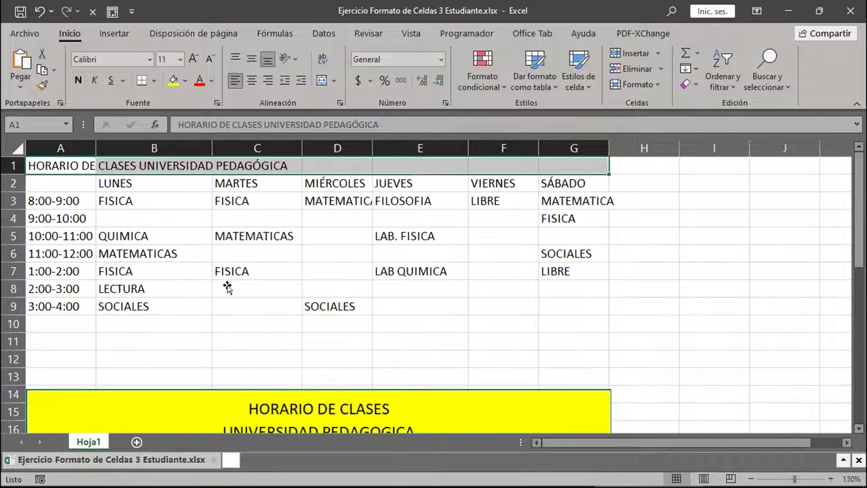
Enlarge row 1 to about three times its height and merge and center the timetable title across A1:G1
click(157, 179)
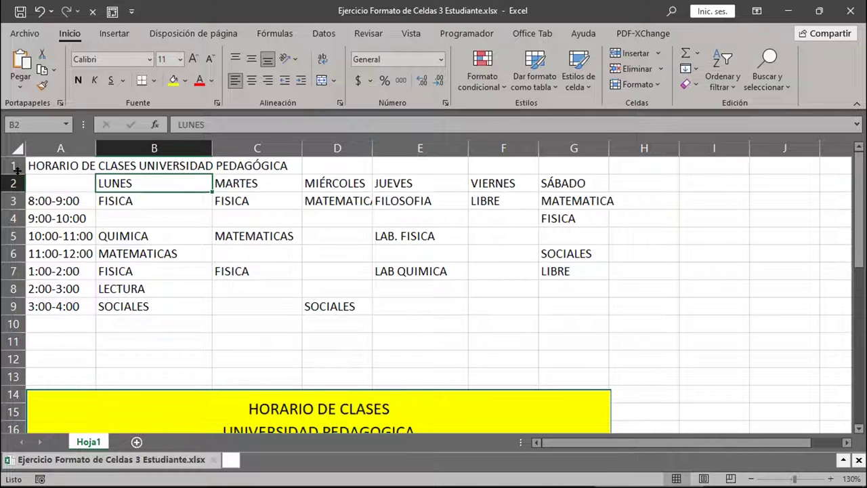
drag(17, 170, 11, 209)
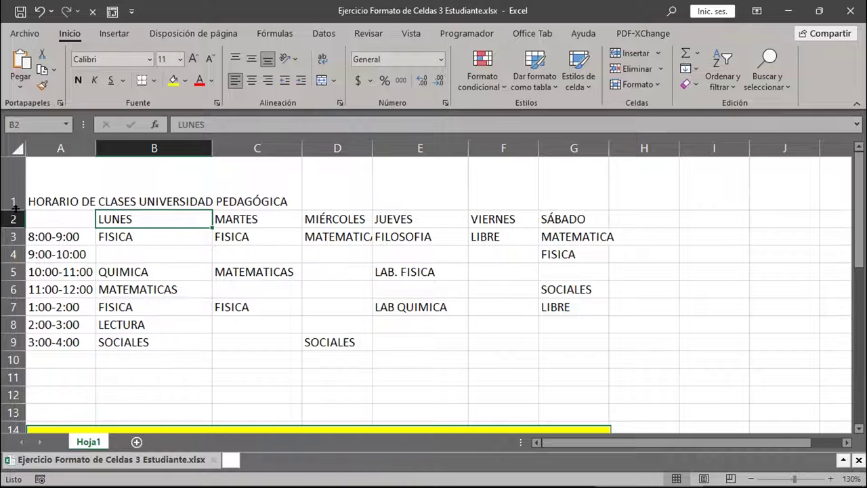
click(63, 176)
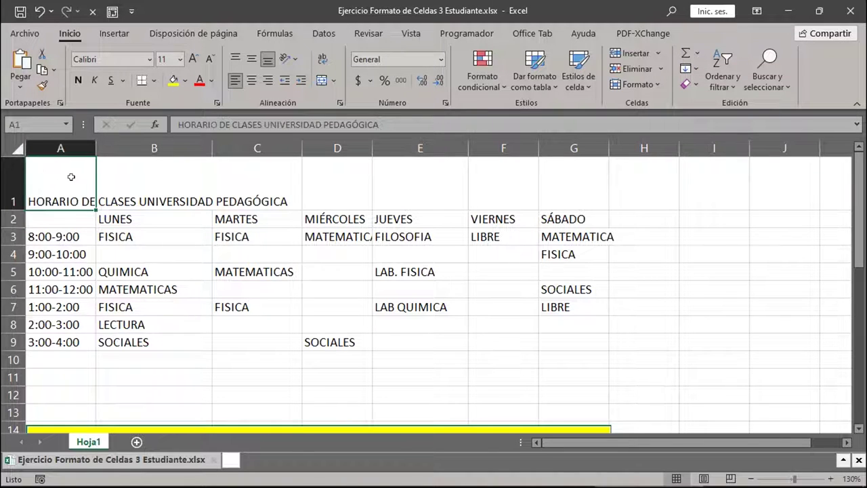
drag(71, 177, 567, 187)
drag(69, 177, 558, 199)
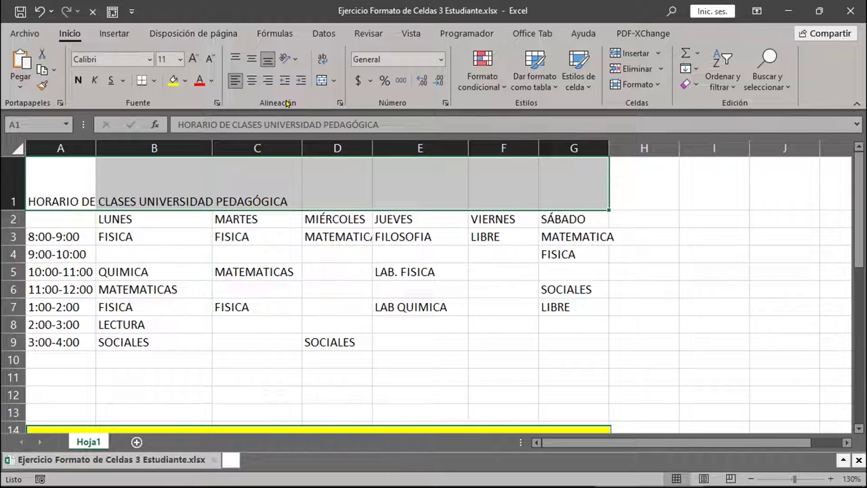
click(320, 82)
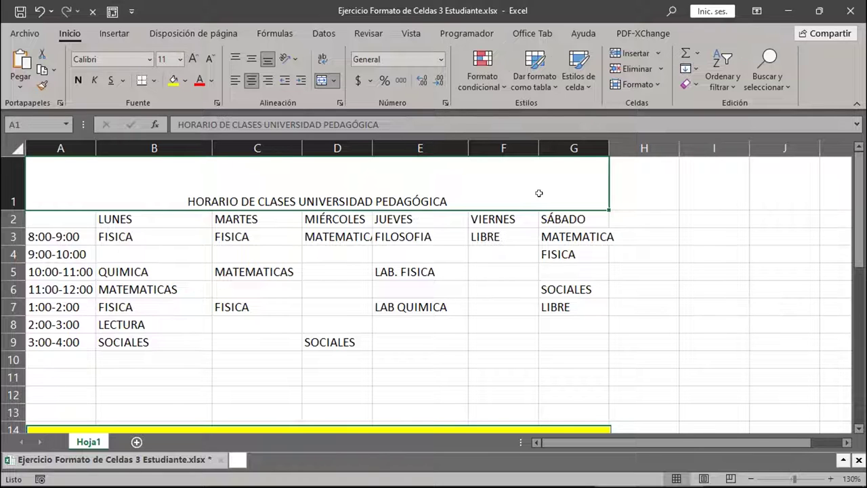
Align the merged timetable title vertically in the middle of its cell
scroll(538, 193, down, 3)
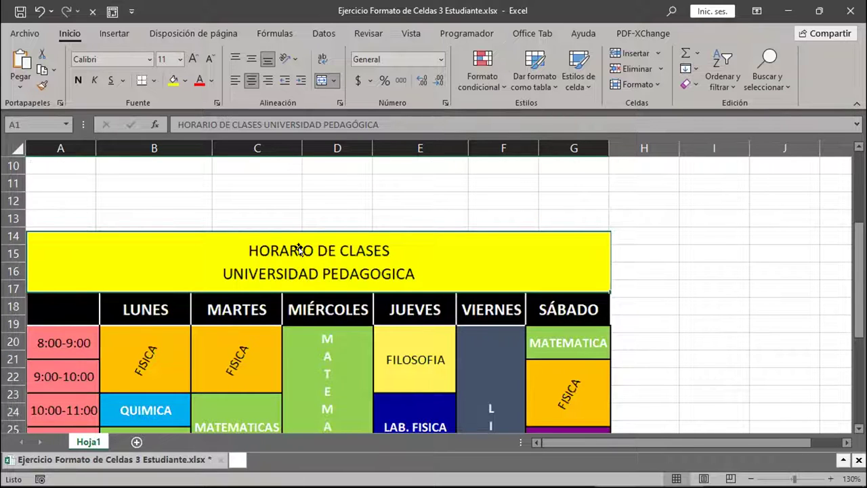
scroll(299, 249, up, 3)
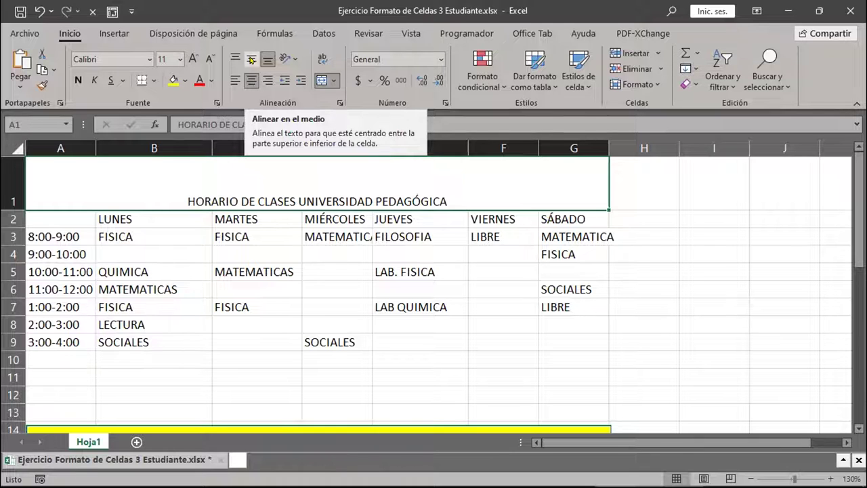
click(252, 60)
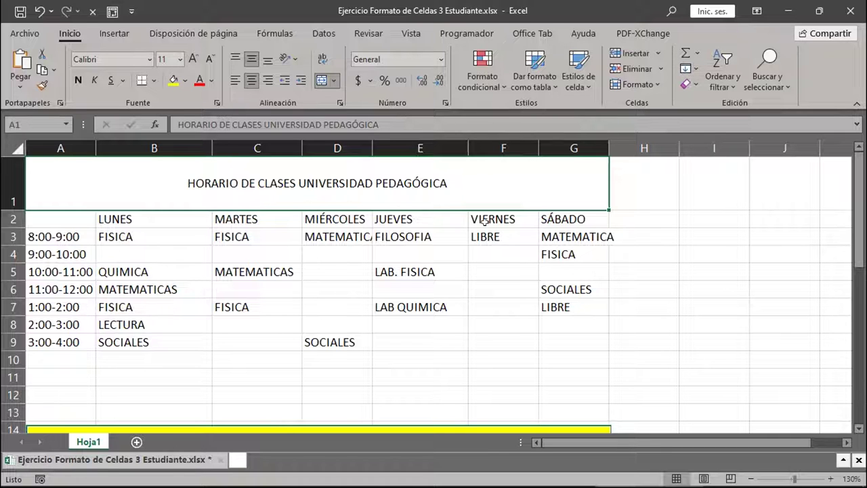
scroll(502, 224, down, 2)
scroll(502, 224, up, 2)
click(39, 11)
scroll(356, 204, down, 5)
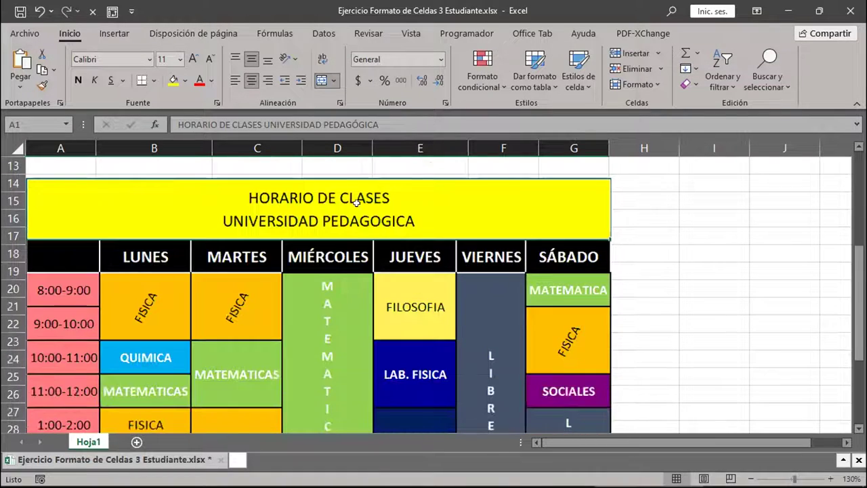
scroll(354, 201, up, 5)
double_click(203, 176)
drag(184, 174, 461, 181)
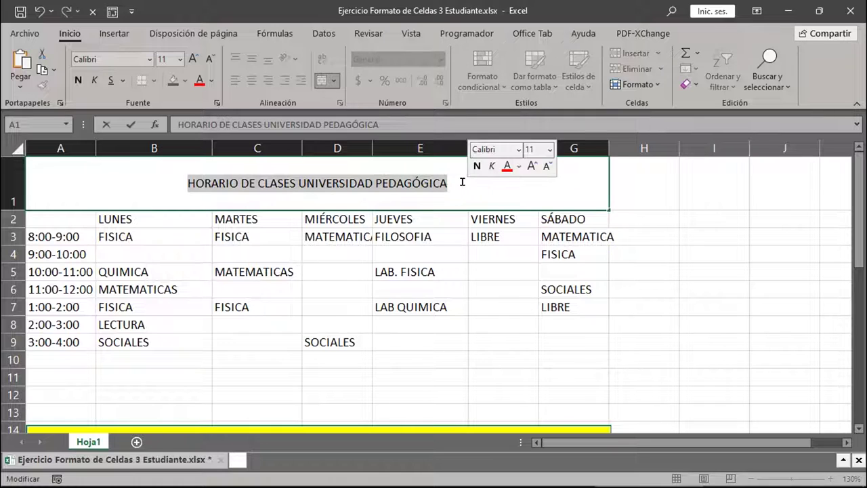
click(297, 179)
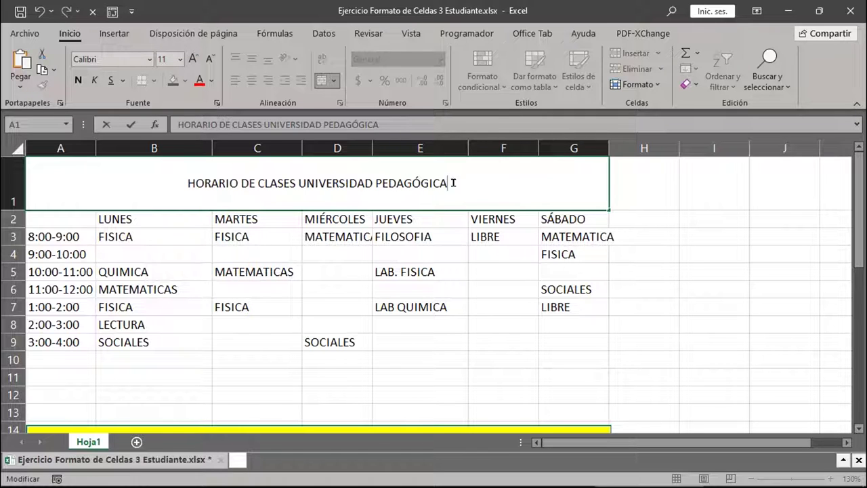
key(Escape)
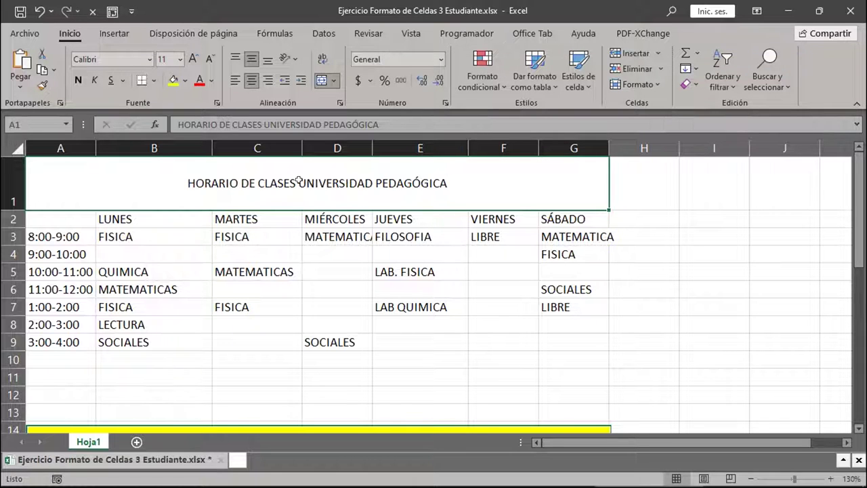
Insert a line break in the title before UNIVERSIDAD PEDAGÓGICA so that it forms a second line within the merged cell
double_click(299, 179)
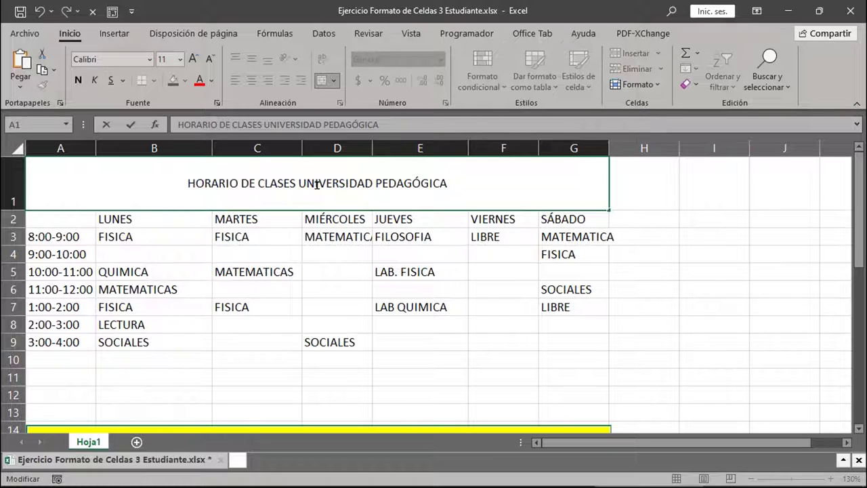
click(296, 180)
drag(299, 180, 445, 179)
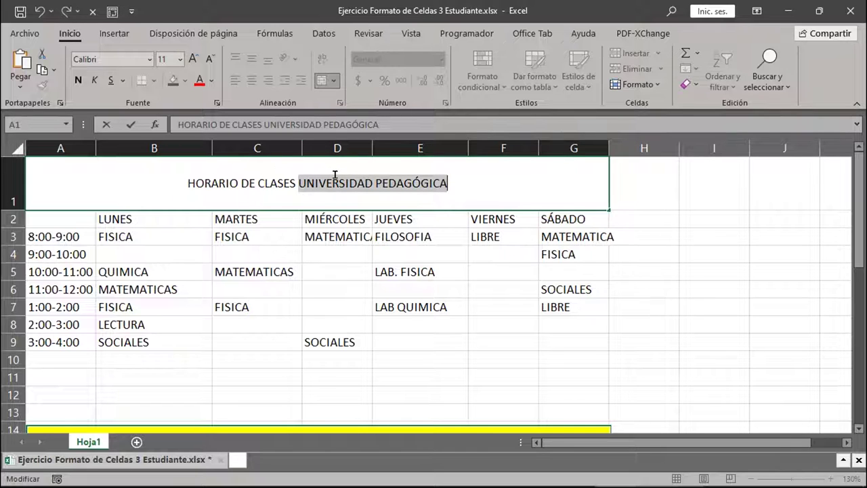
click(294, 176)
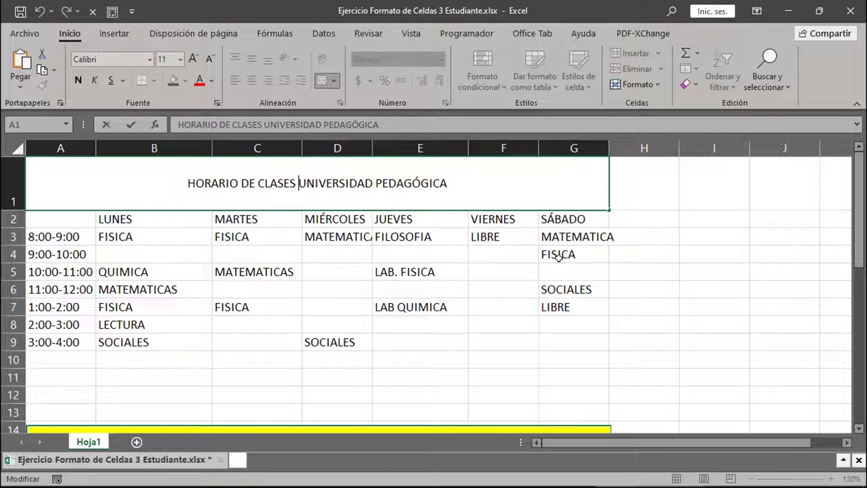
key(alt+Return)
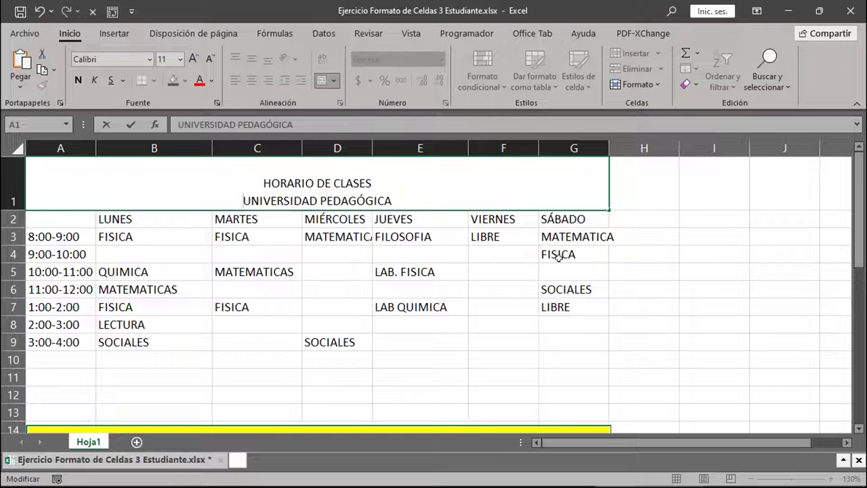
key(Return)
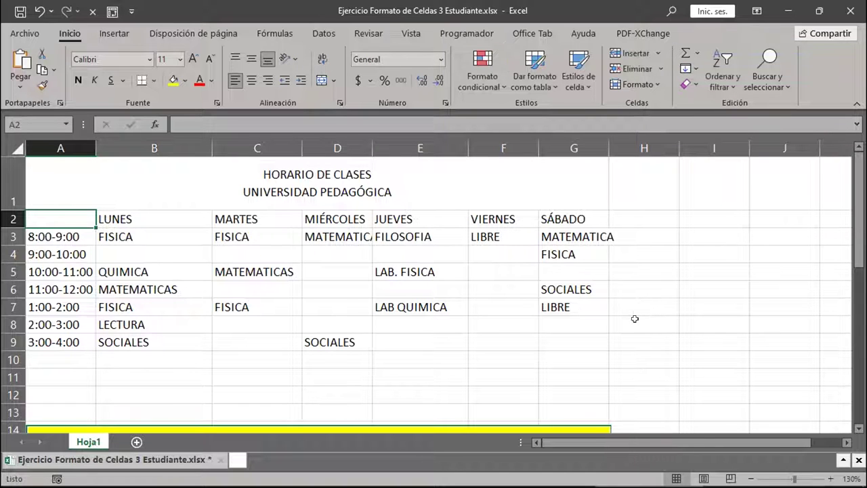
Set the font size of the merged timetable title to 14, checking it against the sample picture
scroll(635, 318, down, 3)
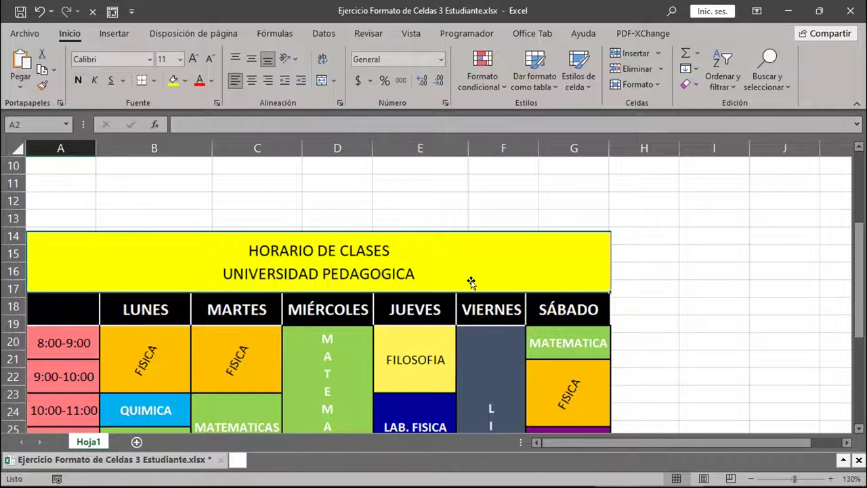
scroll(471, 282, up, 3)
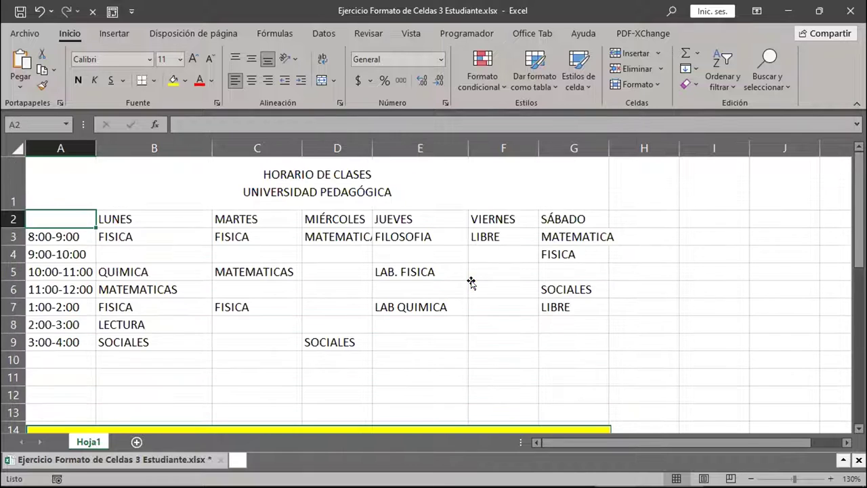
click(356, 176)
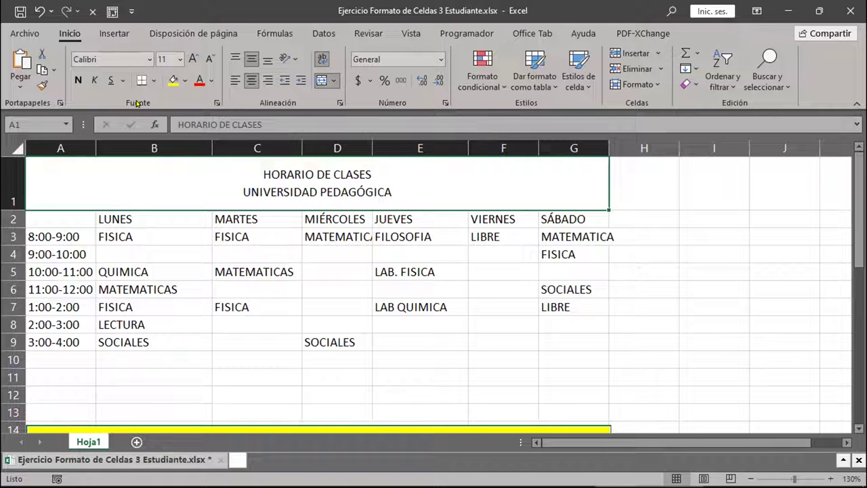
click(180, 60)
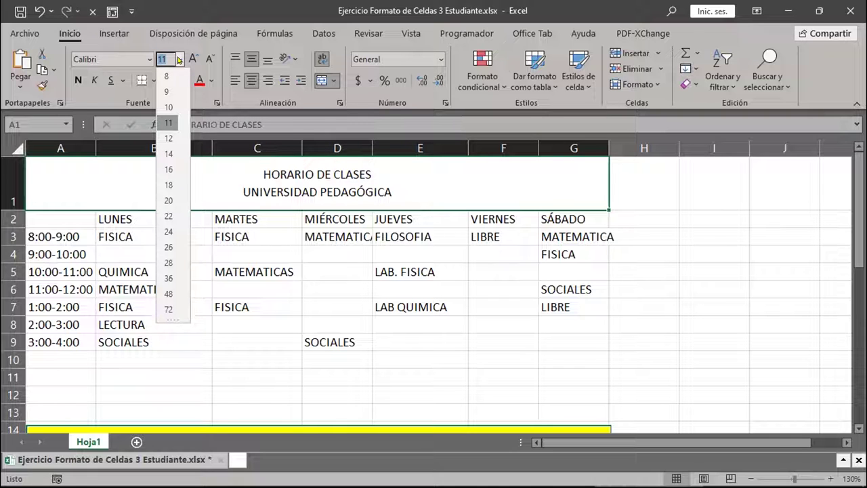
click(168, 155)
scroll(503, 332, down, 3)
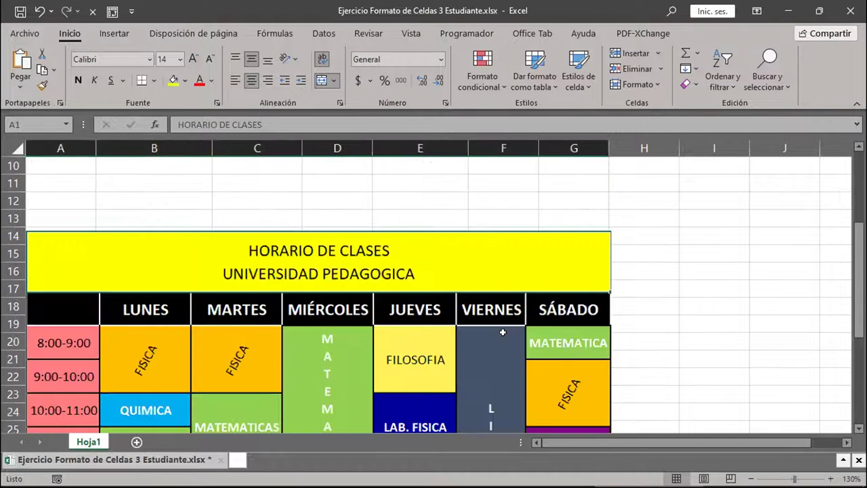
scroll(503, 332, up, 3)
scroll(503, 332, down, 3)
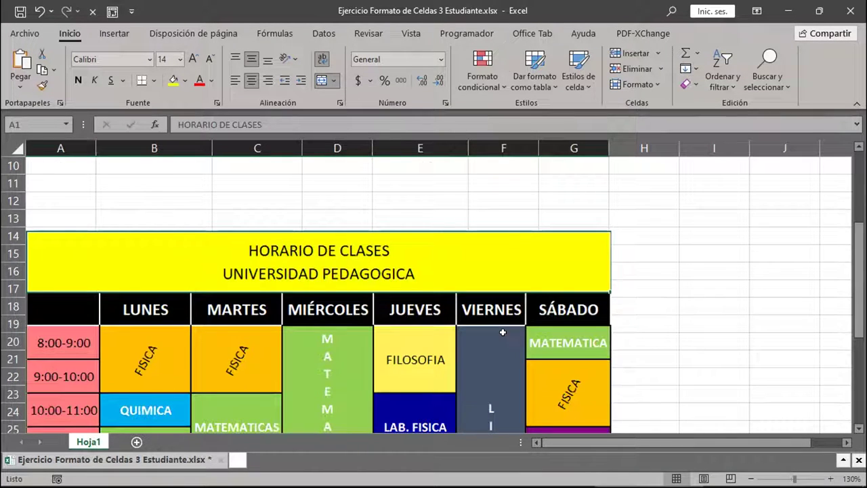
scroll(503, 332, up, 3)
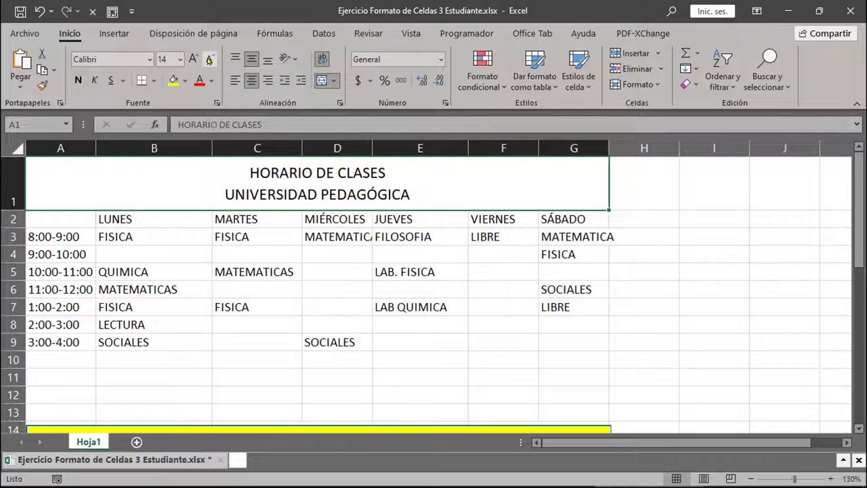
Increase the title's font size one increment at a time up to 36
click(192, 59)
click(192, 59)
click(192, 59)
click(192, 59)
click(192, 58)
click(192, 59)
click(193, 58)
click(193, 59)
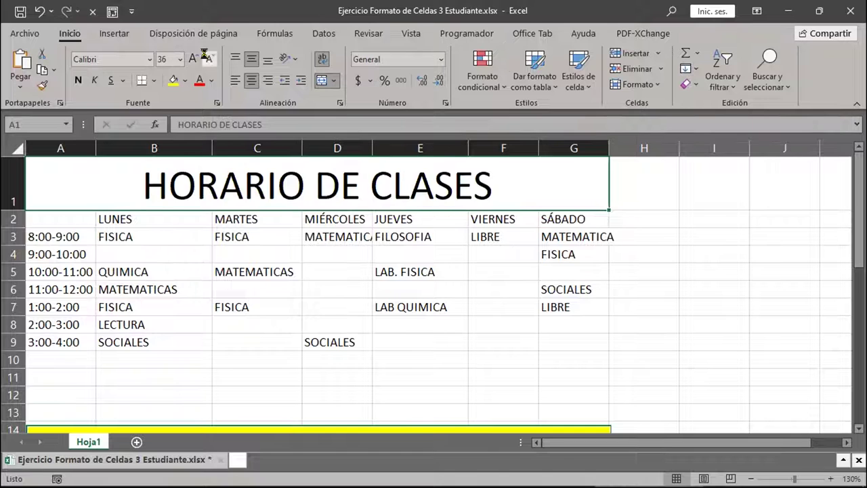
Reduce the title's font size one increment at a time back down to 14
click(208, 59)
click(208, 59)
click(209, 59)
click(209, 58)
click(209, 59)
click(208, 59)
click(209, 59)
click(208, 59)
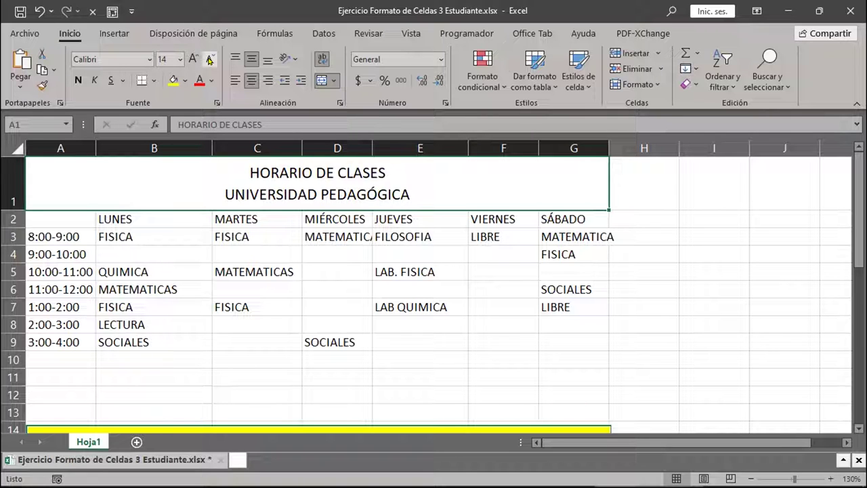
scroll(493, 221, down, 4)
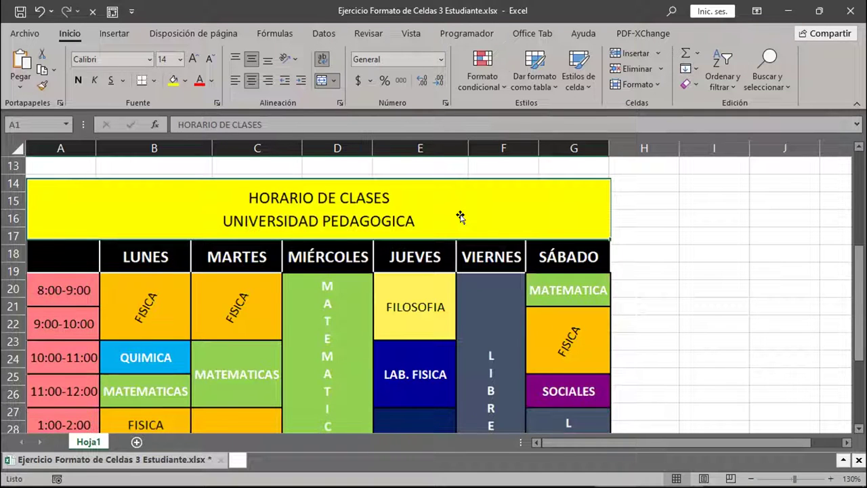
scroll(459, 214, up, 4)
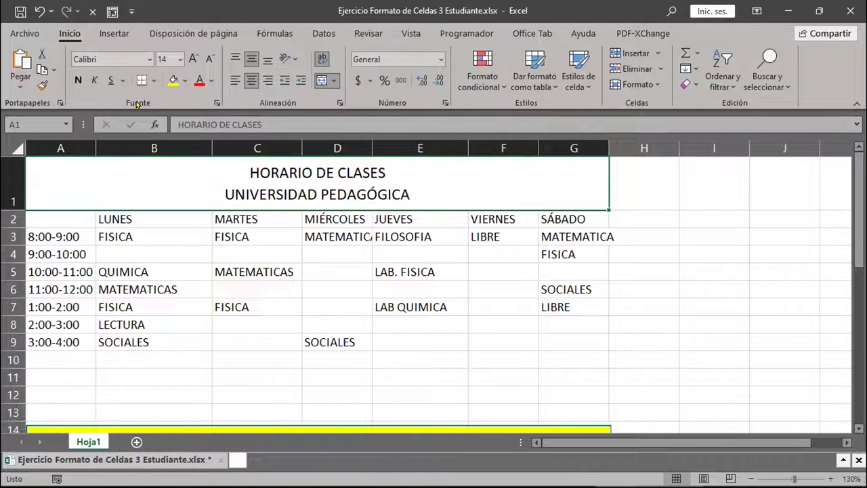
click(181, 80)
click(181, 81)
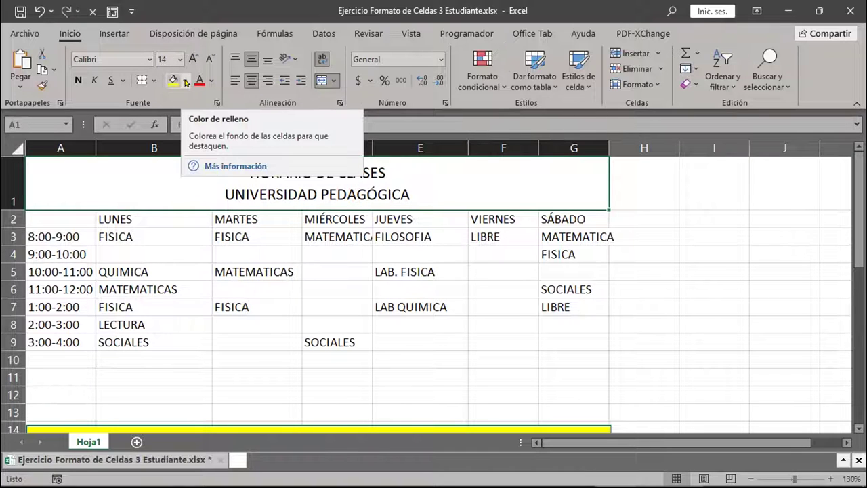
click(186, 82)
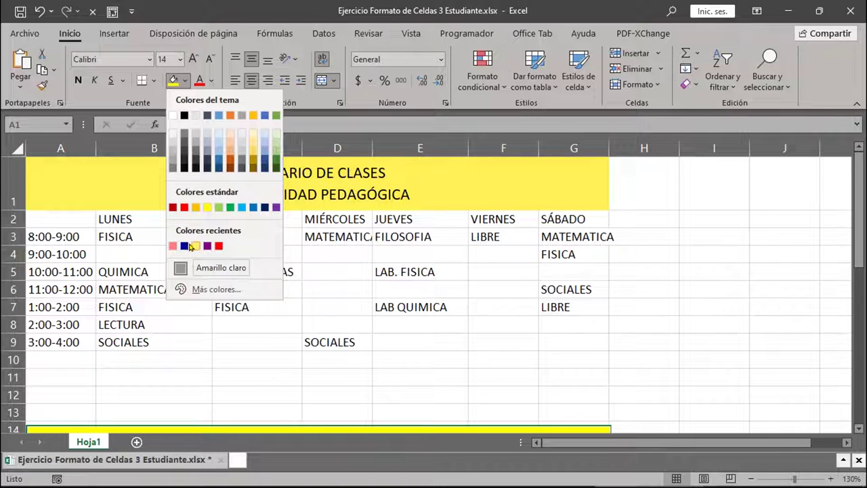
click(211, 289)
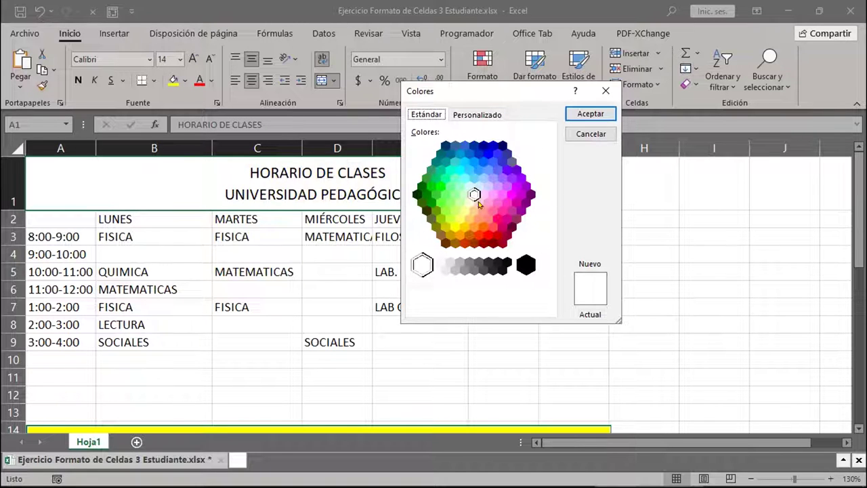
click(473, 116)
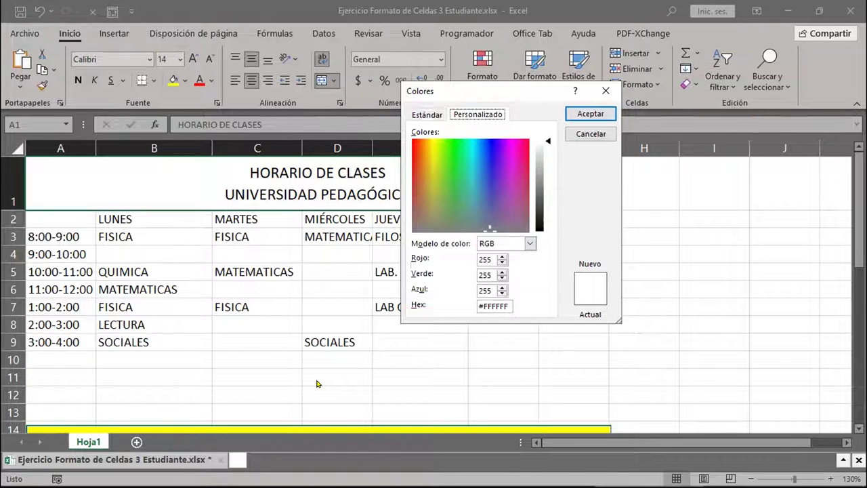
drag(510, 163, 478, 190)
drag(547, 140, 548, 185)
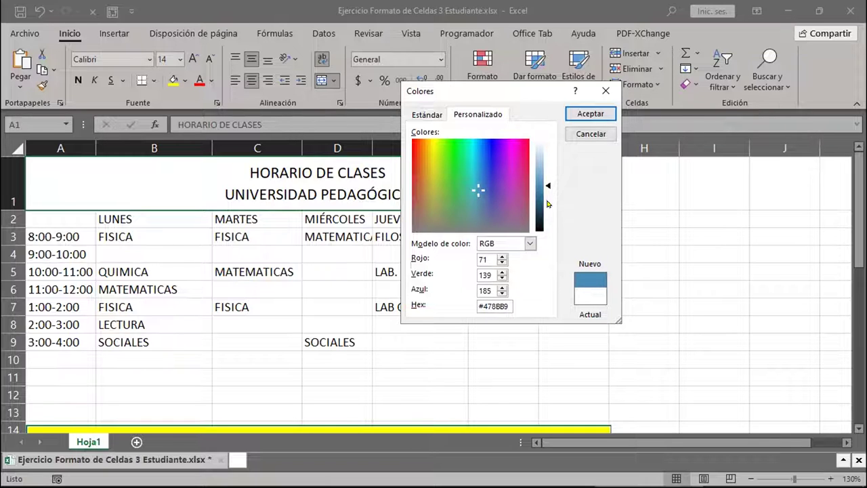
mouse_move(547, 186)
mouse_down()
mouse_move(546, 231)
mouse_move(545, 149)
mouse_move(546, 175)
mouse_up()
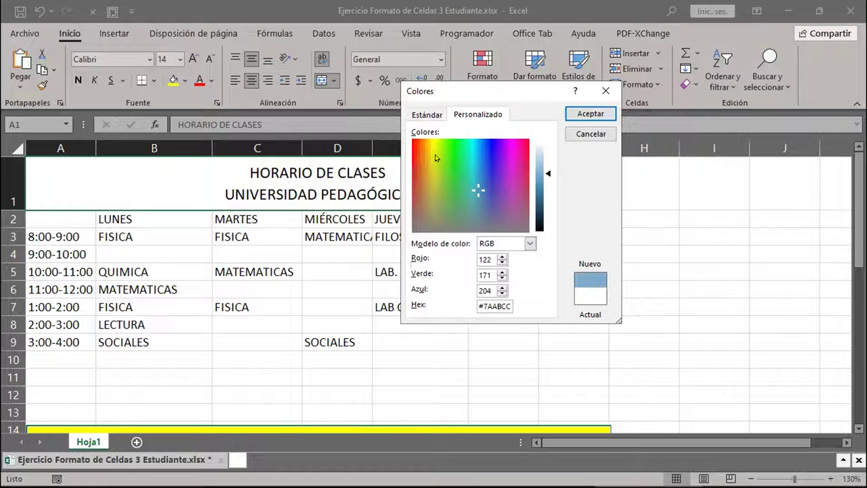
click(432, 159)
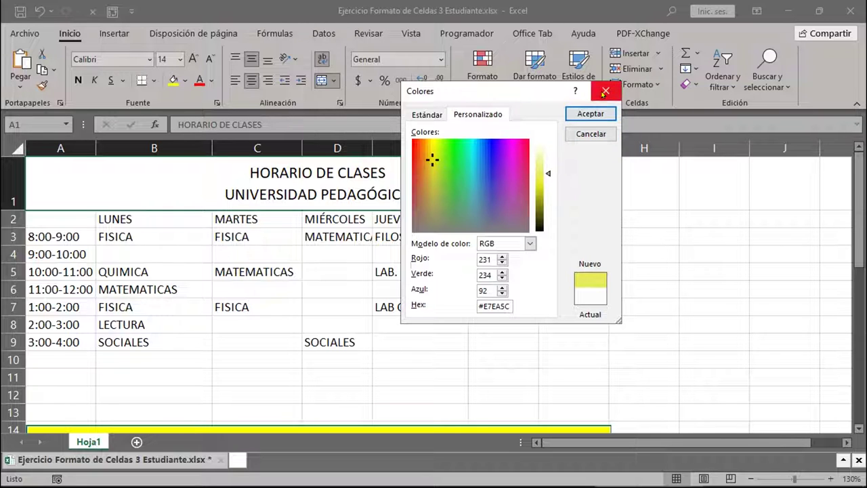
click(603, 92)
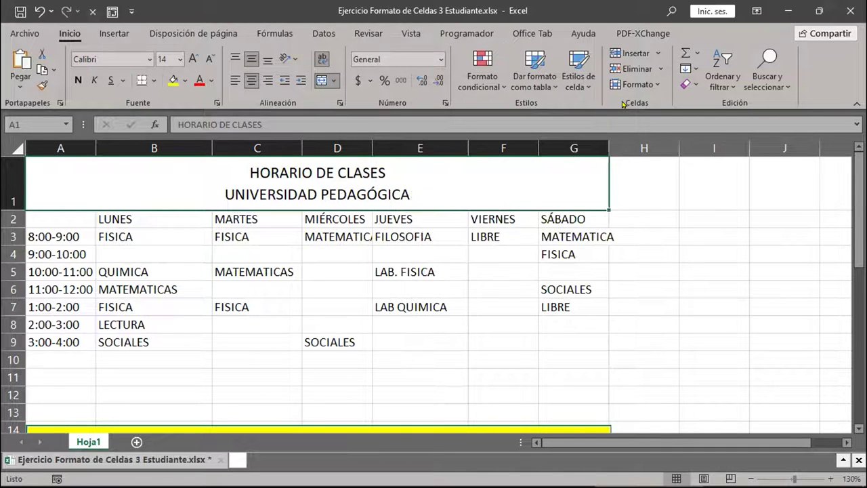
Fill the merged timetable title cell with the standard yellow colour
click(186, 81)
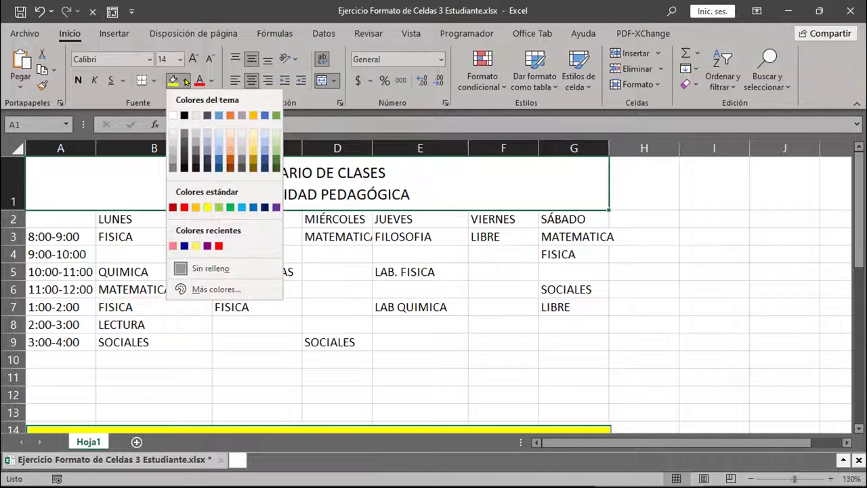
click(206, 207)
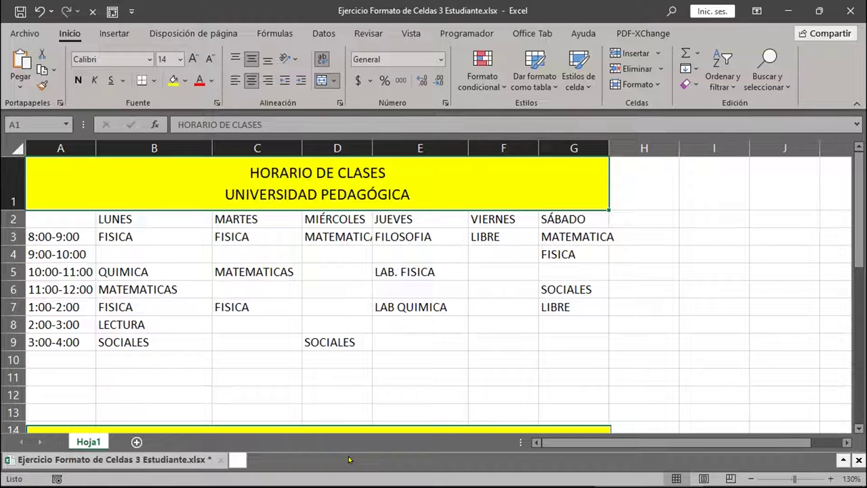
click(621, 290)
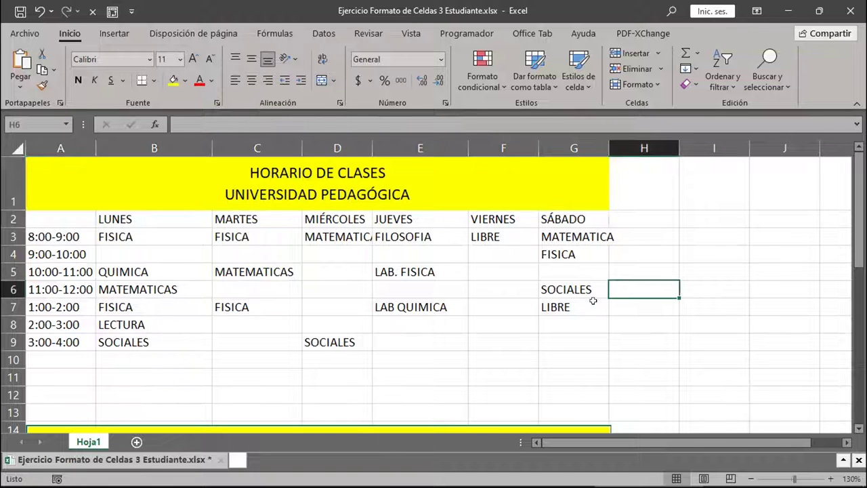
Check the borders in the sample picture and open the detailed border settings for the whole timetable A1:G9
scroll(569, 308, down, 6)
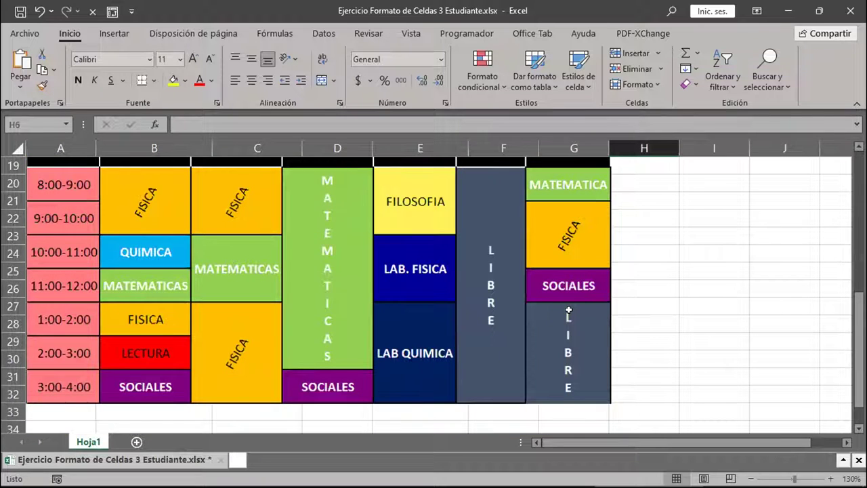
scroll(569, 310, up, 4)
scroll(569, 309, up, 2)
scroll(569, 309, down, 4)
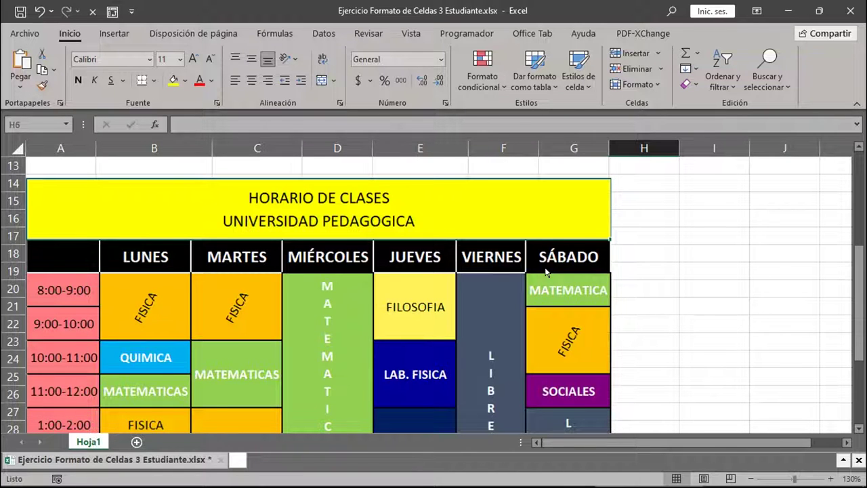
scroll(545, 271, up, 4)
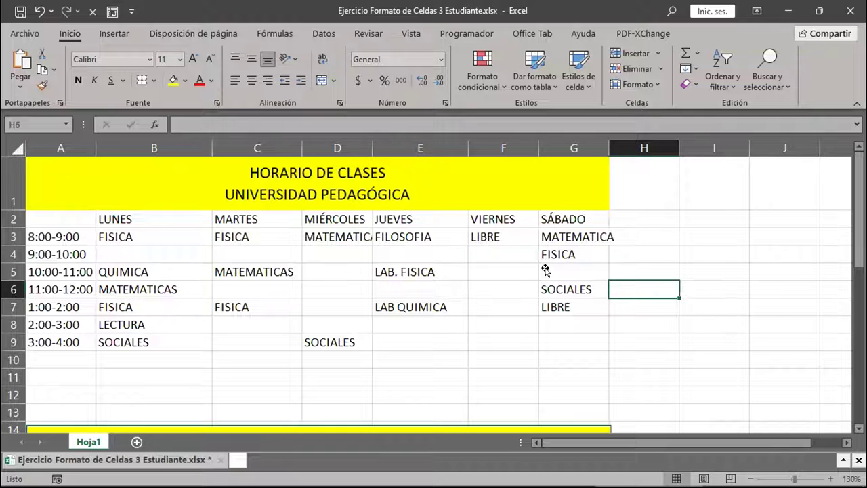
click(64, 161)
drag(161, 215, 474, 342)
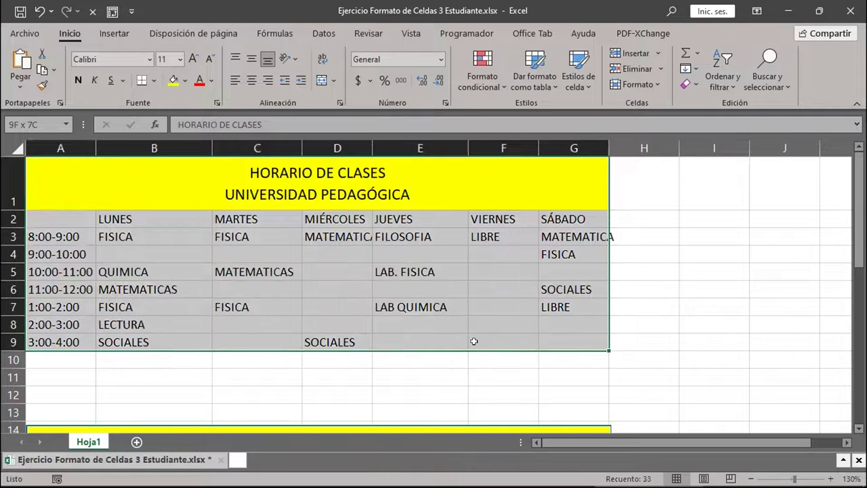
drag(65, 170, 536, 340)
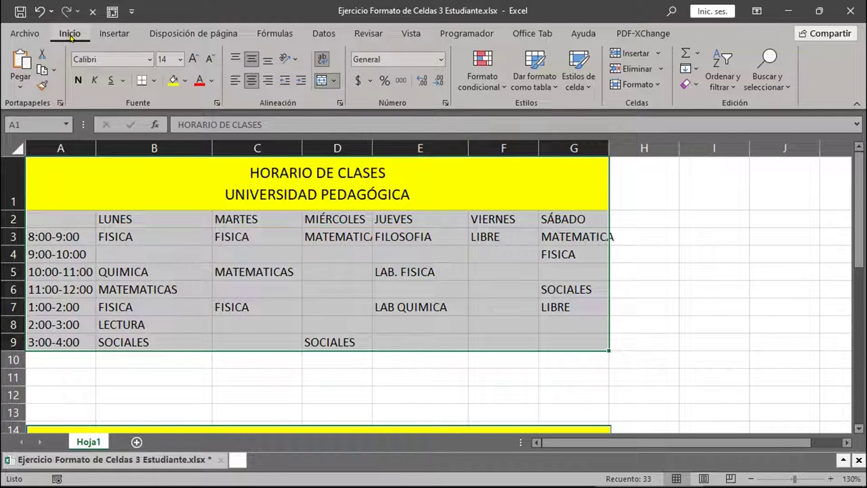
click(142, 81)
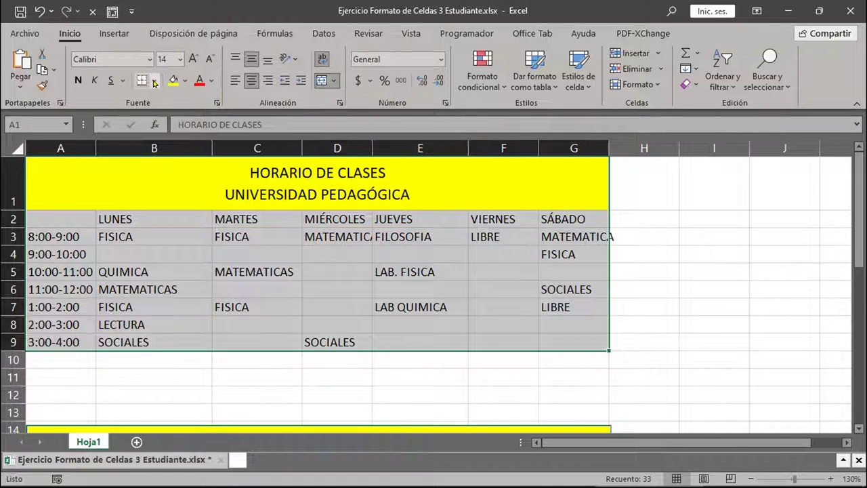
click(154, 82)
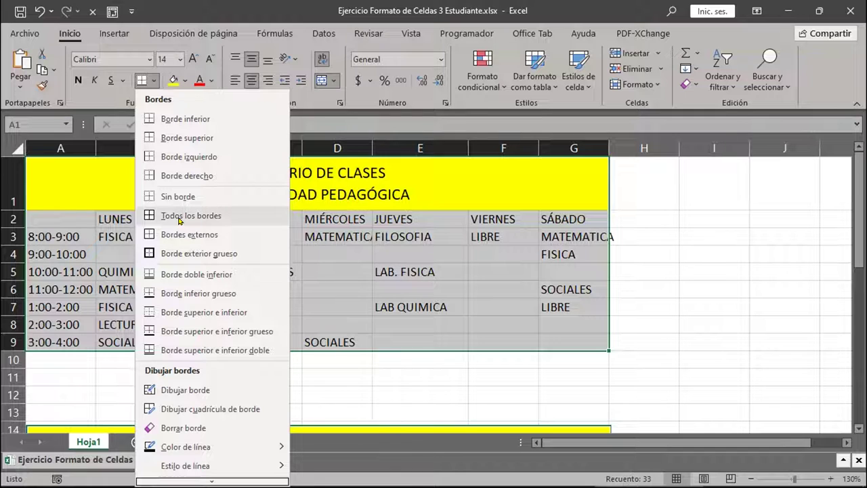
scroll(208, 339, down, 1)
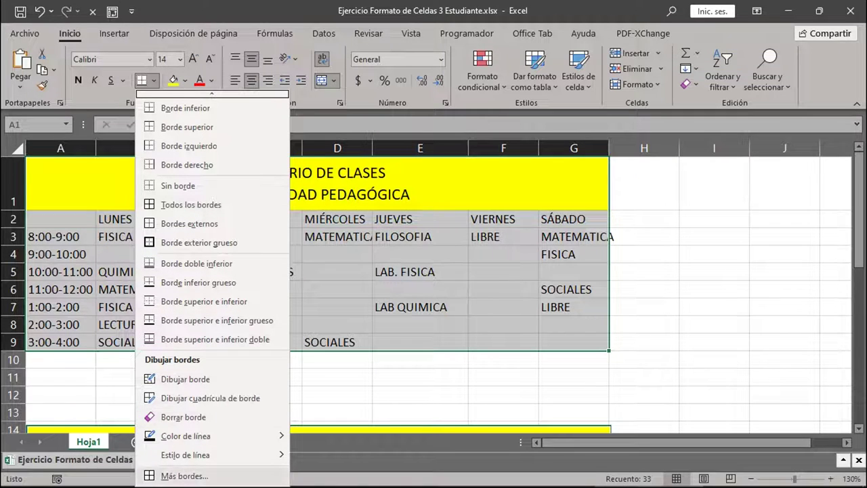
click(183, 476)
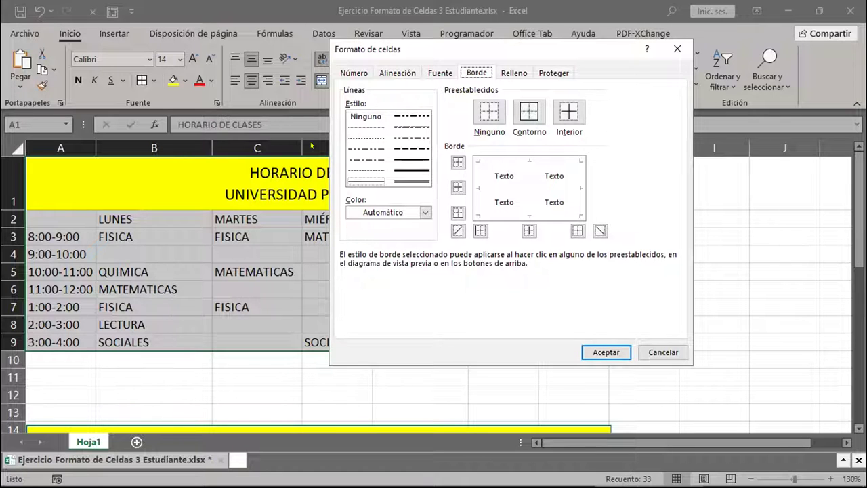
Apply a medium-thick solid line in the automatic colour to all outer and inner borders of the timetable A1:G9
click(406, 160)
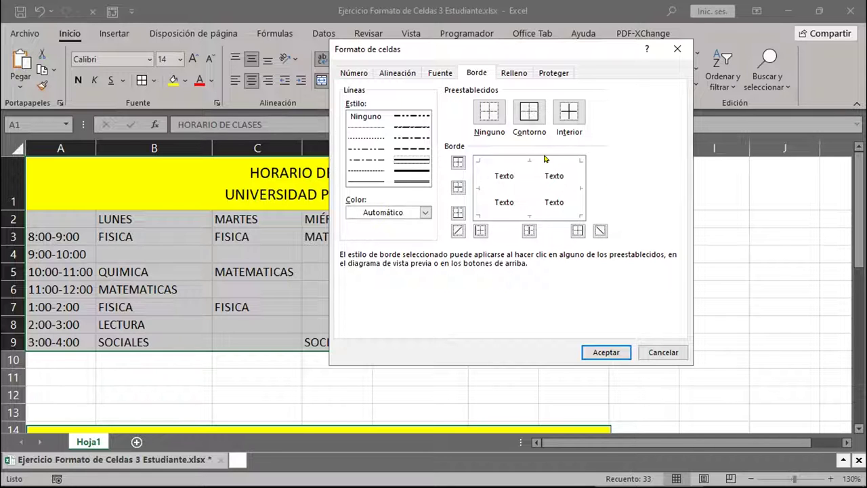
click(476, 179)
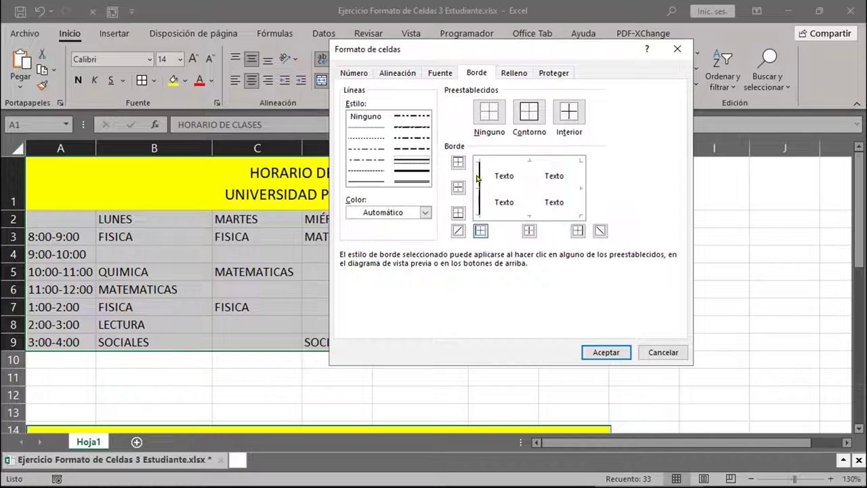
click(579, 178)
click(557, 161)
click(539, 214)
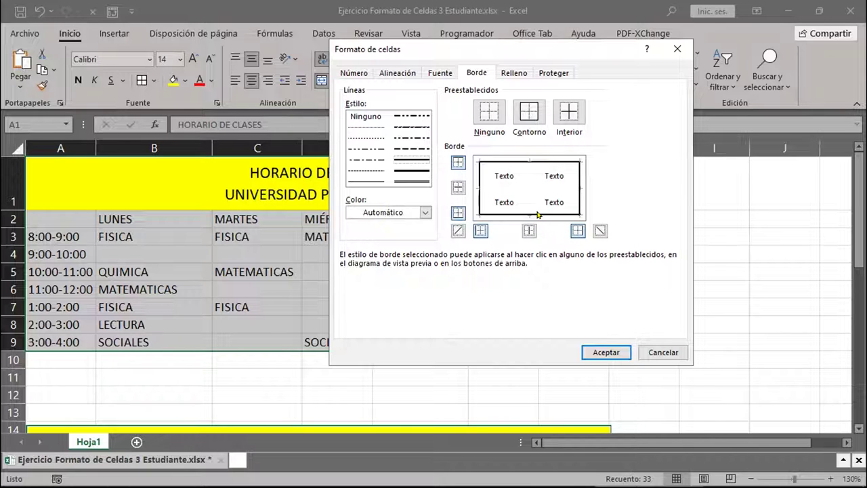
click(527, 178)
click(557, 189)
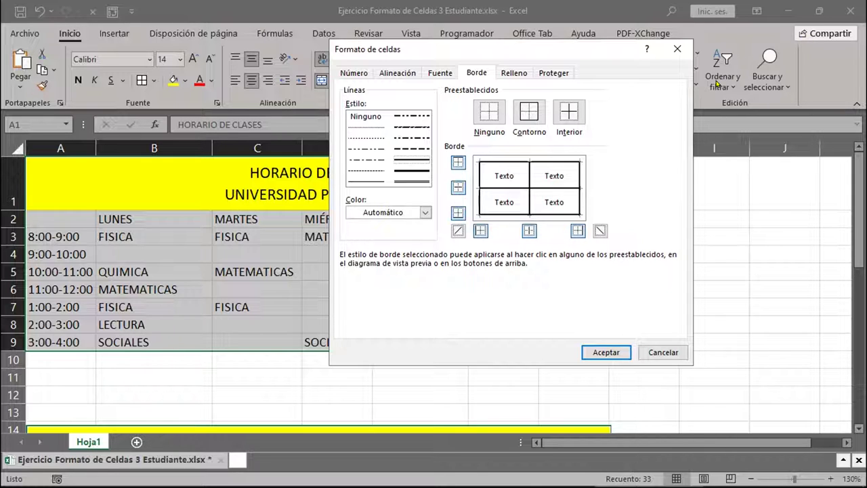
click(601, 352)
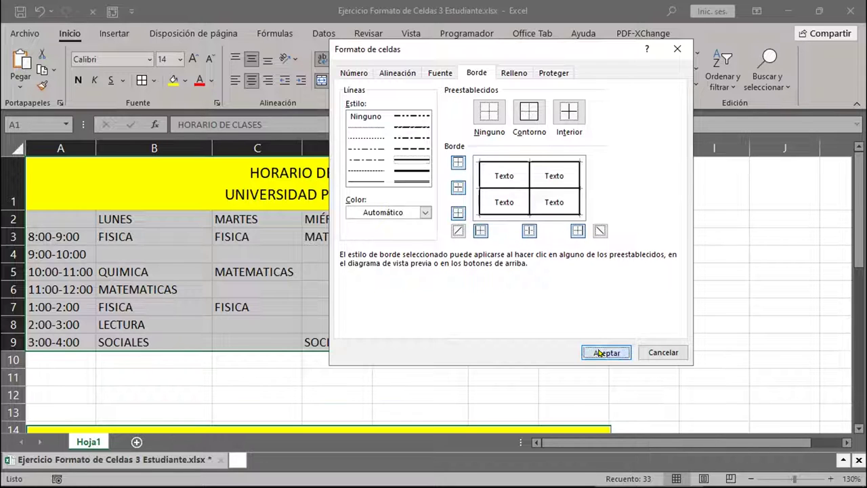
click(690, 276)
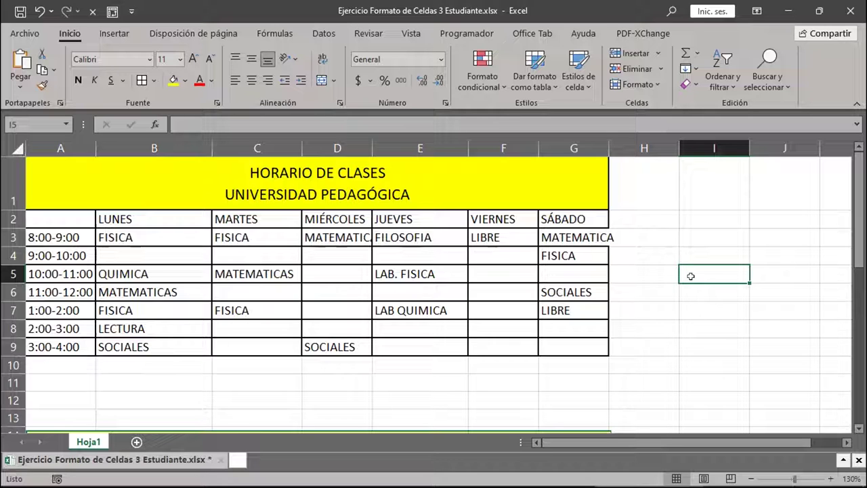
Widen column G slightly so that MATEMATICA in G3 fits inside its cell
click(572, 235)
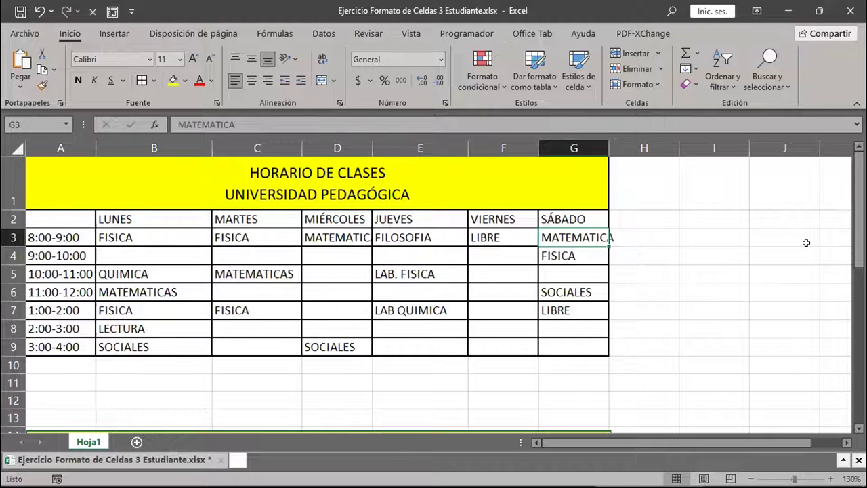
click(762, 298)
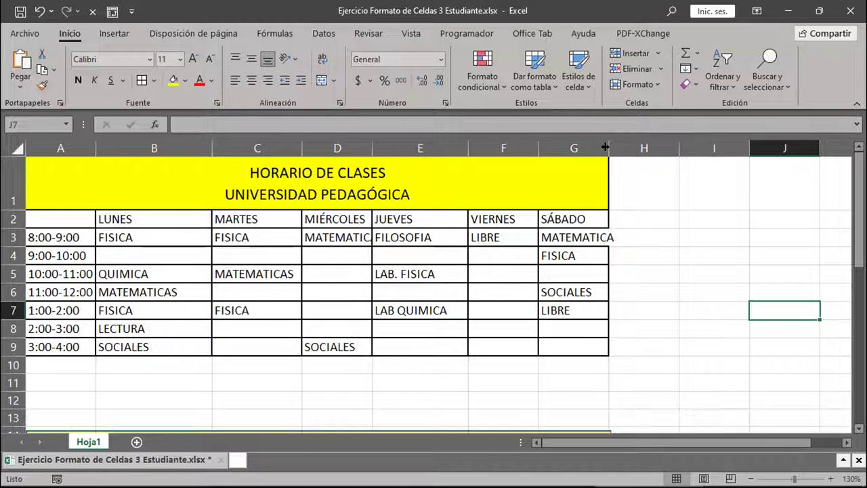
drag(605, 147, 614, 147)
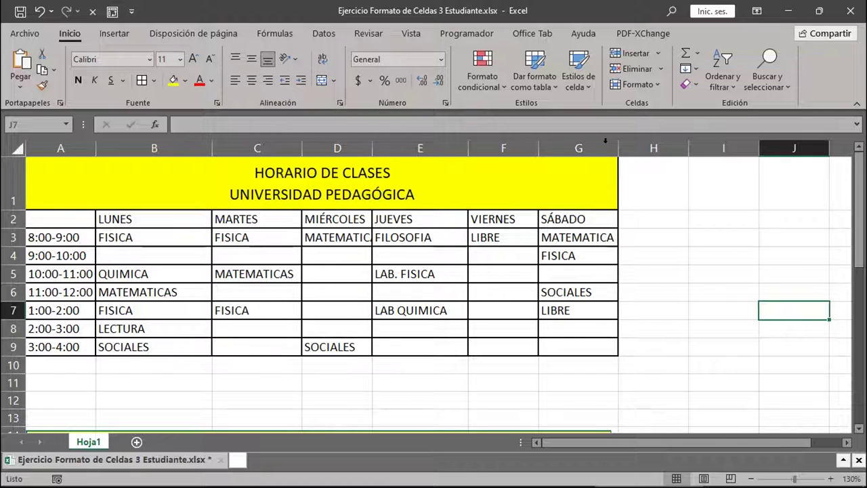
Autofit the widths of columns A to G to their contents
click(581, 228)
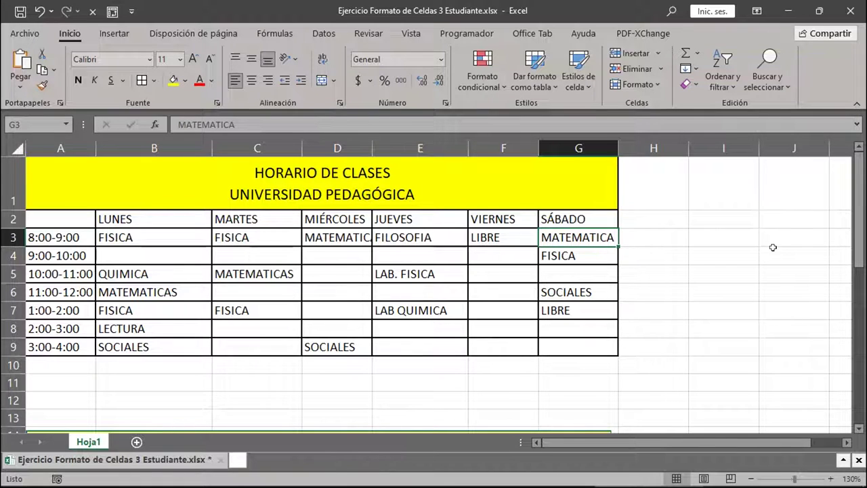
scroll(773, 248, down, 5)
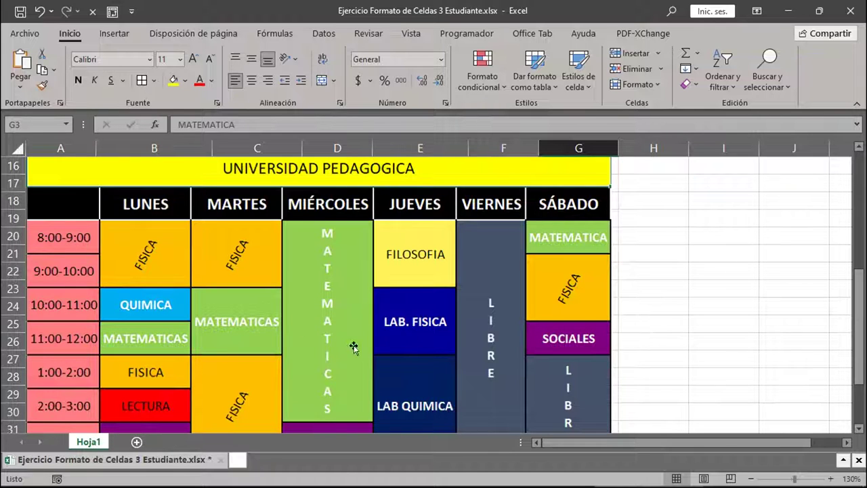
scroll(416, 279, up, 5)
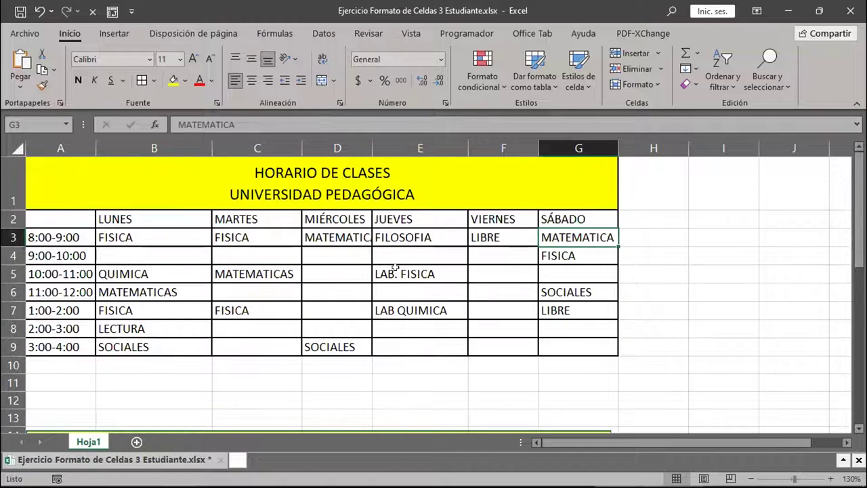
click(335, 235)
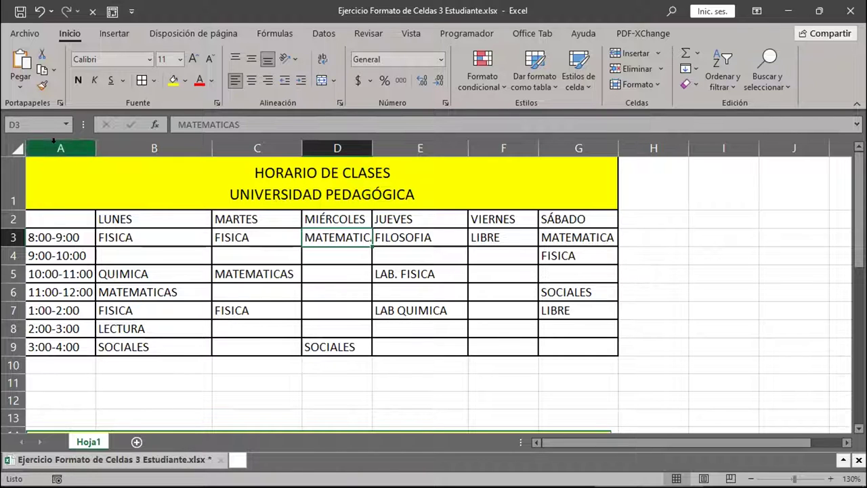
drag(53, 140, 564, 127)
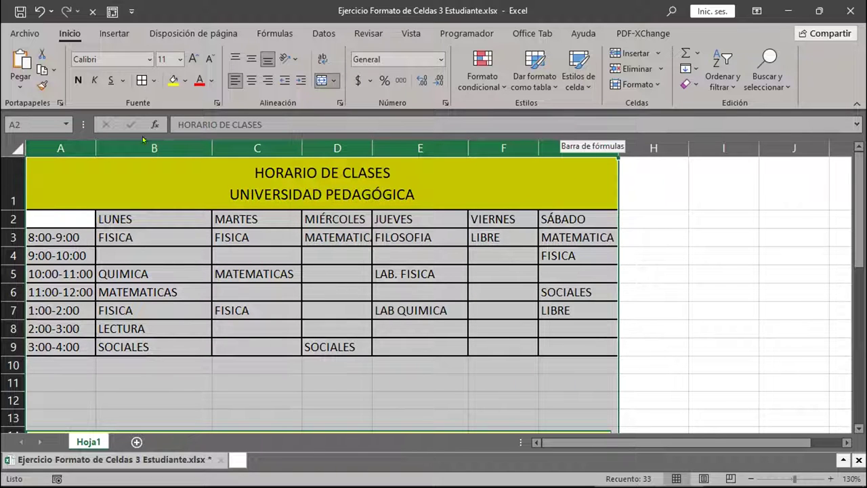
drag(60, 146, 573, 129)
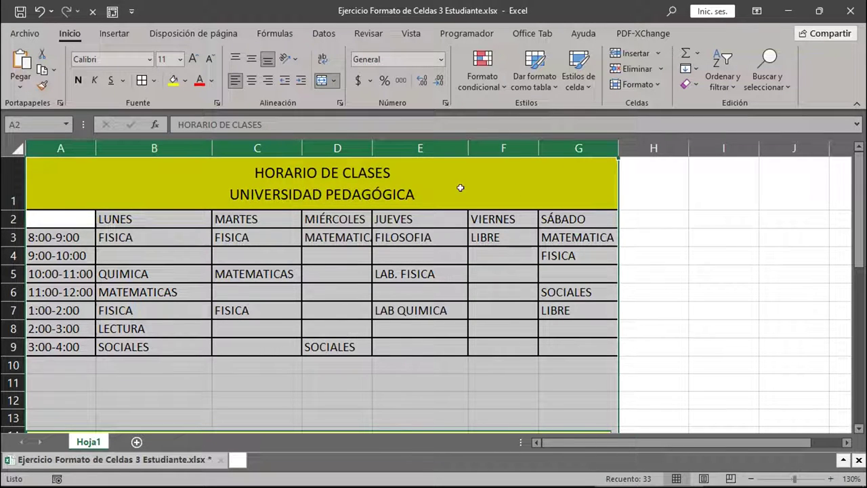
double_click(367, 145)
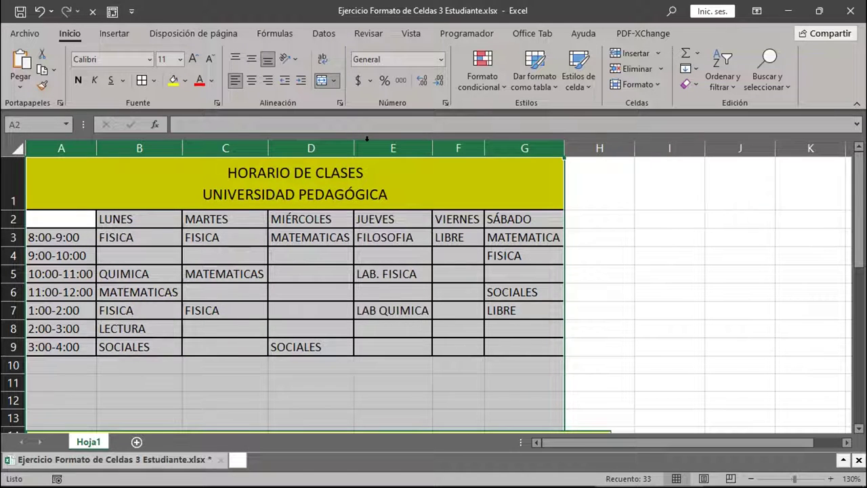
Compare the column widths and layout of the timetable with the coloured sample picture below it
scroll(375, 188, down, 1)
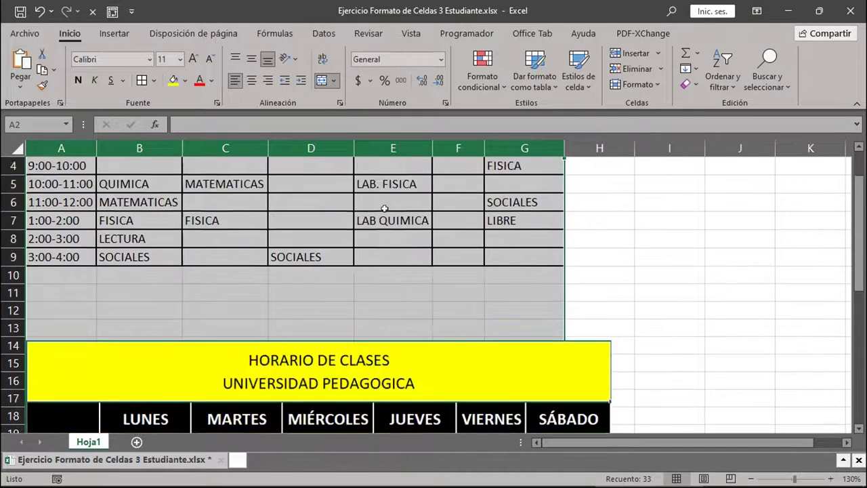
scroll(384, 200, up, 1)
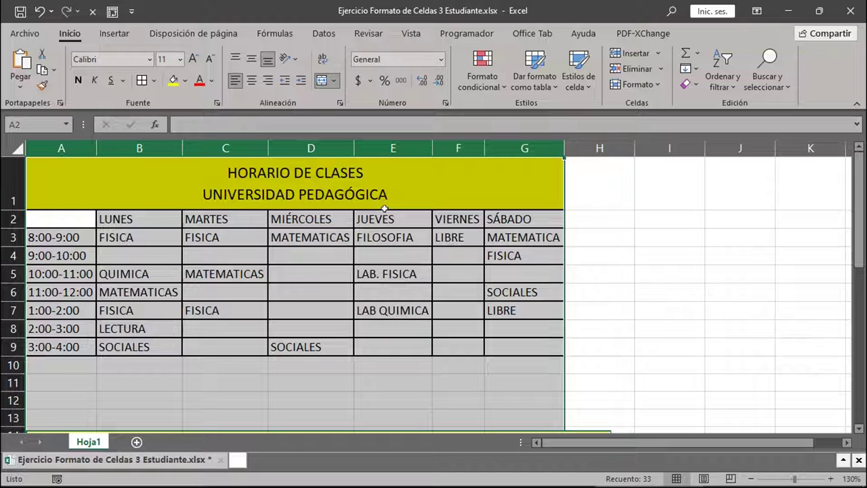
scroll(384, 208, down, 4)
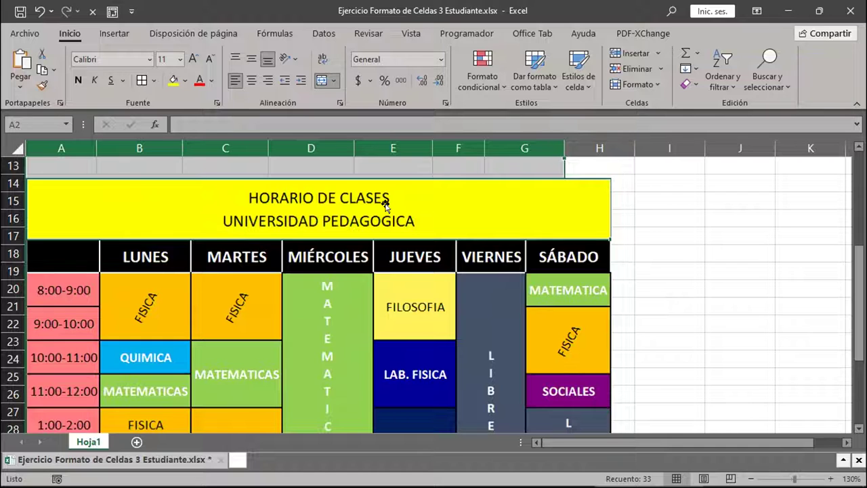
scroll(386, 204, up, 4)
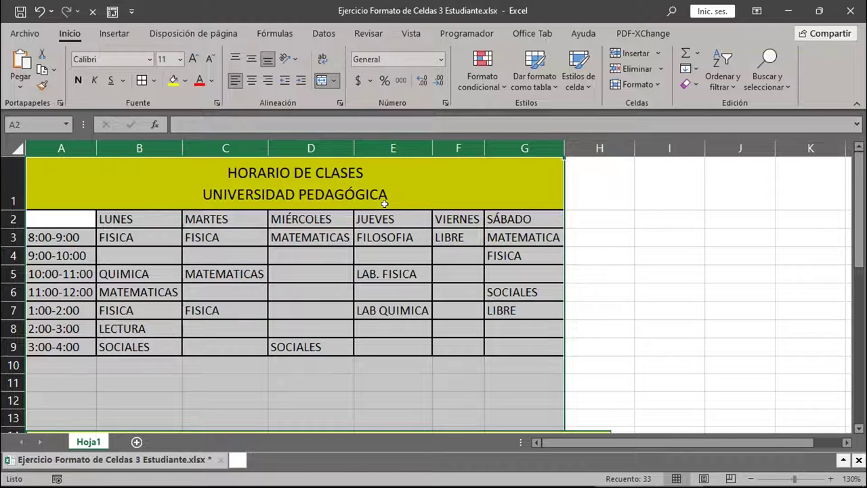
scroll(395, 231, down, 4)
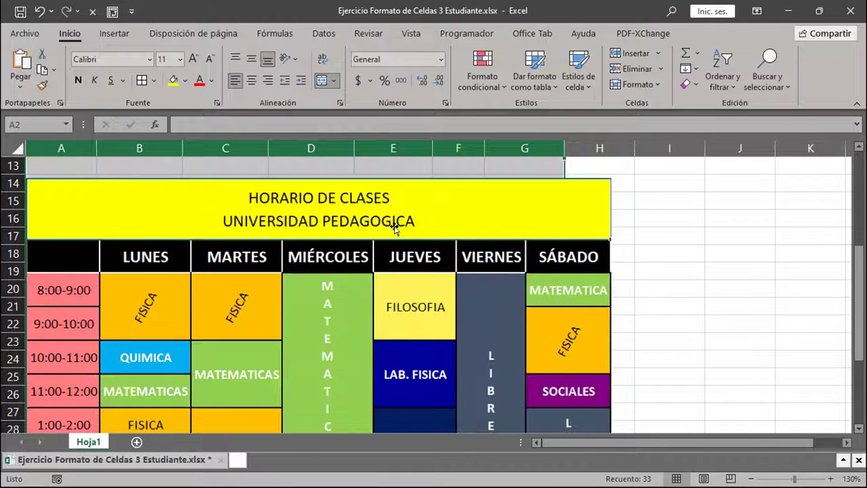
scroll(395, 229, up, 4)
click(364, 233)
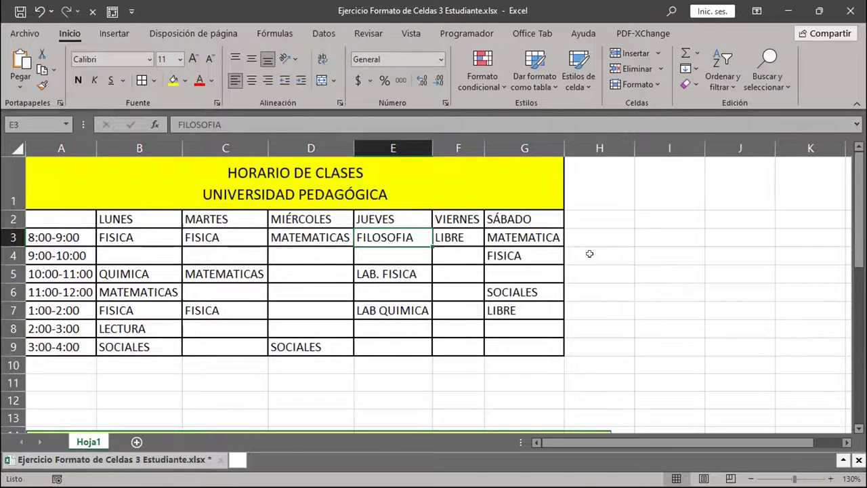
scroll(589, 253, down, 4)
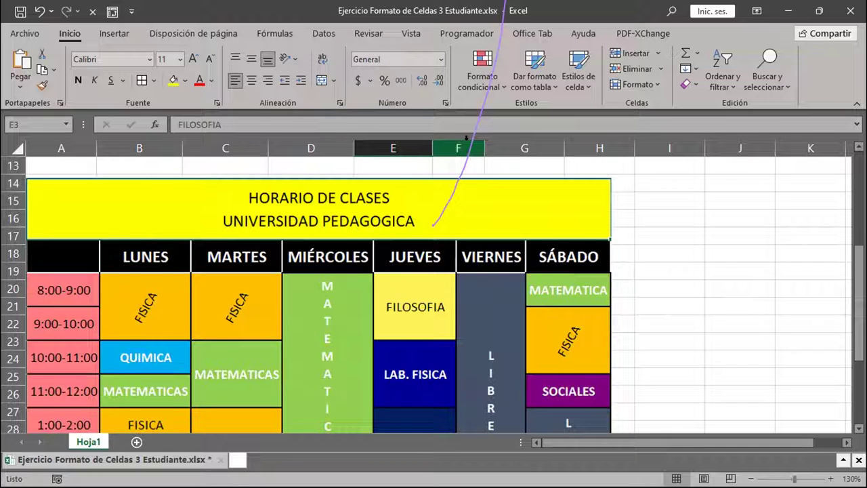
click(647, 198)
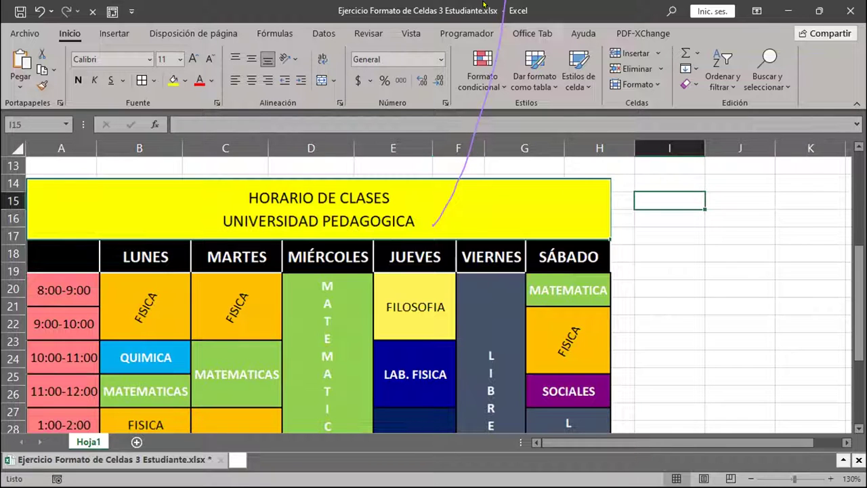
click(428, 227)
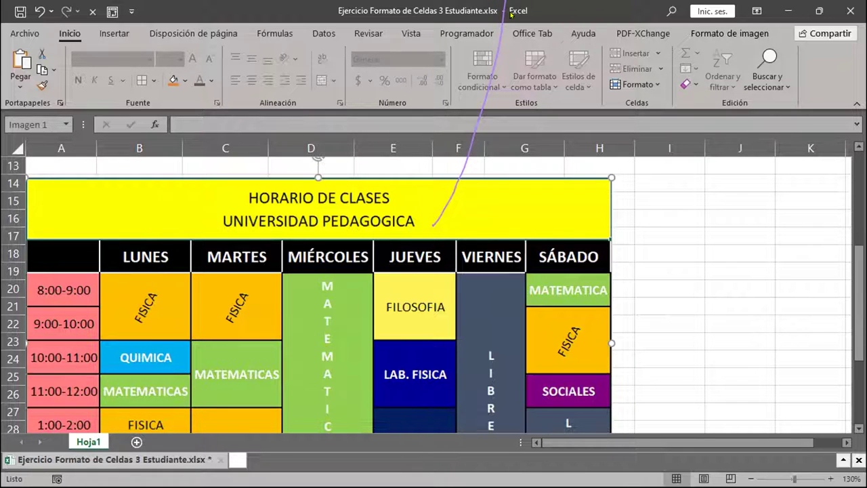
Undo the column autofit and the column G widening, and redo both width changes
click(40, 12)
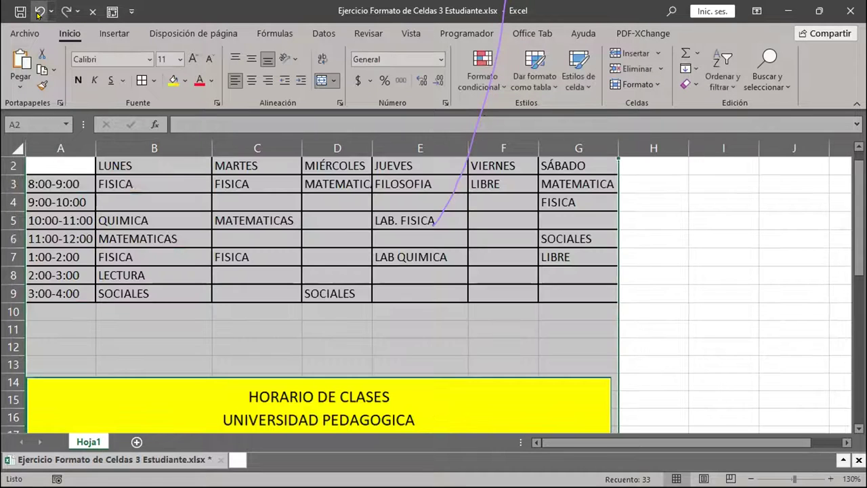
click(40, 12)
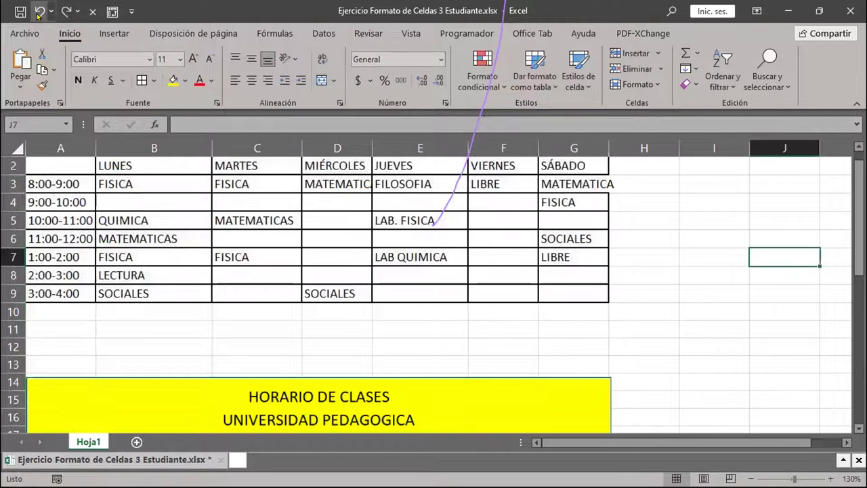
click(64, 12)
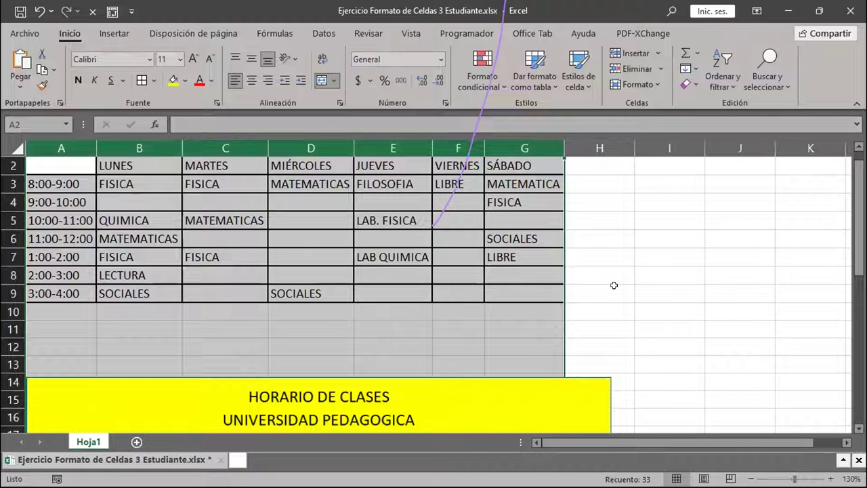
Check the row heights in the sample picture and increase the height of rows 2 to 9 uniformly by about half
scroll(614, 286, up, 1)
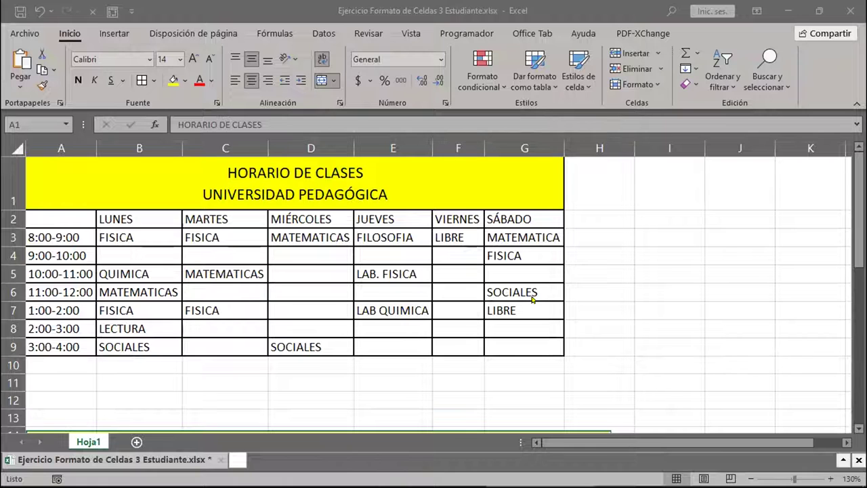
scroll(532, 298, down, 3)
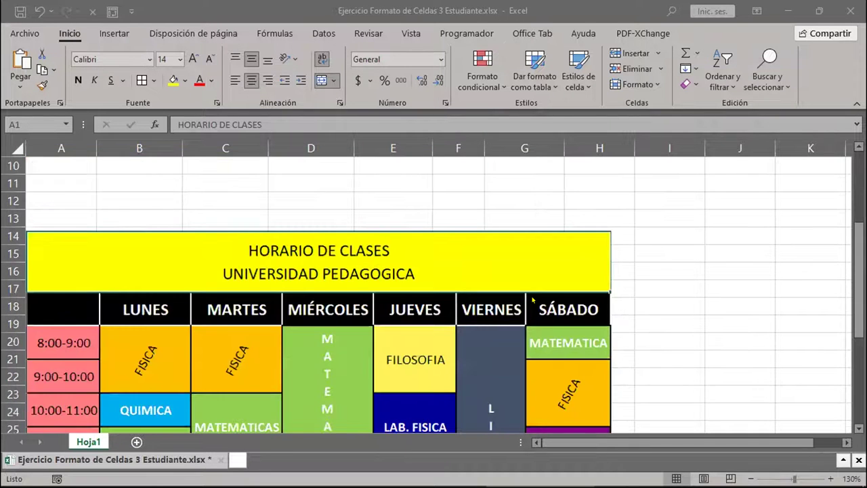
scroll(532, 299, down, 2)
scroll(533, 298, up, 5)
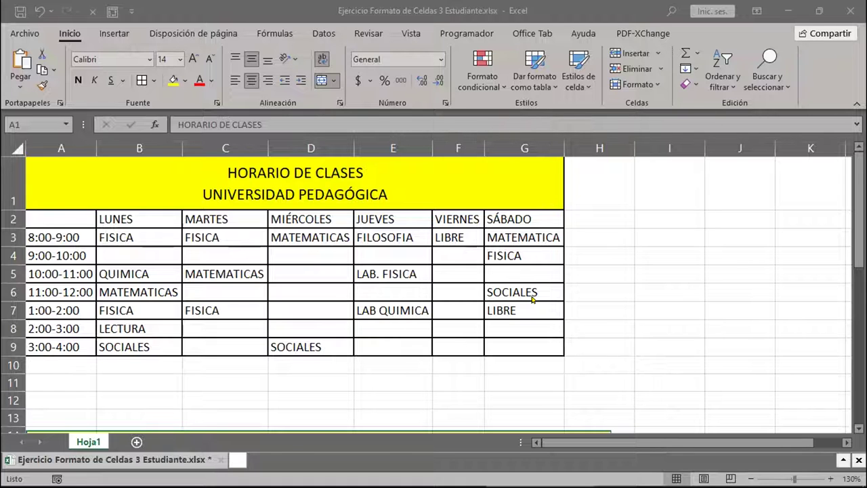
scroll(533, 298, down, 2)
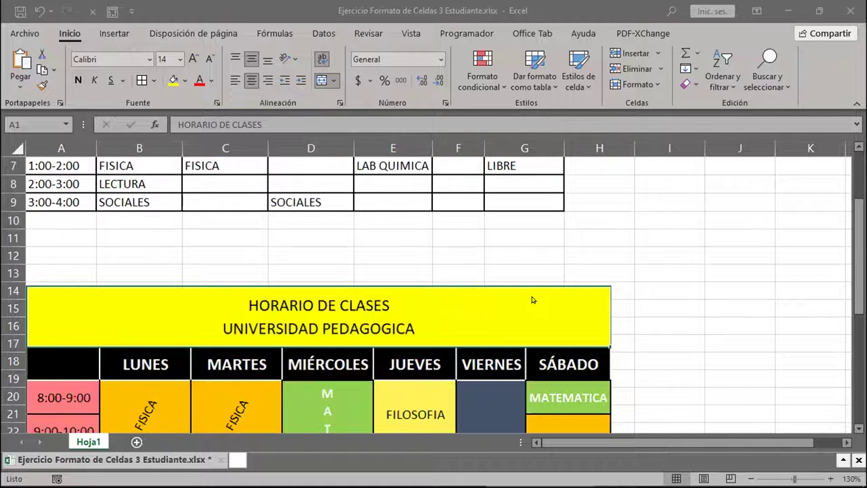
scroll(532, 299, down, 3)
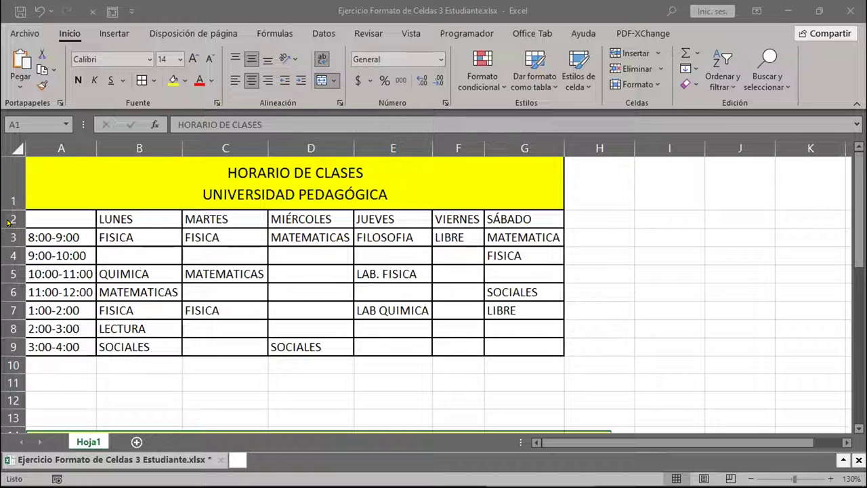
drag(8, 215, 4, 353)
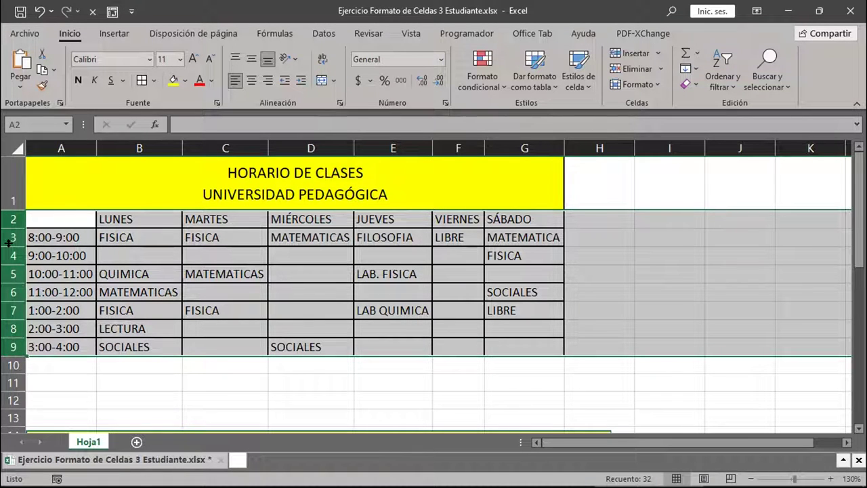
drag(8, 244, 11, 256)
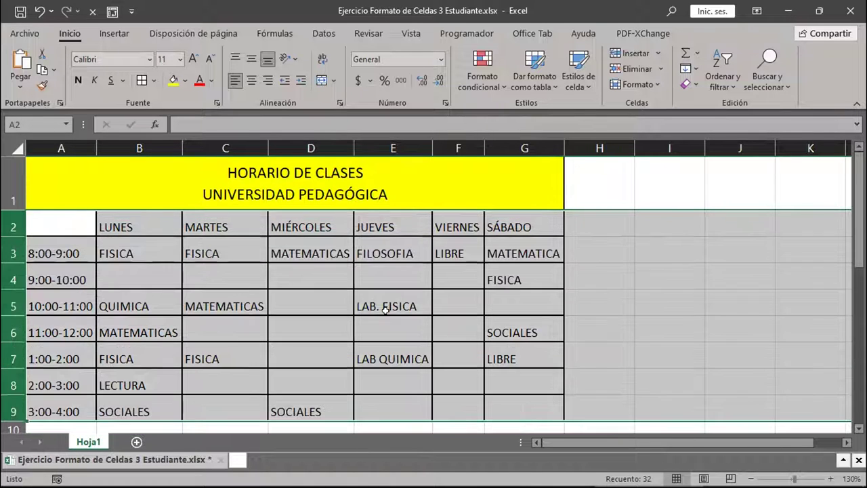
Increase the height of rows 2 to 9 uniformly a little more and compare them with the sample picture
scroll(384, 309, down, 3)
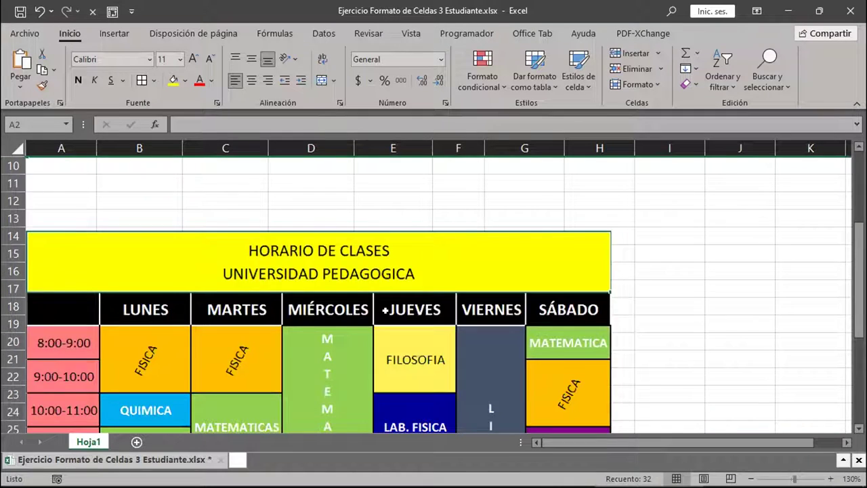
scroll(384, 309, up, 3)
drag(7, 257, 7, 260)
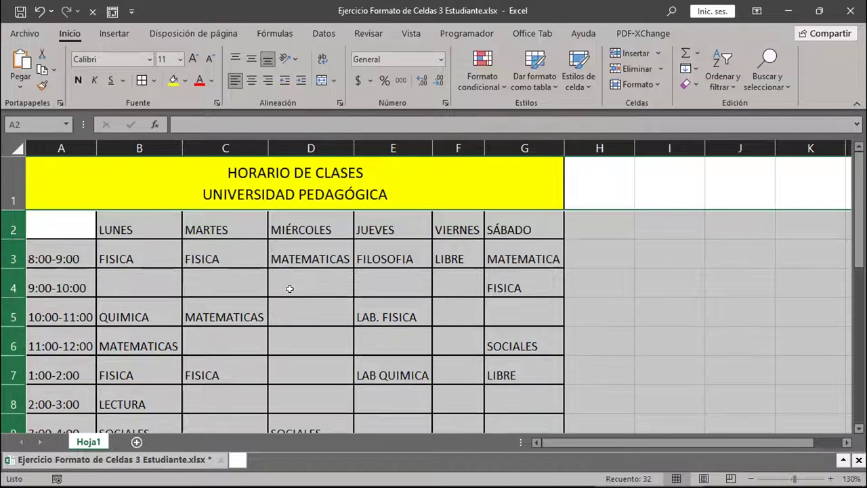
scroll(491, 329, down, 3)
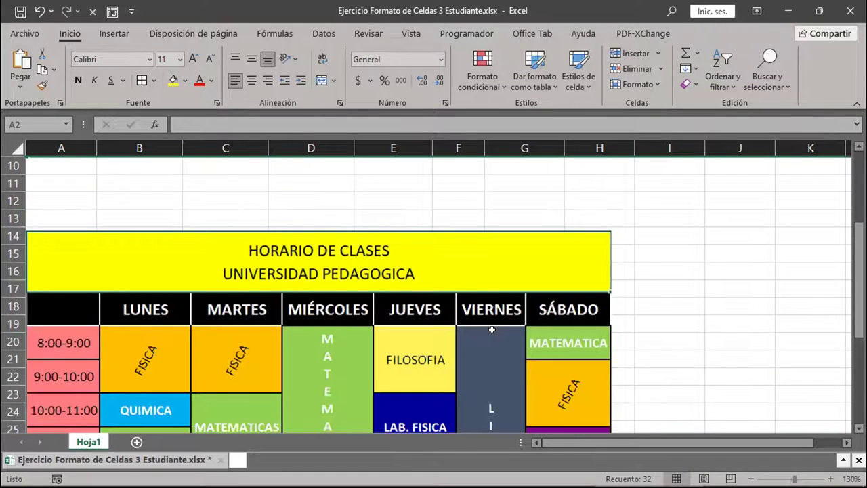
scroll(492, 330, up, 3)
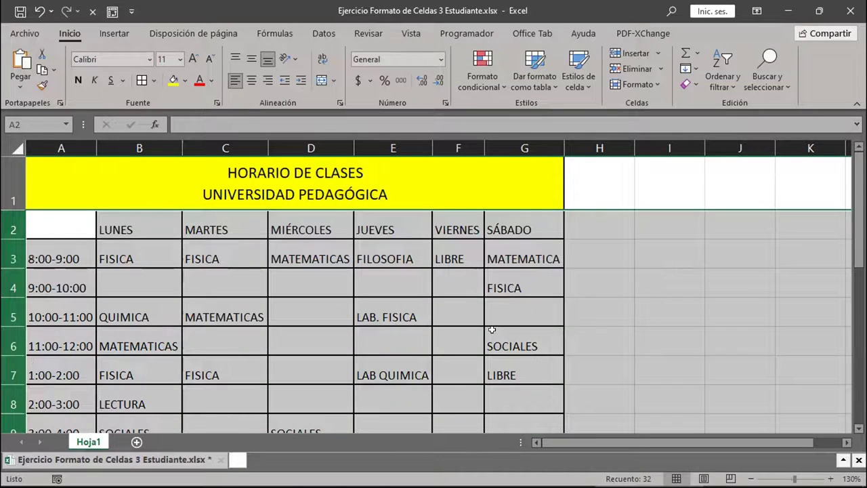
scroll(491, 329, down, 3)
scroll(491, 329, up, 1)
scroll(492, 329, up, 2)
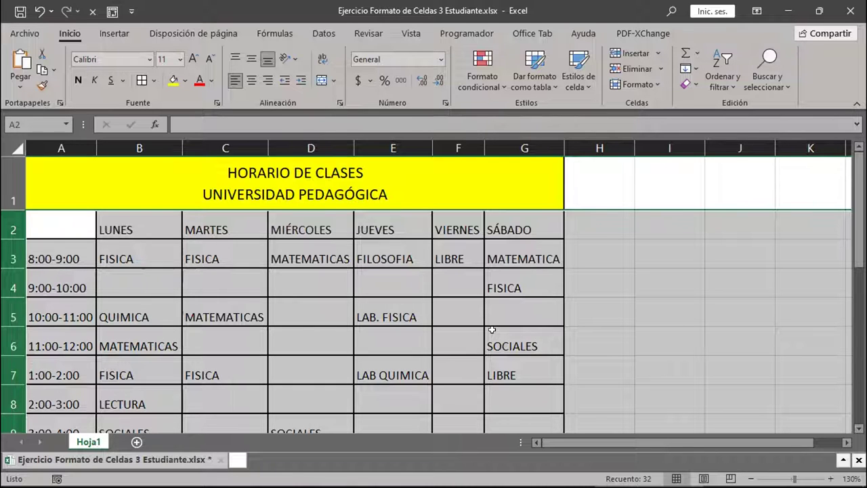
click(491, 329)
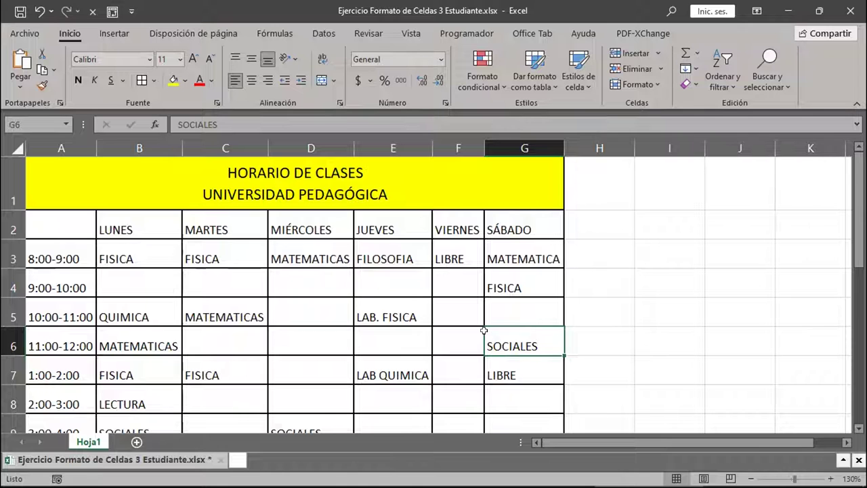
Fill the weekday header row A2:G2 with the theme colour black (Negro, Texto 1)
scroll(484, 331, down, 1)
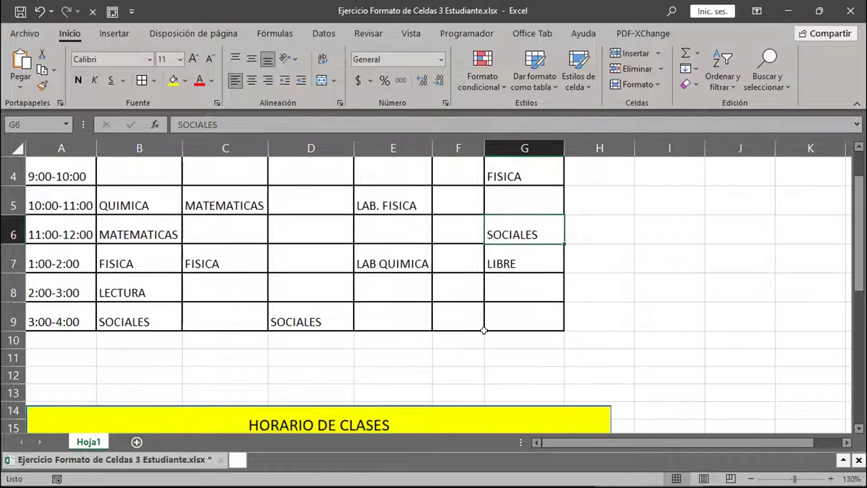
scroll(483, 330, up, 1)
scroll(484, 331, down, 4)
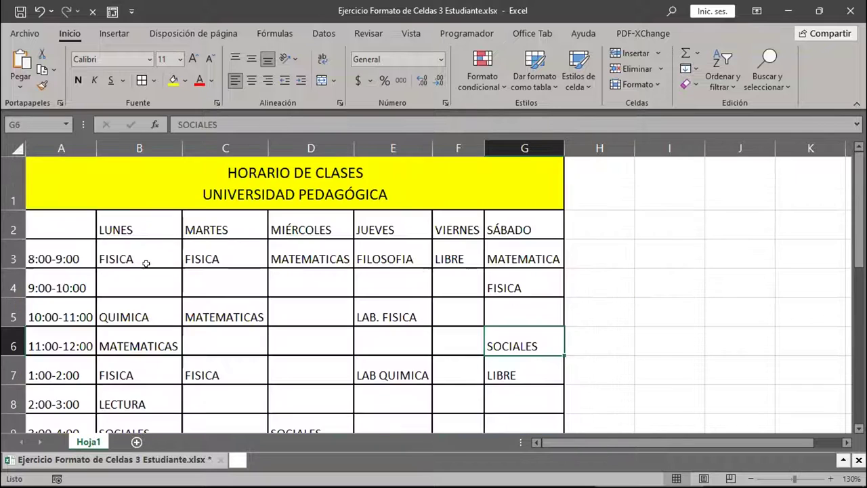
click(40, 222)
drag(107, 220, 515, 222)
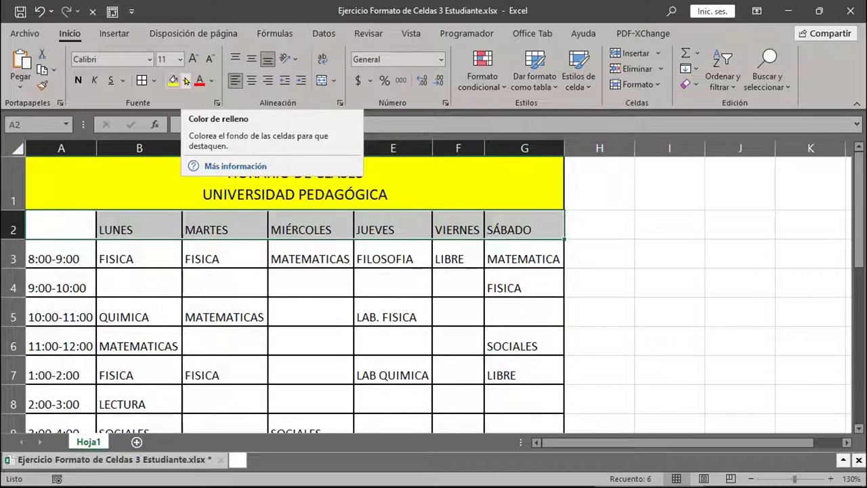
click(186, 80)
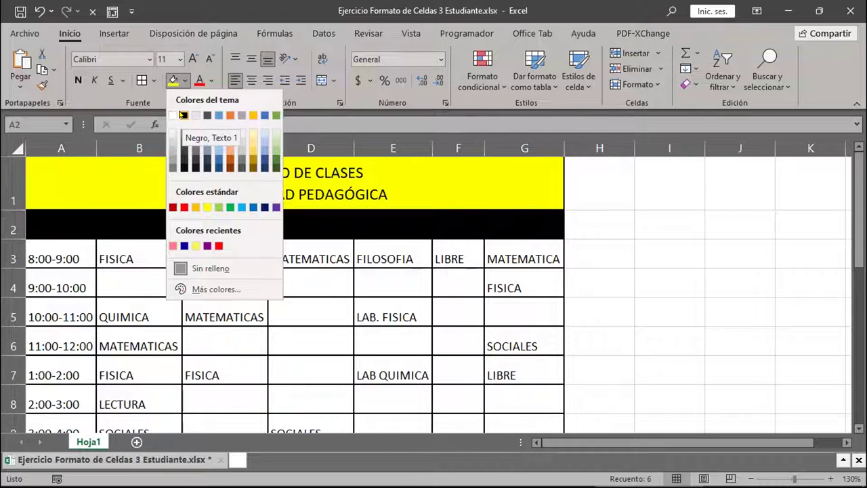
click(183, 115)
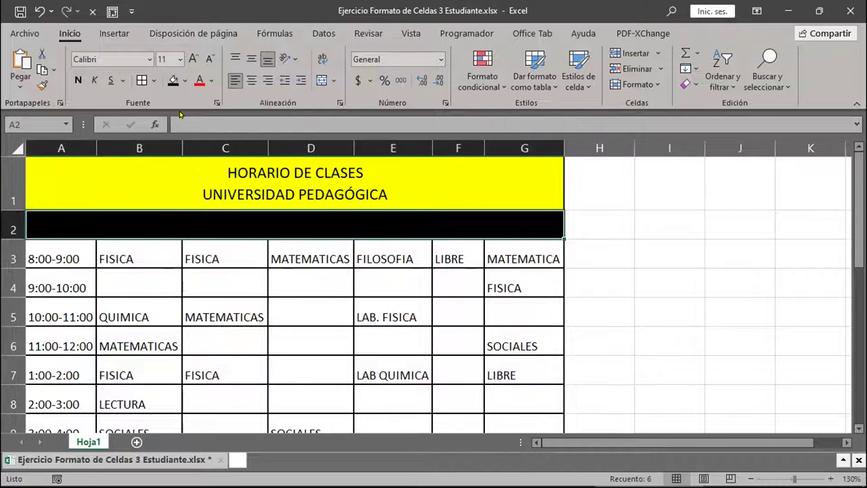
Set the font colour of the weekday header row A2:G2 to white (Blanco, Fondo 1), as in the sample picture
scroll(420, 290, down, 4)
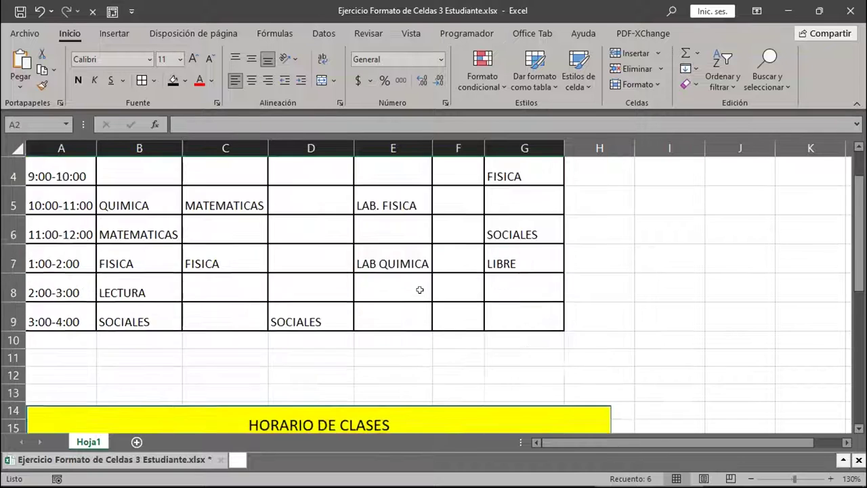
scroll(420, 289, up, 4)
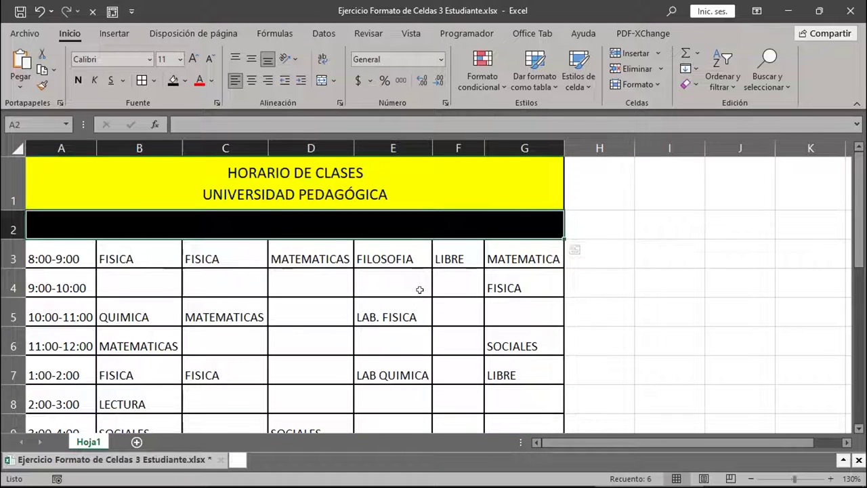
scroll(420, 290, down, 2)
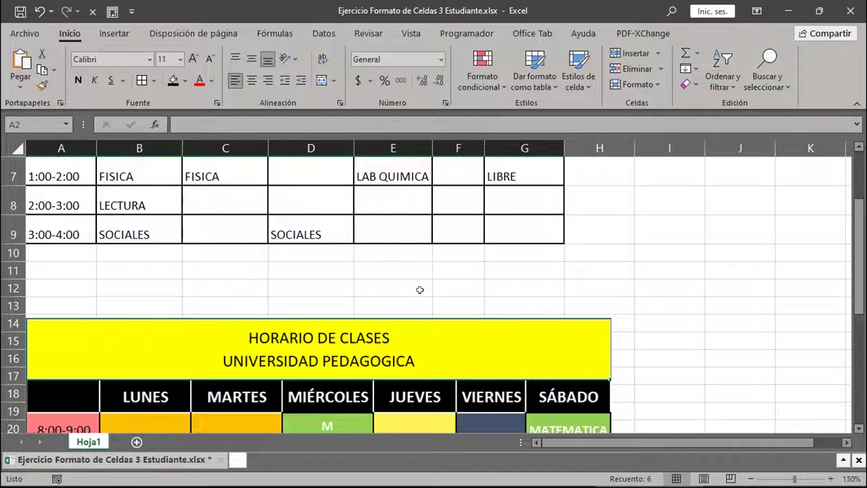
scroll(419, 289, up, 2)
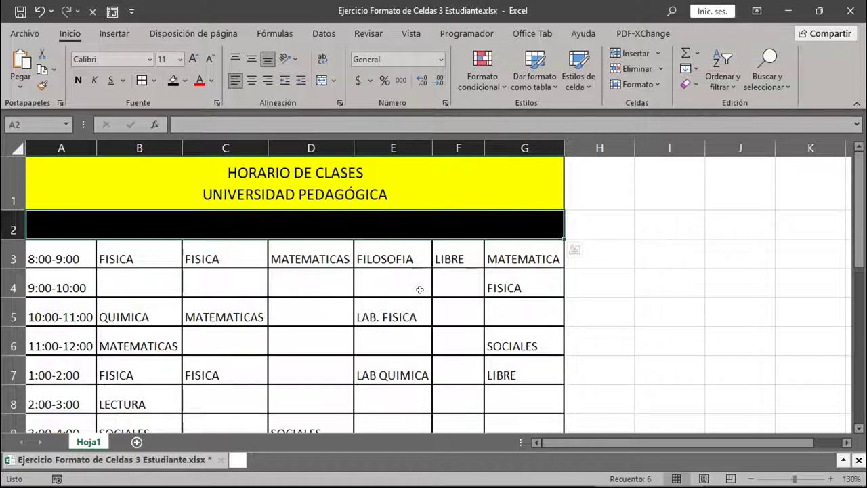
drag(52, 216, 506, 219)
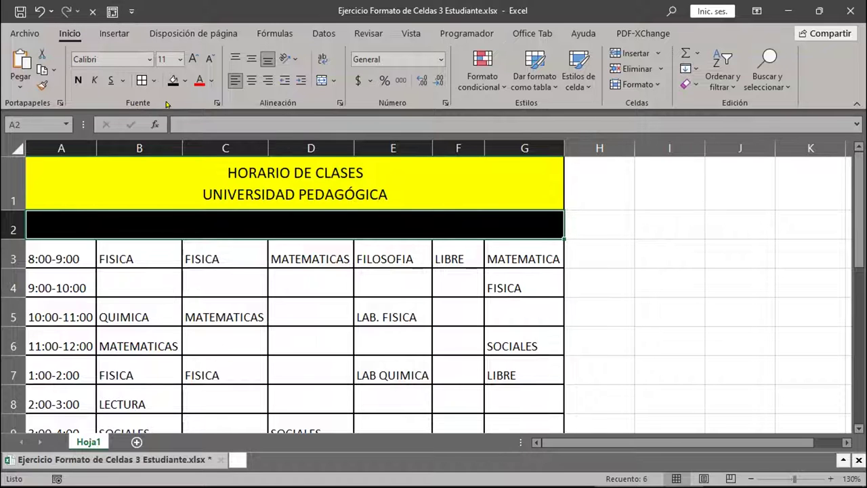
click(212, 81)
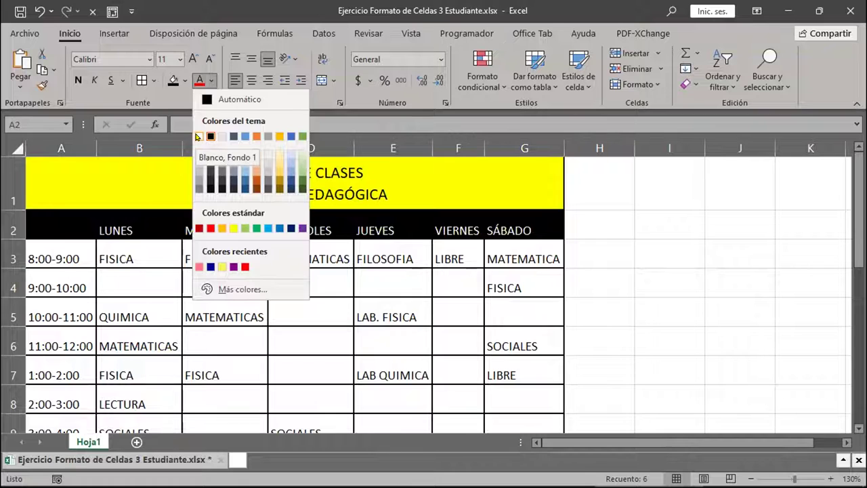
click(198, 136)
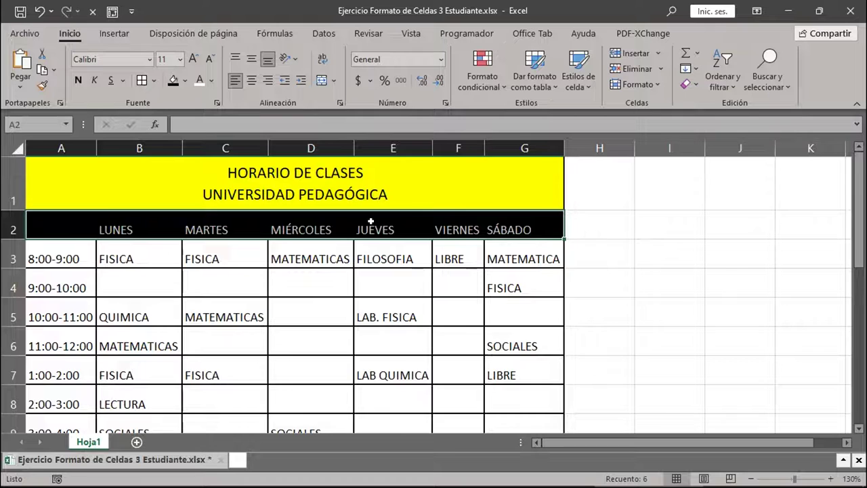
Centre the weekday header text in A2:G2 horizontally and vertically
scroll(370, 221, down, 5)
scroll(371, 221, up, 5)
drag(66, 226, 533, 222)
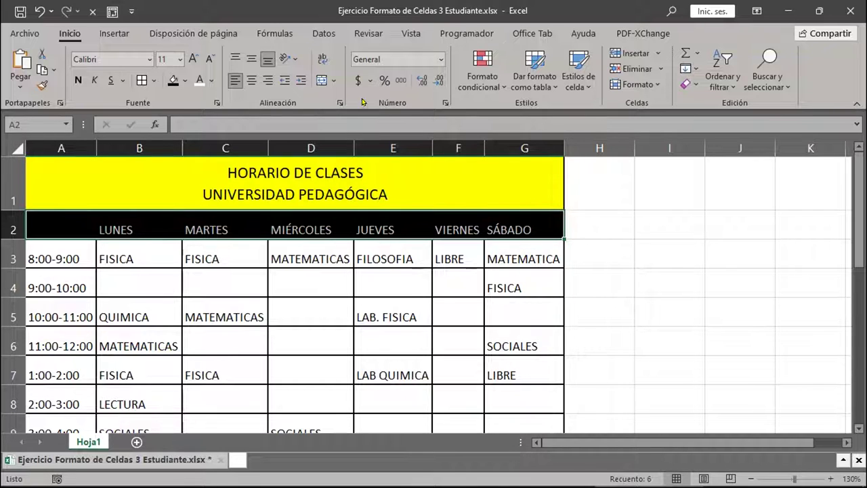
click(252, 80)
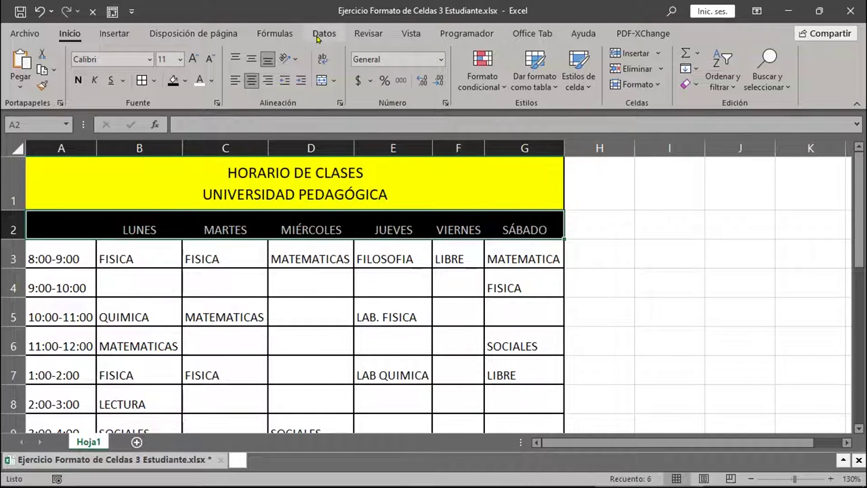
scroll(332, 310, down, 4)
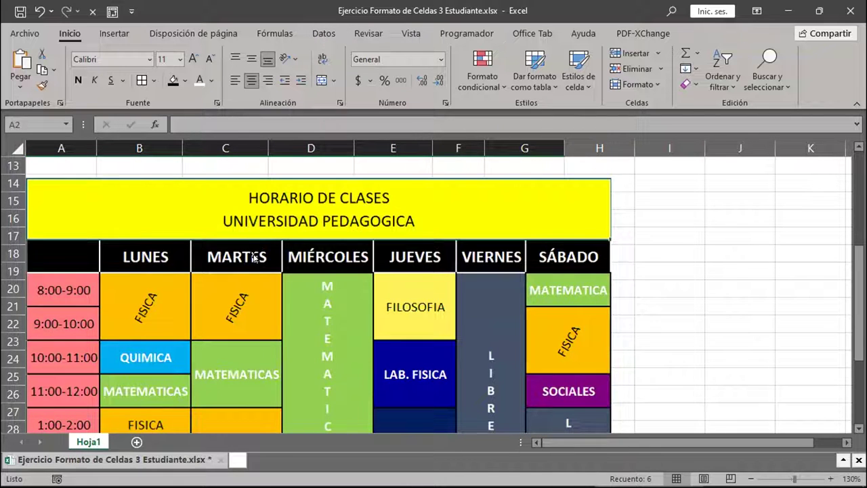
scroll(255, 255, up, 4)
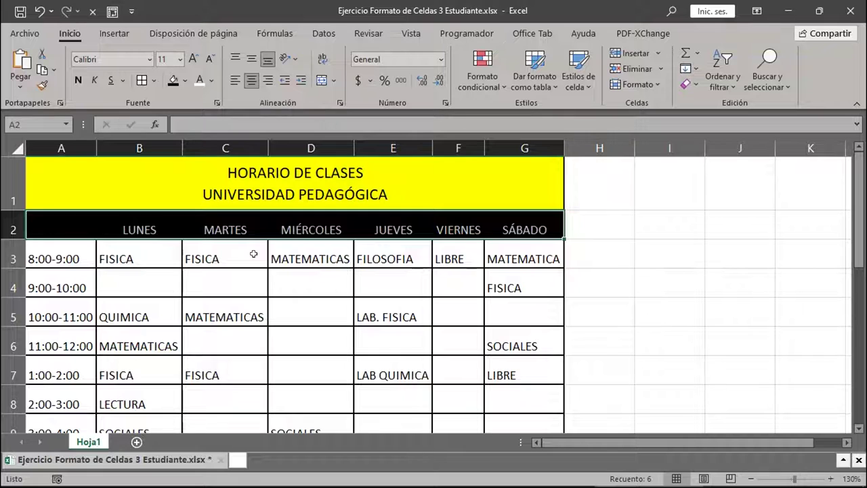
click(251, 61)
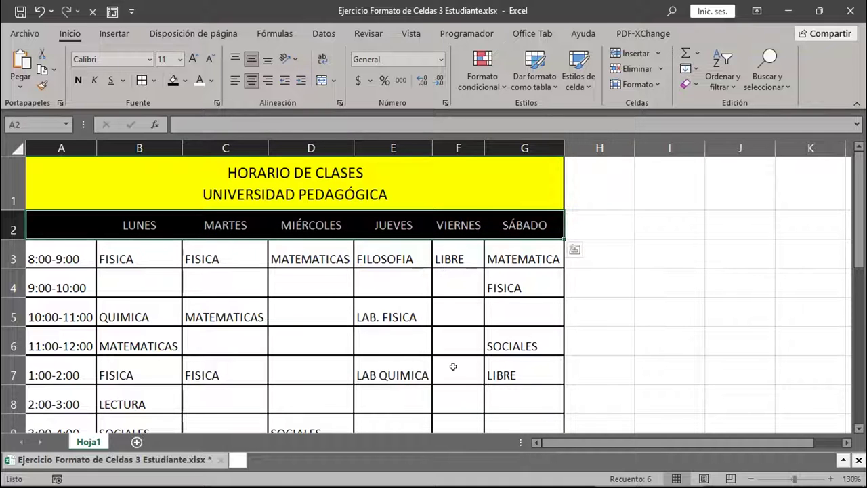
Increase the font size of the weekday headers in A2:G2 to 14, following the sample picture
scroll(453, 366, down, 3)
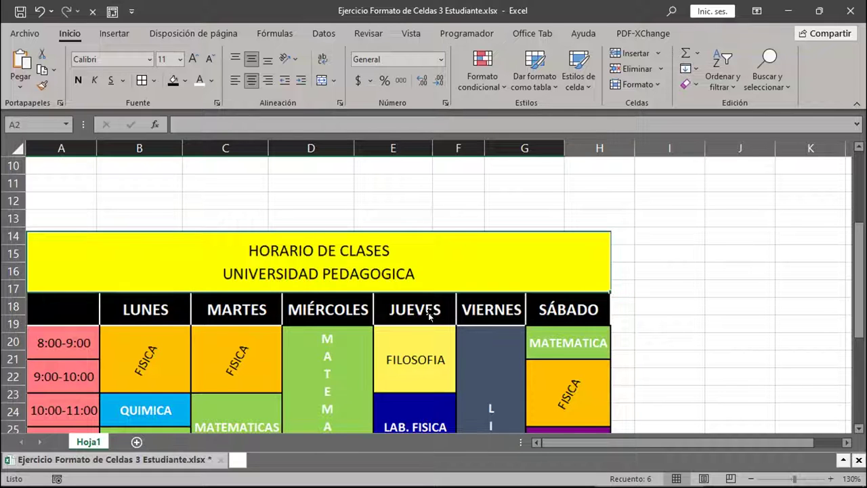
scroll(429, 315, up, 3)
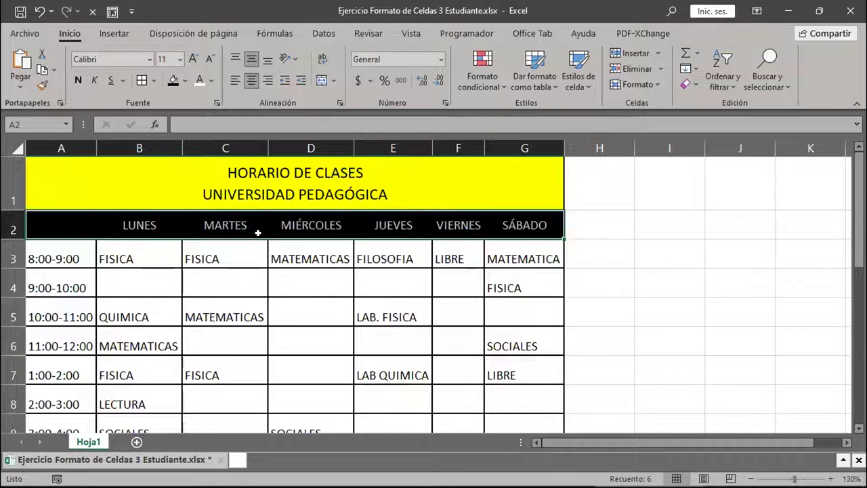
scroll(551, 255, down, 4)
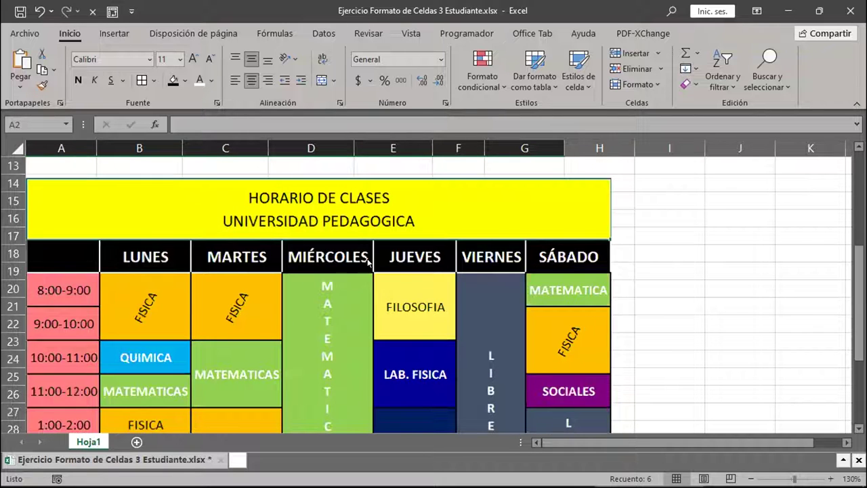
scroll(549, 258, up, 4)
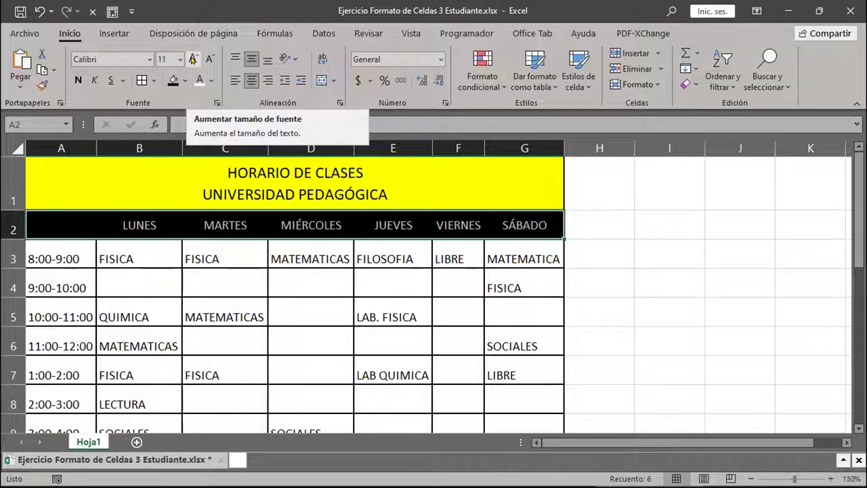
click(192, 60)
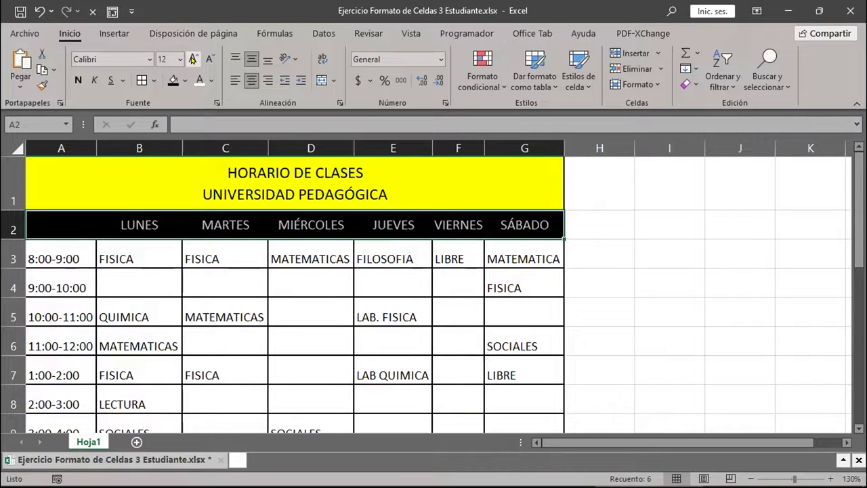
click(192, 60)
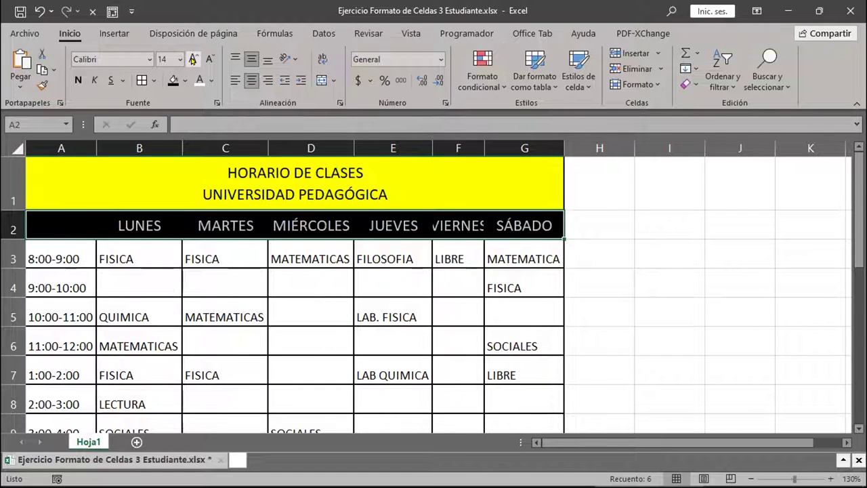
Check the header text style in the sample picture and make the weekday headers in A2:G2 bold
scroll(363, 315, down, 5)
scroll(376, 311, up, 4)
scroll(376, 312, up, 1)
scroll(376, 312, down, 1)
scroll(376, 311, up, 1)
click(76, 79)
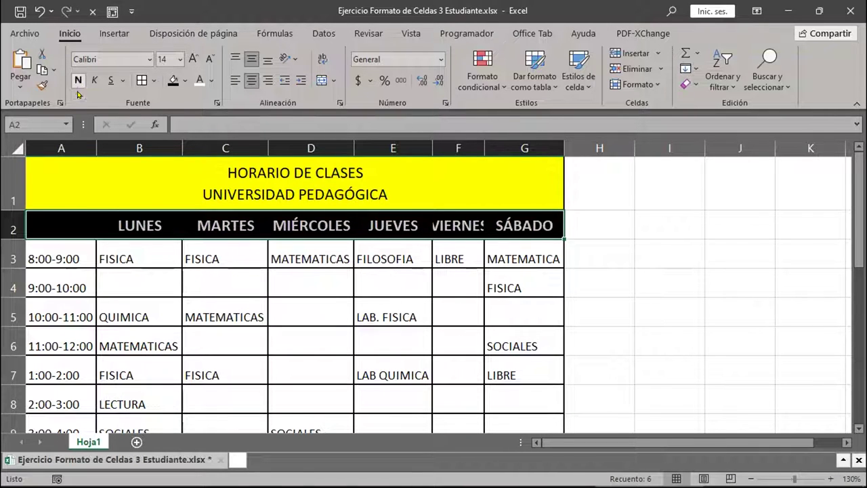
Autofit columns A to G to the enlarged header text and compare the header row with the sample picture
scroll(428, 333, down, 3)
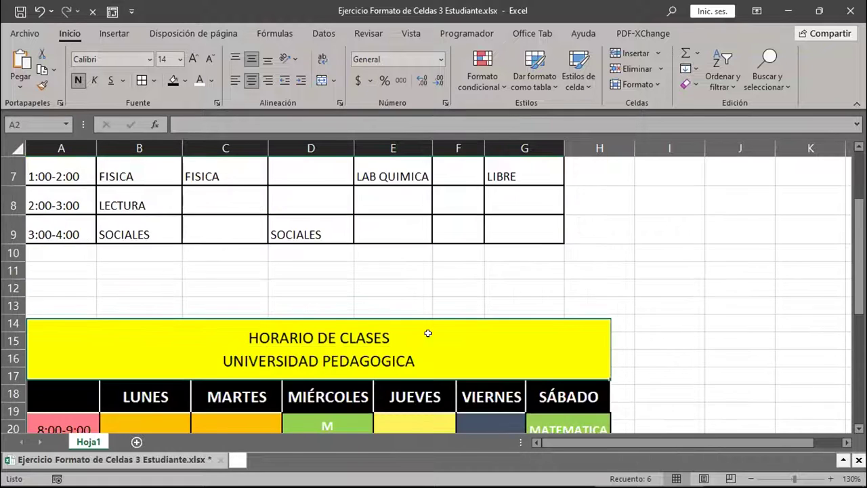
scroll(427, 333, up, 3)
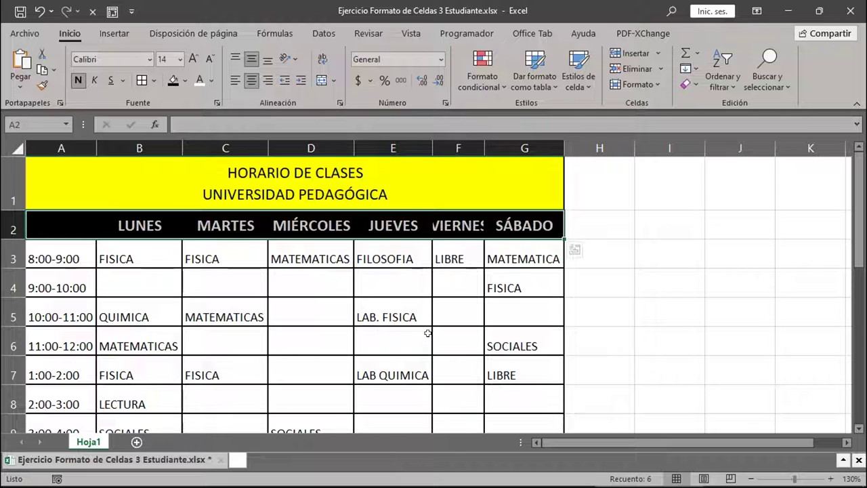
scroll(427, 333, down, 3)
scroll(428, 332, up, 3)
click(91, 148)
drag(90, 147, 545, 147)
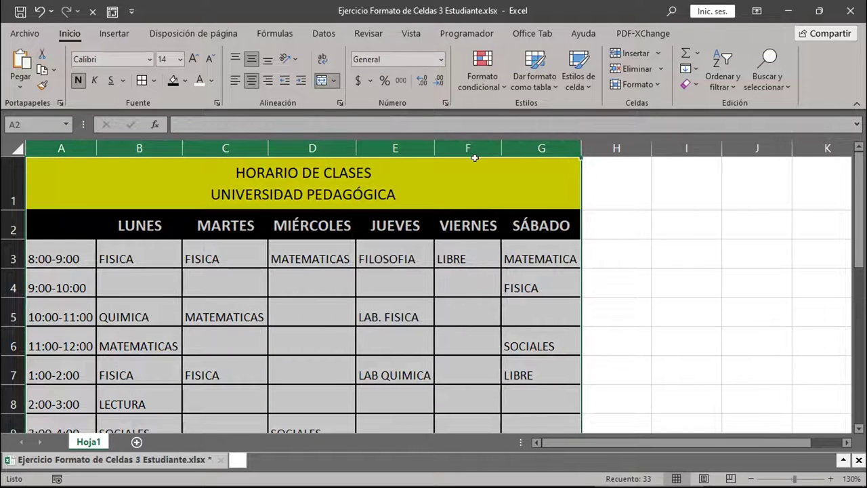
click(470, 316)
scroll(470, 316, down, 2)
scroll(470, 316, down, 1)
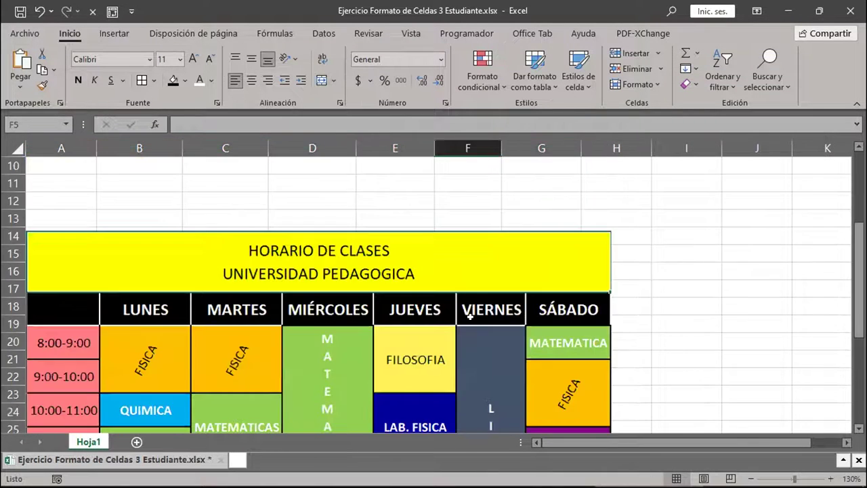
scroll(470, 317, up, 3)
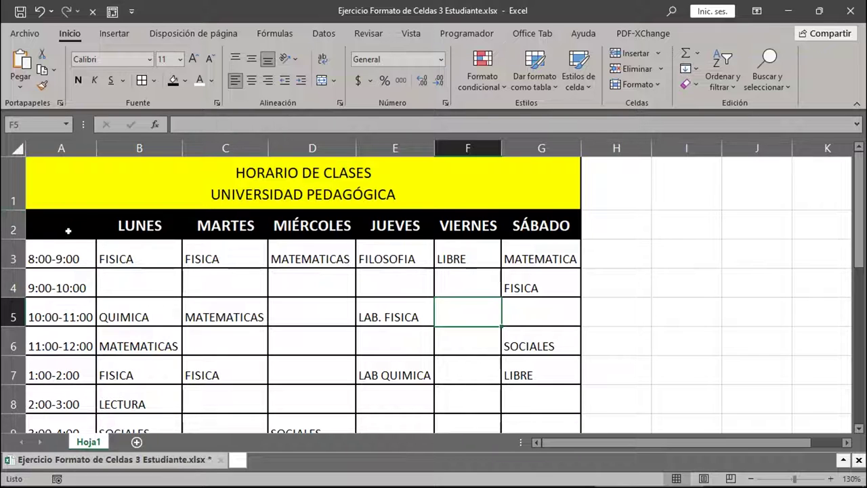
In the border settings for the header row A2:G2, try white, orange and green as the line colour and return to white
drag(68, 231, 525, 215)
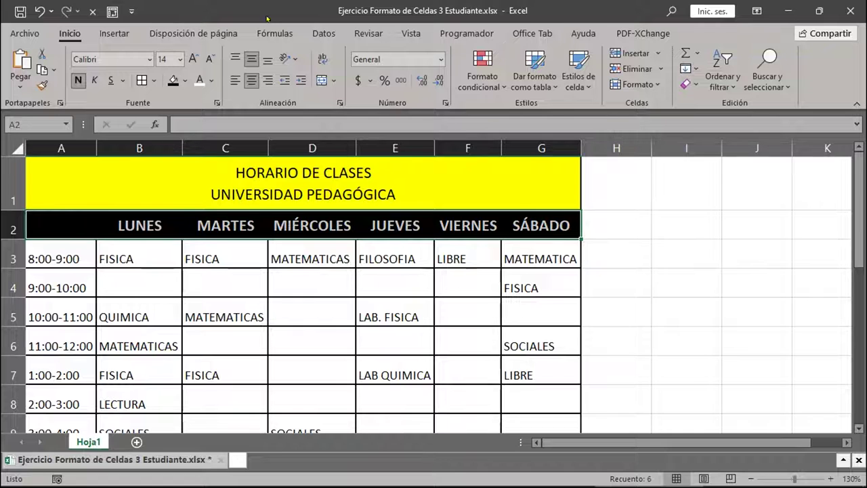
click(155, 81)
scroll(220, 364, down, 1)
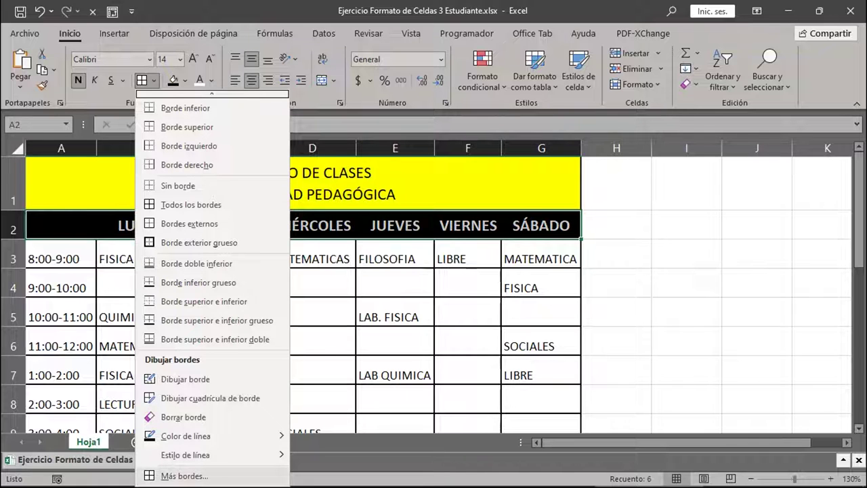
click(180, 476)
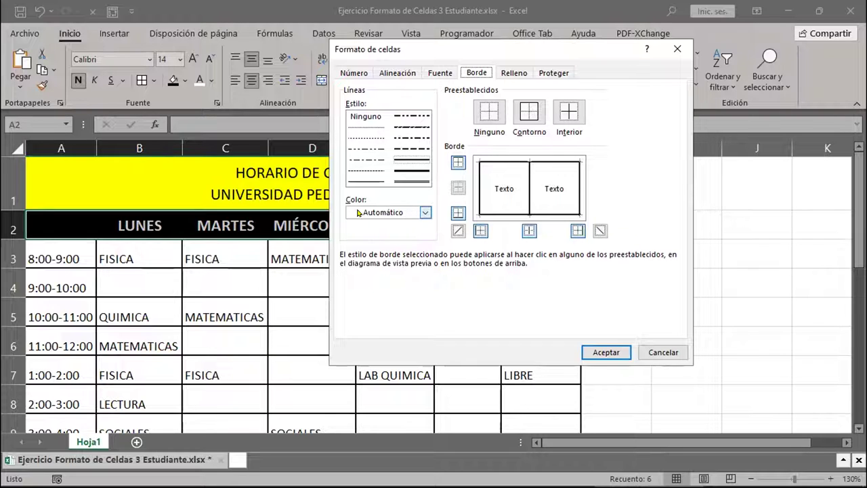
click(426, 212)
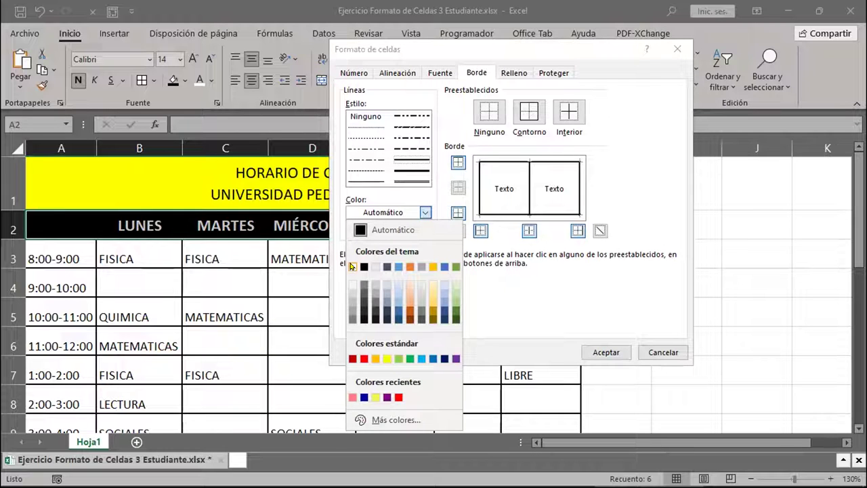
click(352, 266)
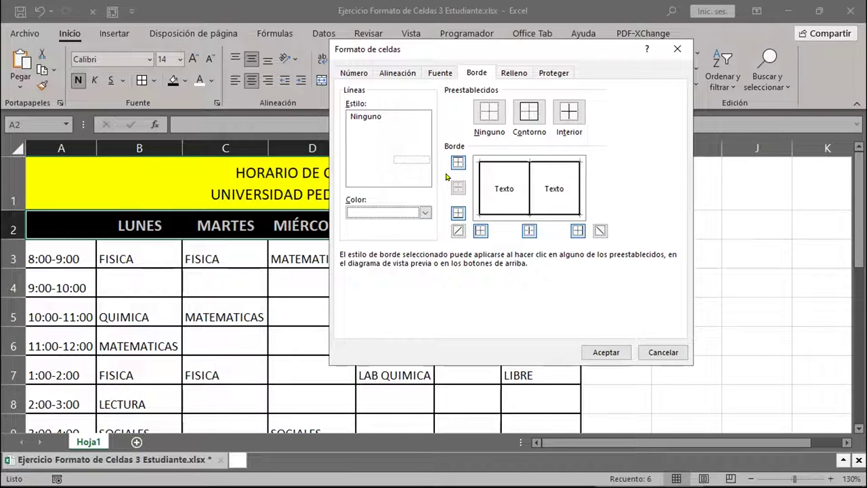
click(426, 213)
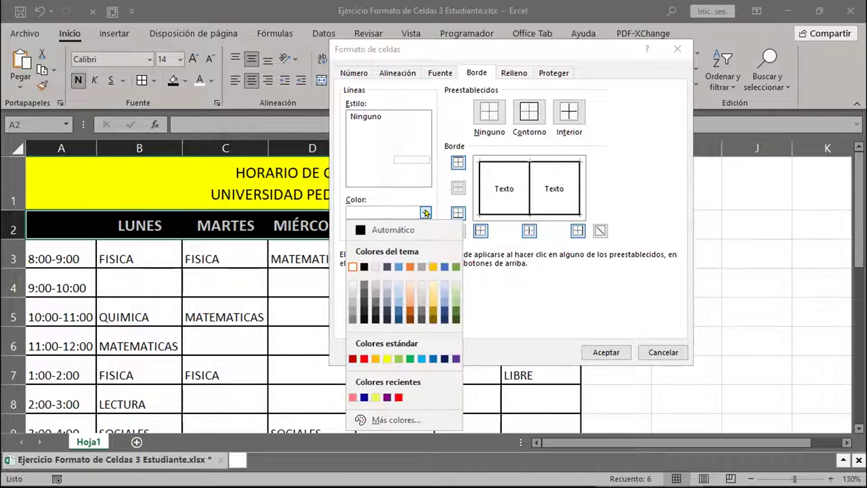
click(409, 300)
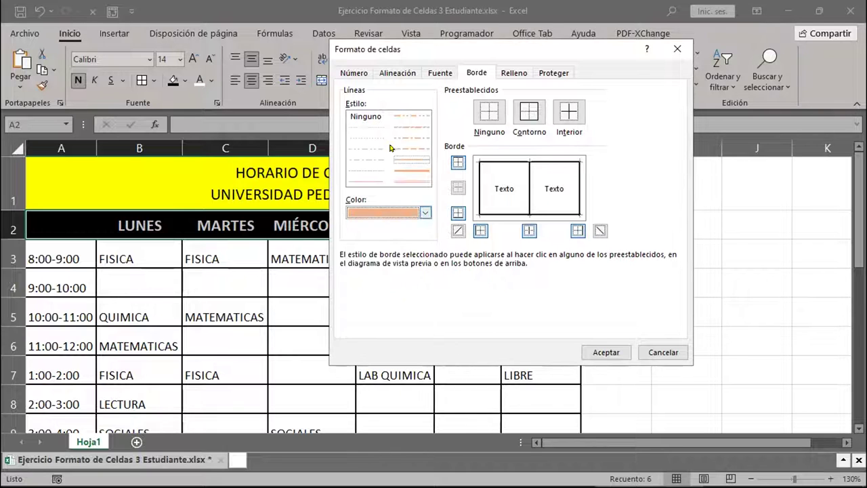
click(426, 213)
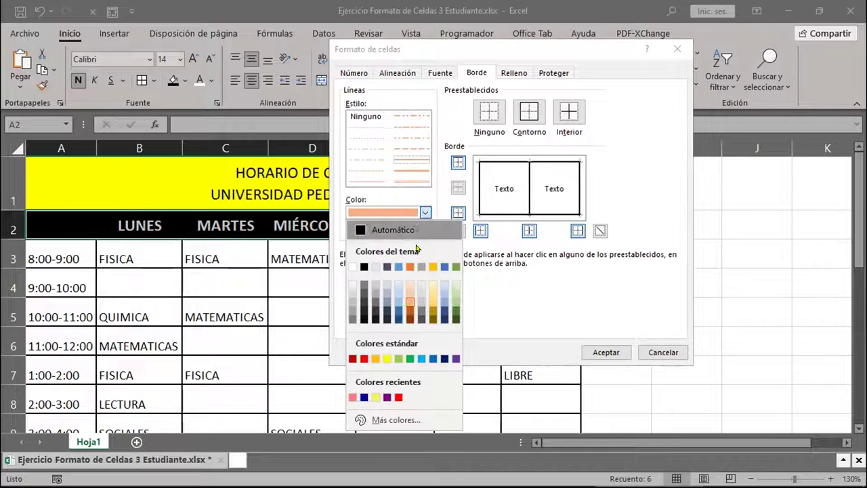
click(455, 302)
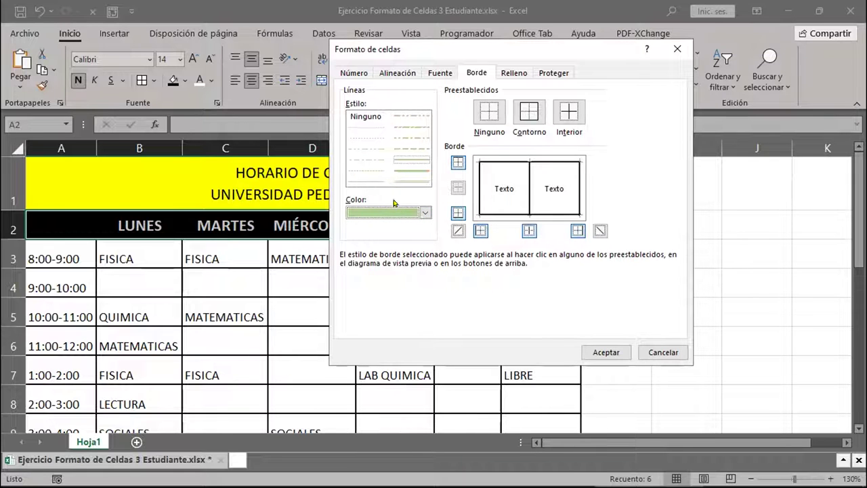
click(426, 212)
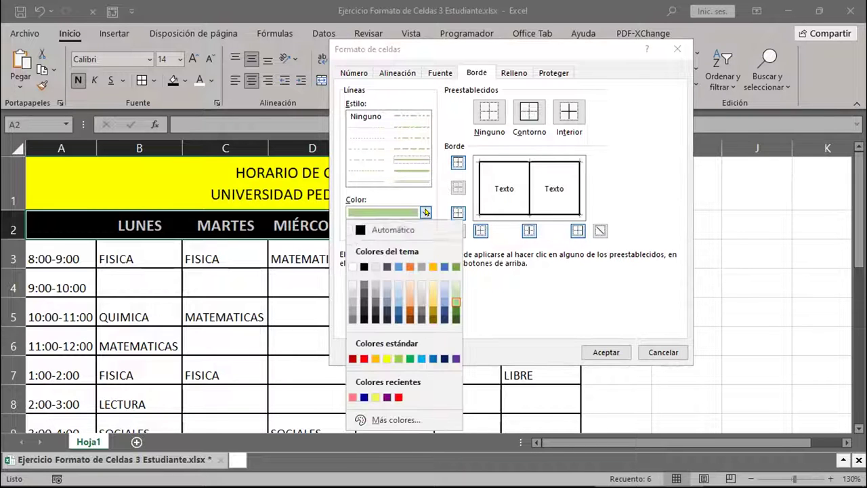
click(352, 266)
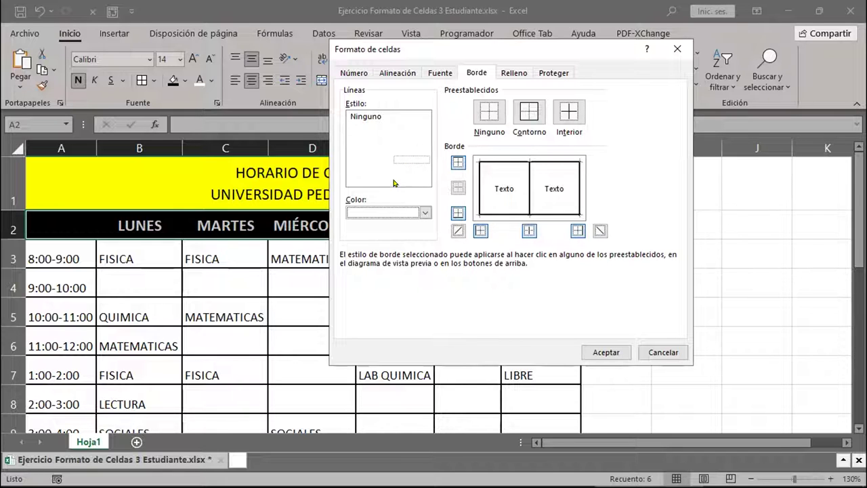
Try white left, inner and right vertical borders on the weekday header row A2:G2, and undo the border change
click(480, 180)
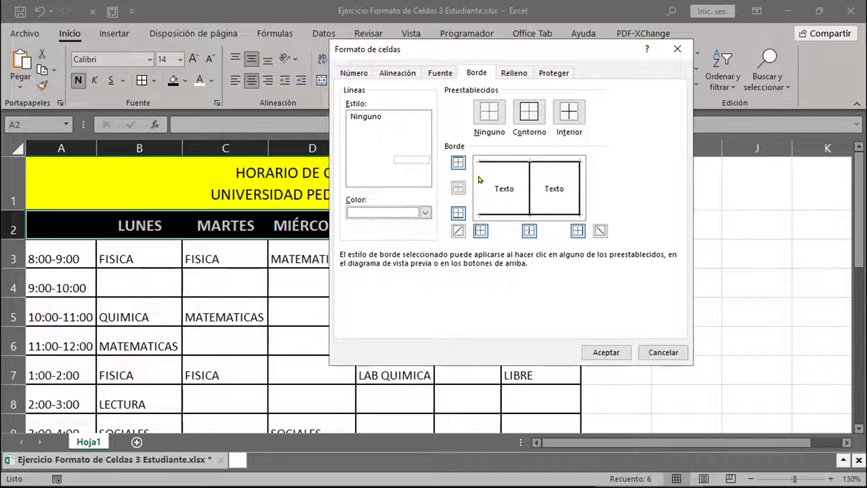
click(528, 189)
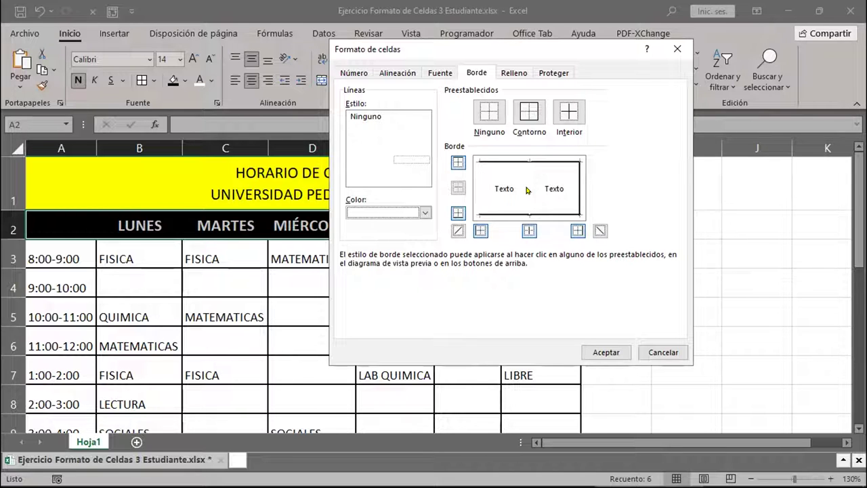
click(579, 178)
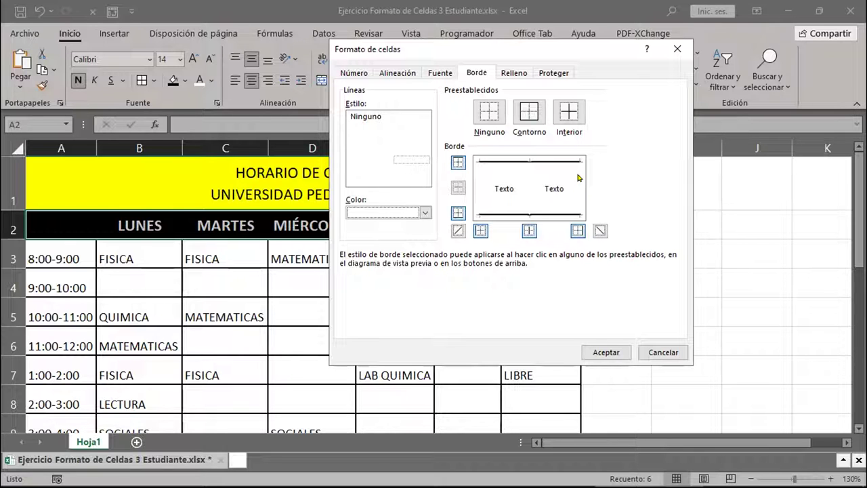
click(606, 353)
click(71, 222)
drag(71, 222, 547, 226)
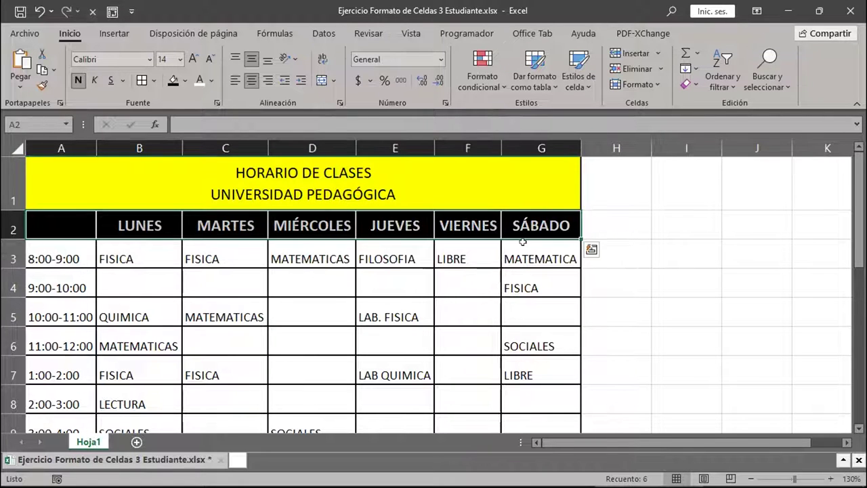
click(523, 242)
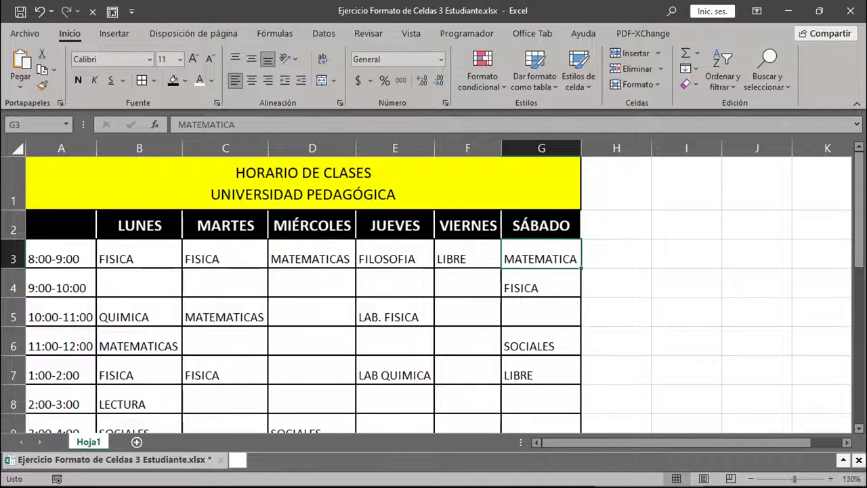
click(36, 10)
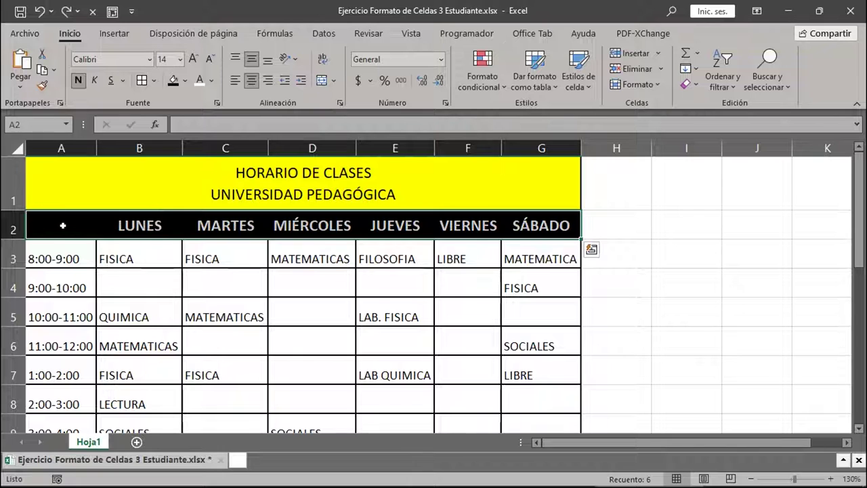
Apply white (Blanco, Fondo 1) left, inner and right vertical borders to the weekday header row A2:G2
click(41, 225)
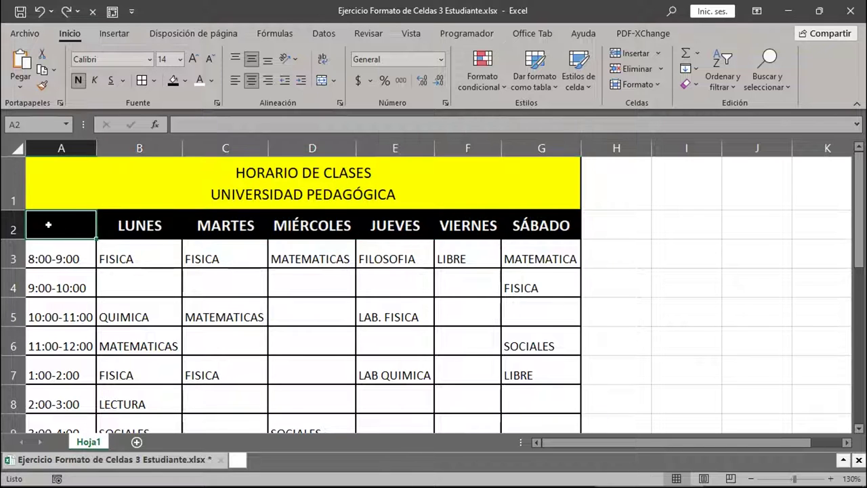
drag(58, 224, 537, 230)
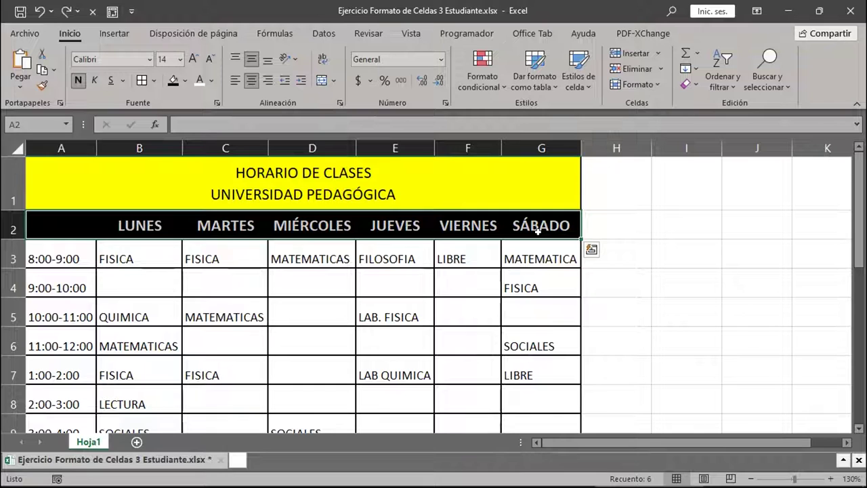
click(150, 81)
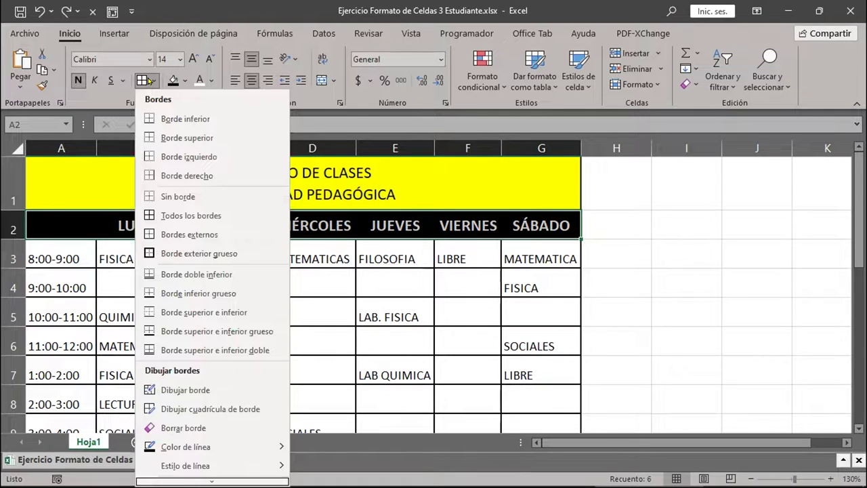
scroll(191, 350, down, 1)
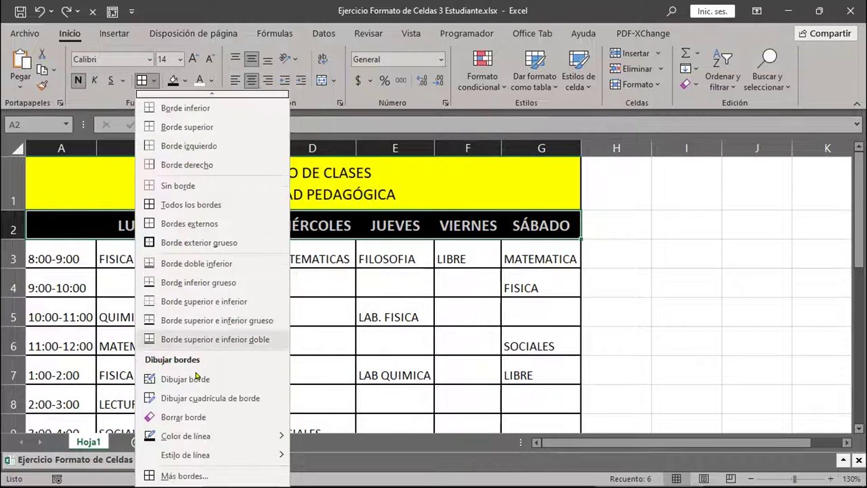
click(188, 474)
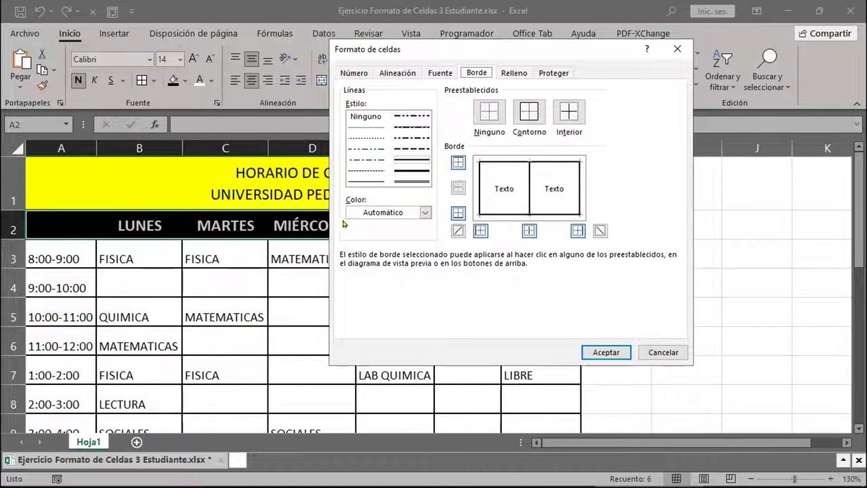
click(424, 212)
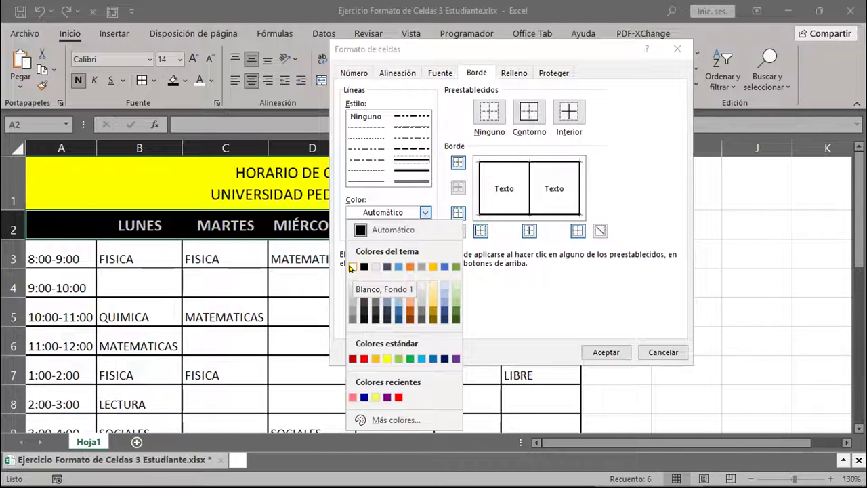
click(351, 267)
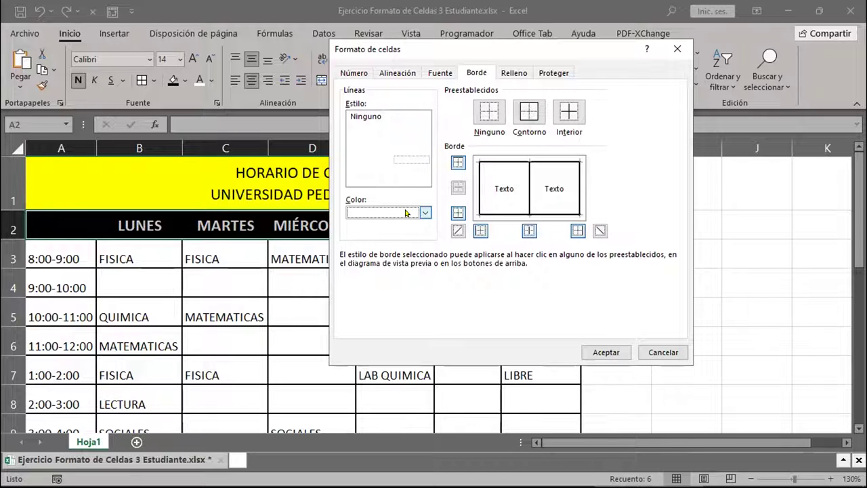
click(478, 179)
click(527, 177)
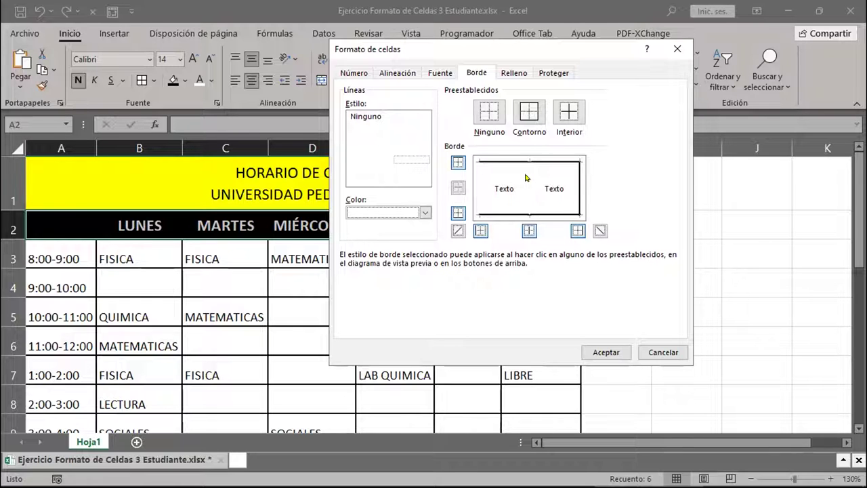
click(579, 183)
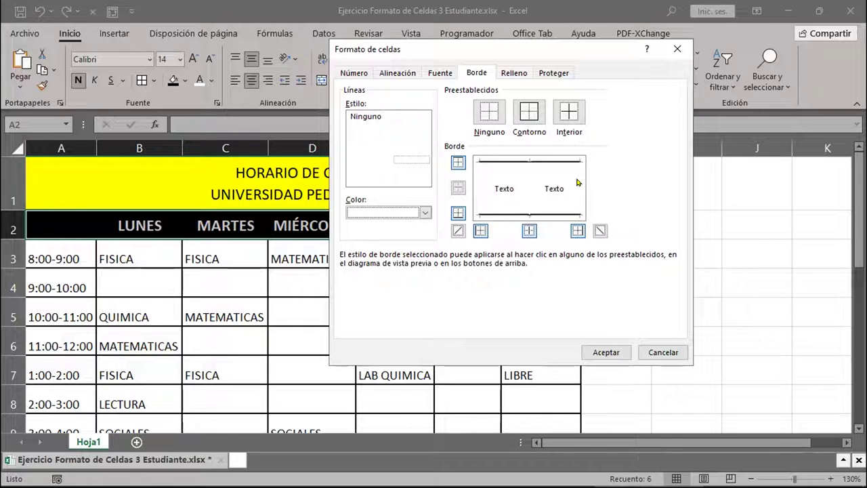
click(604, 353)
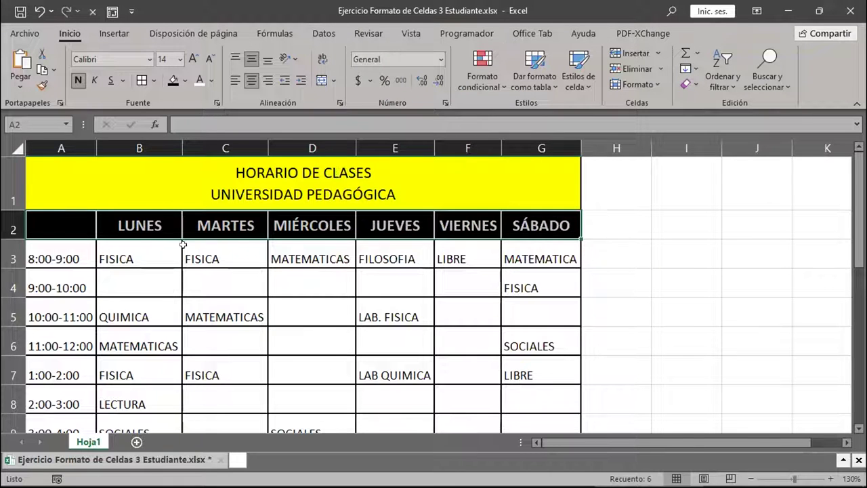
drag(61, 219, 515, 244)
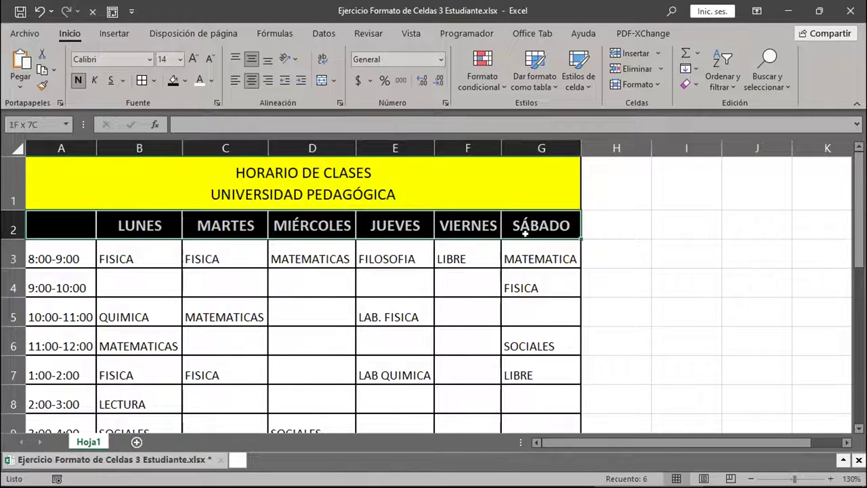
click(450, 310)
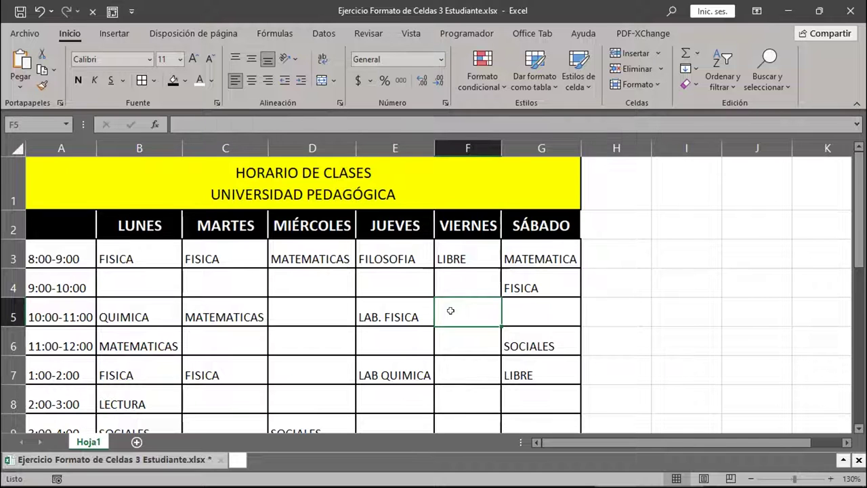
Merge and centre cells B3:B4 containing FISICA, align the text to the vertical middle and turn on text wrapping
scroll(448, 309, down, 7)
scroll(451, 309, up, 3)
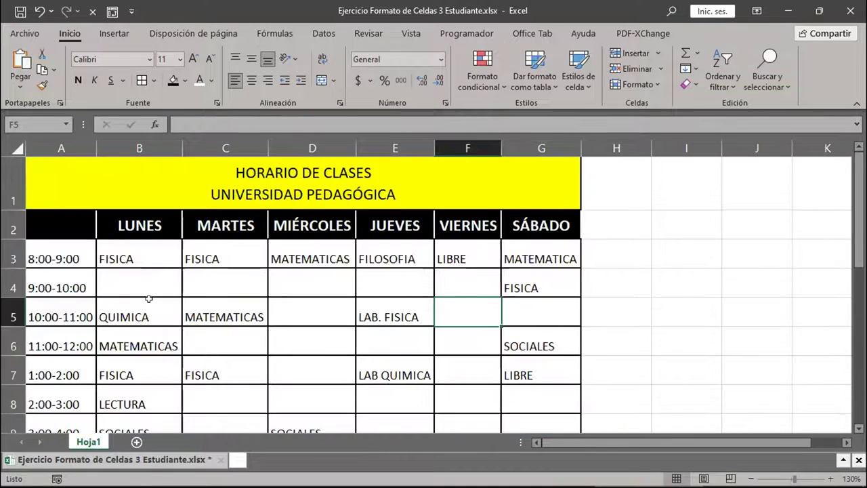
click(136, 245)
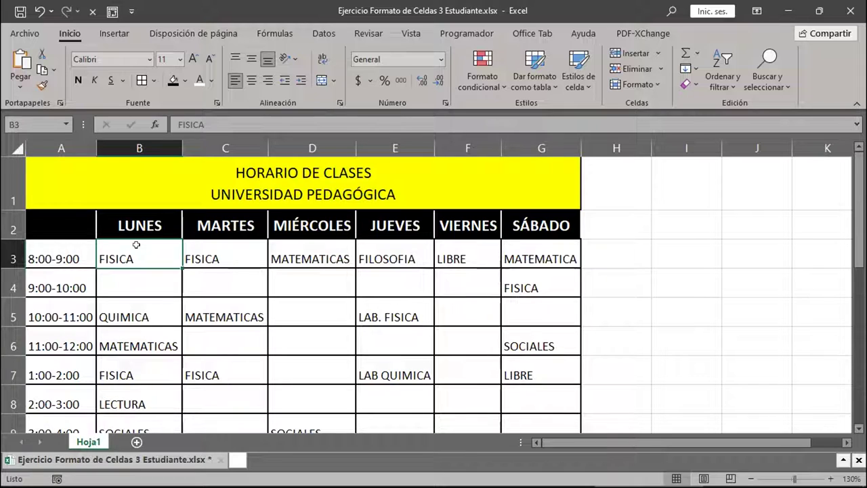
drag(136, 244, 129, 285)
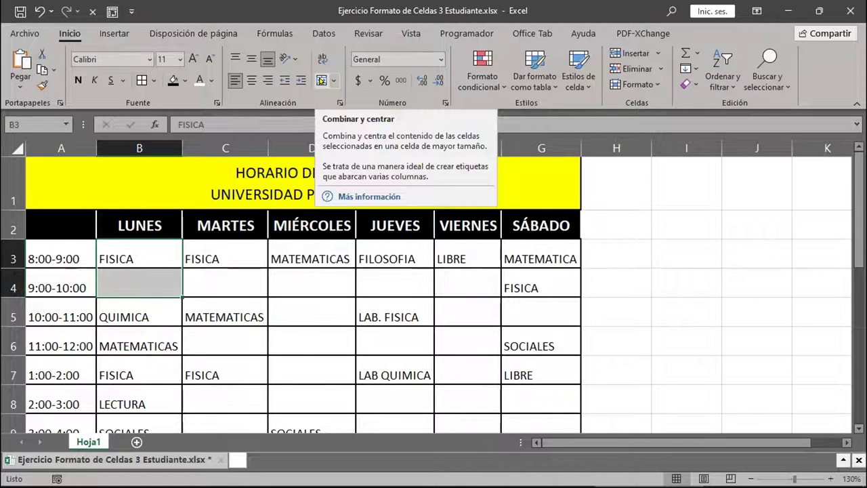
click(321, 81)
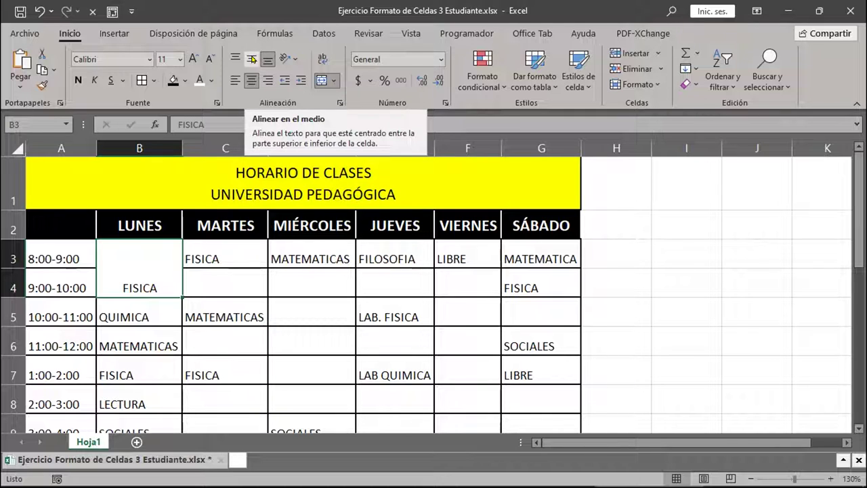
click(252, 60)
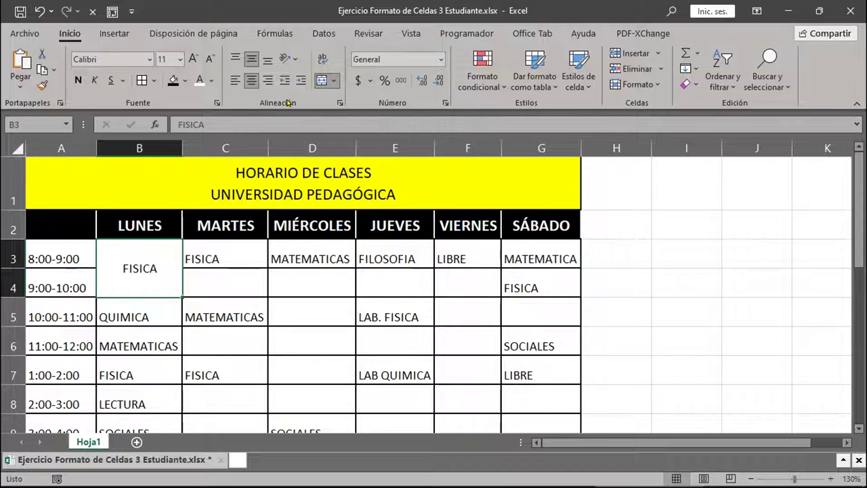
click(321, 60)
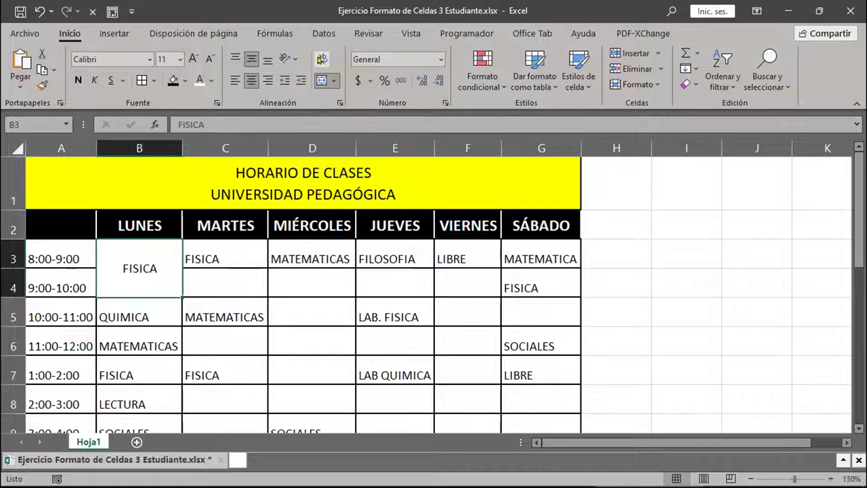
Turn on text wrapping in the merged cell B3 and rotate its FISICA text to 60 degrees
click(322, 60)
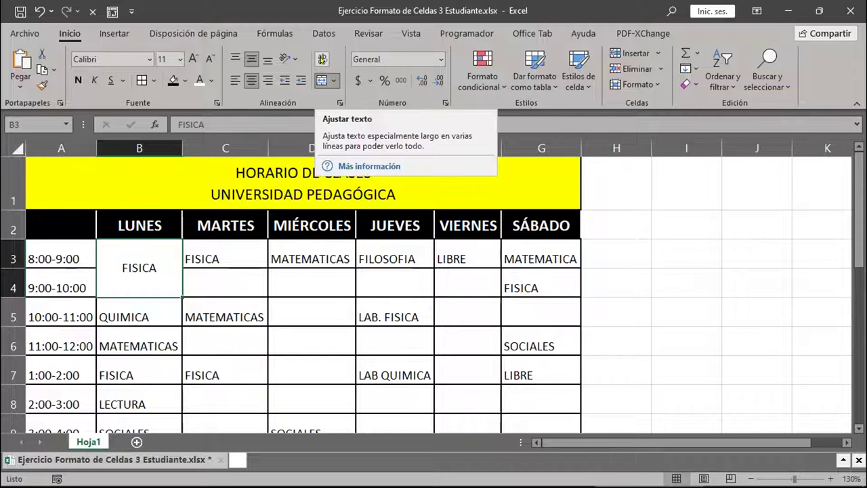
click(294, 62)
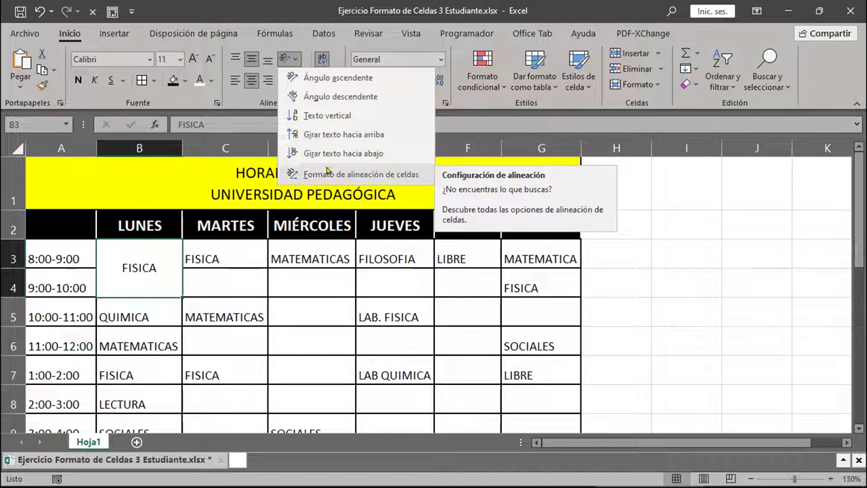
click(374, 175)
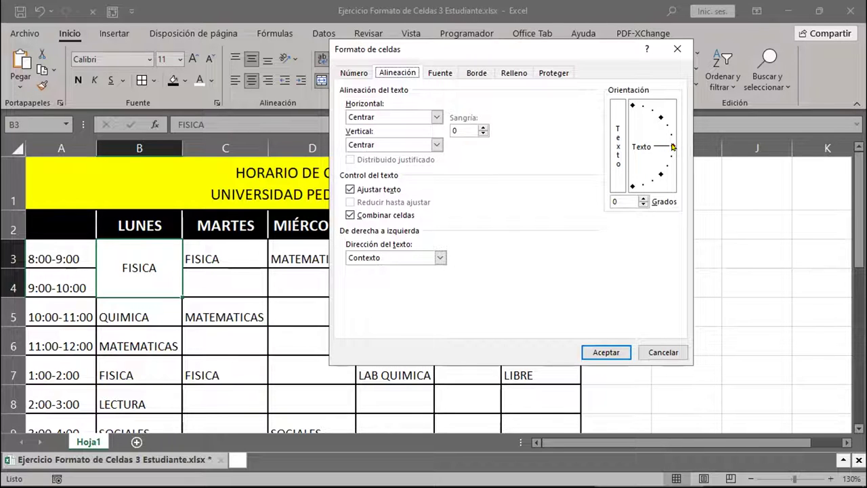
drag(673, 147, 650, 116)
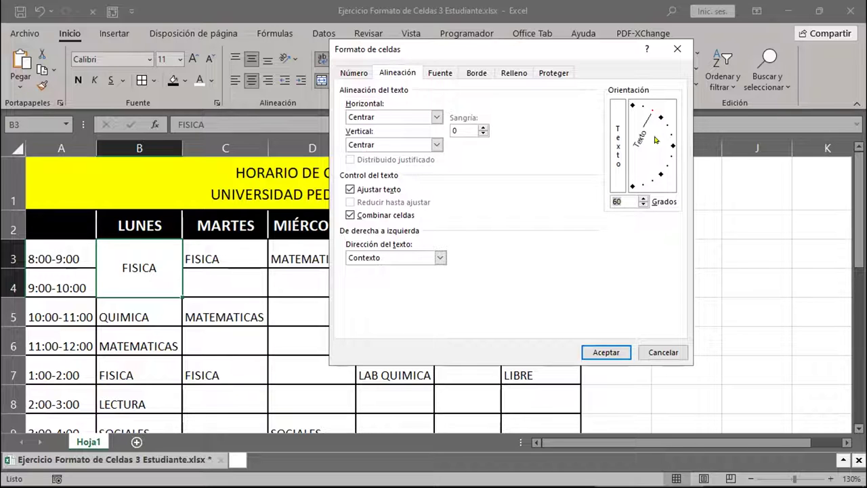
click(647, 116)
drag(647, 115, 667, 148)
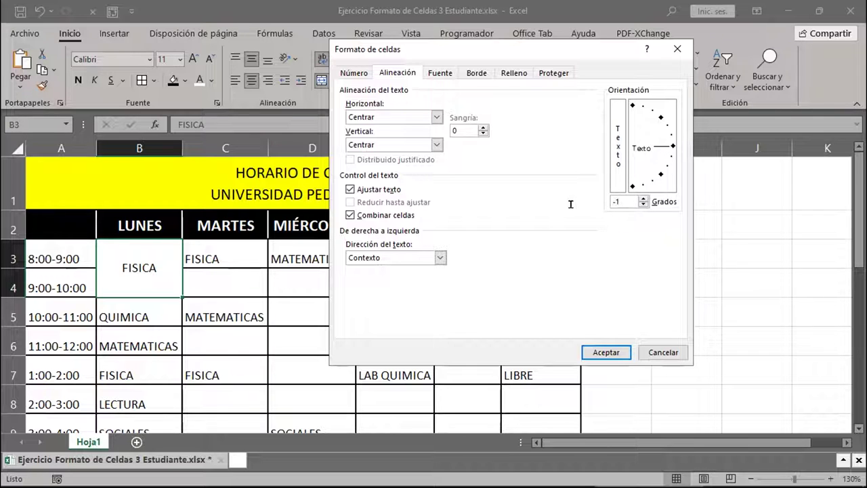
click(620, 197)
key(BackSpace)
key(BackSpace)
text(60)
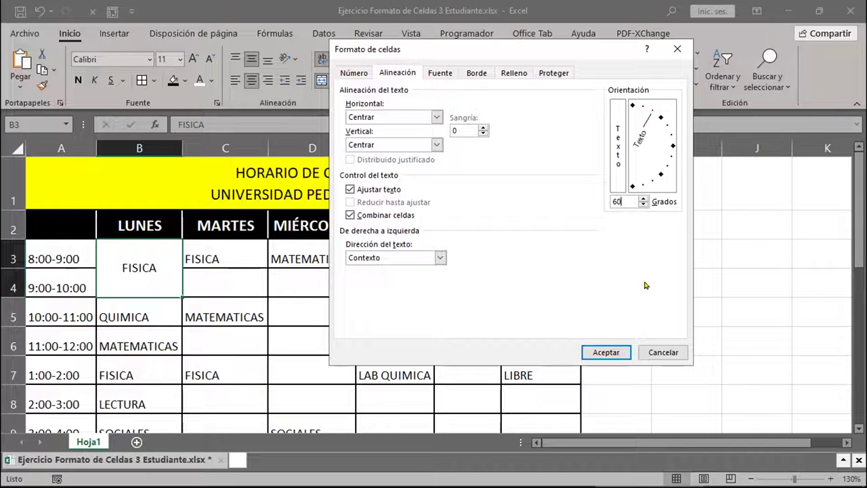
click(605, 352)
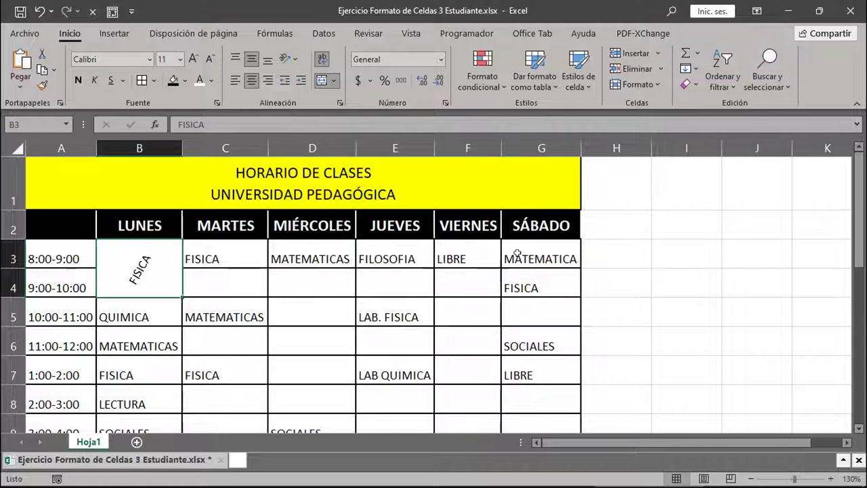
Fill the merged FISICA cell B3 with the standard orange, matching the sample picture
scroll(158, 302, down, 3)
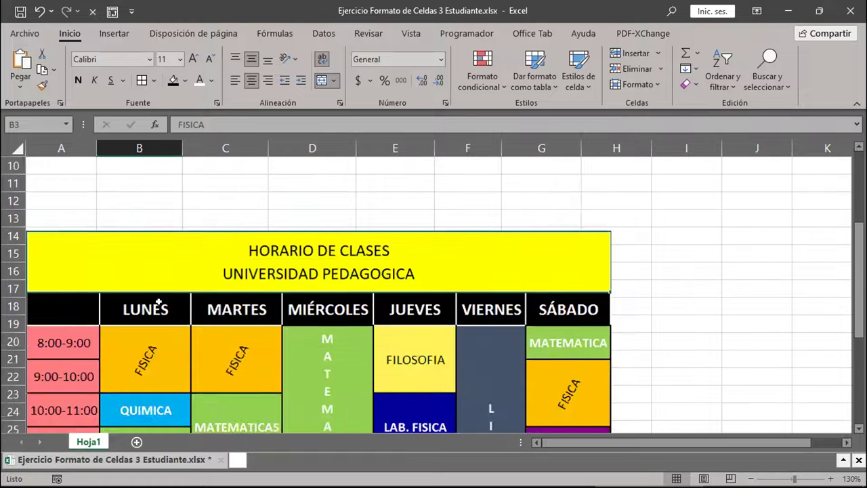
scroll(159, 302, down, 1)
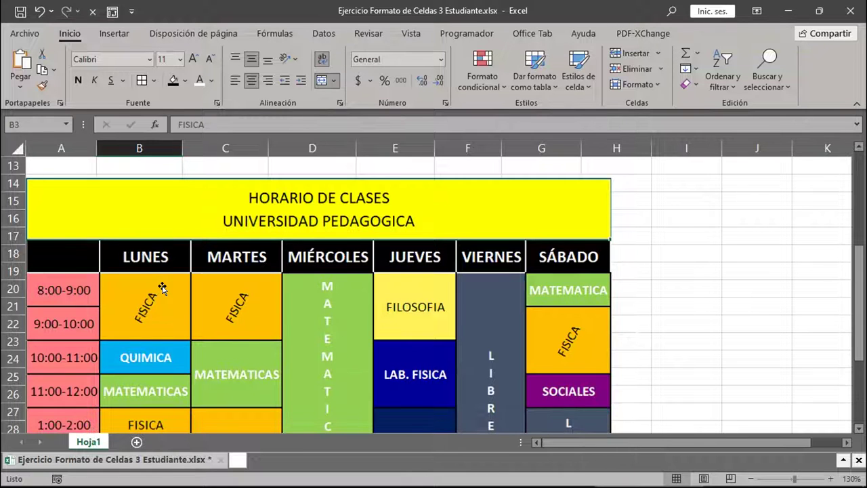
scroll(163, 288, up, 4)
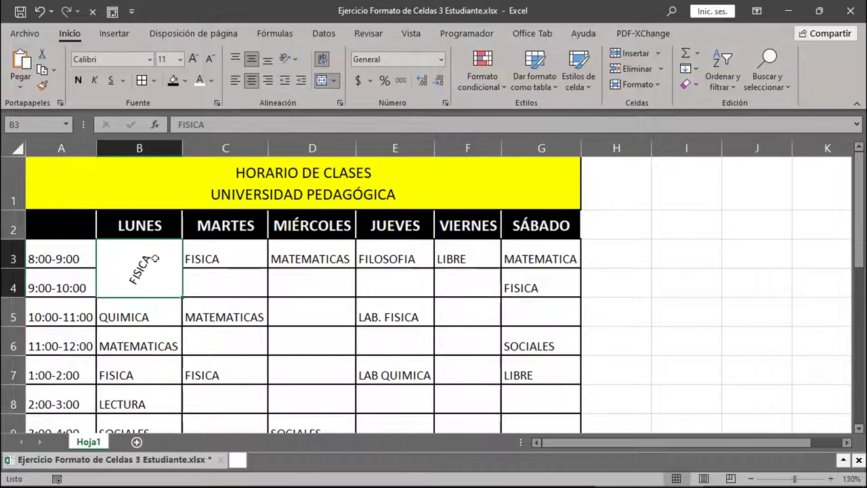
click(186, 80)
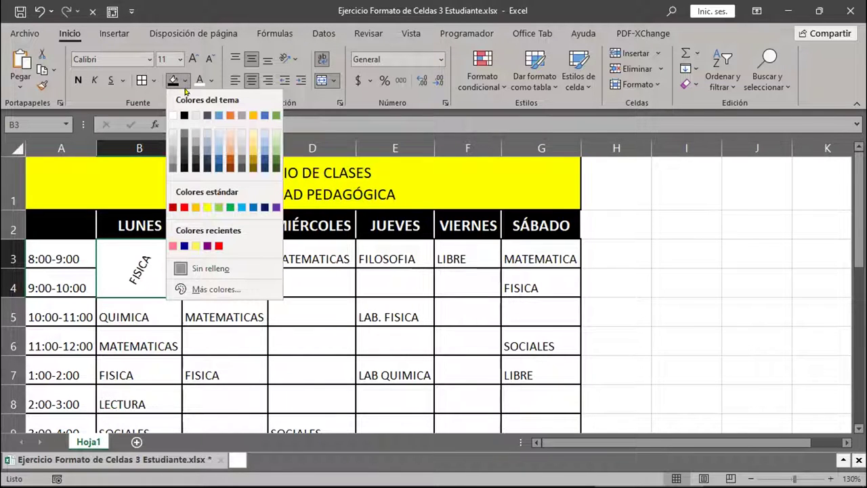
click(195, 207)
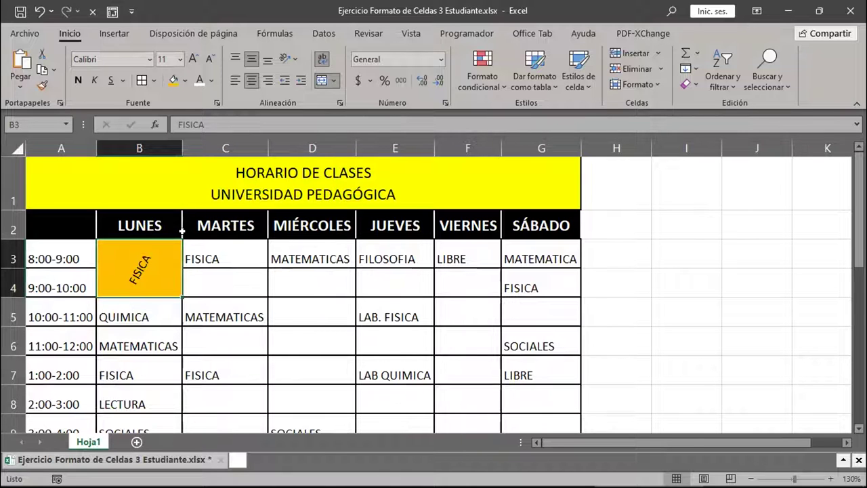
Compare the sample picture with the timetable to find the other FISICA blocks that share B3's rotated orange format
scroll(182, 231, down, 6)
scroll(182, 232, up, 5)
scroll(183, 231, down, 4)
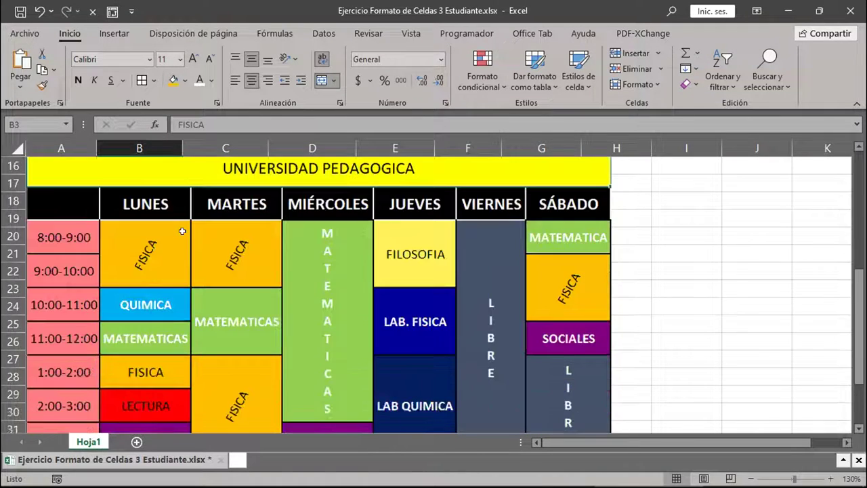
scroll(183, 231, up, 5)
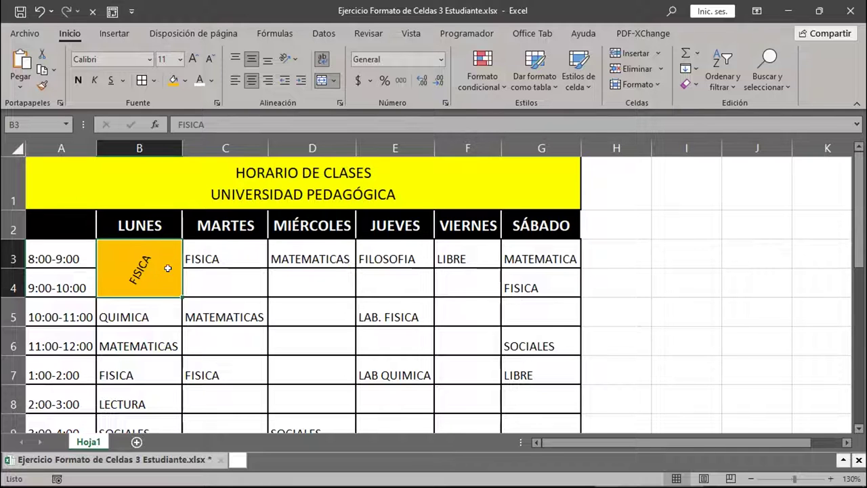
scroll(204, 339, down, 5)
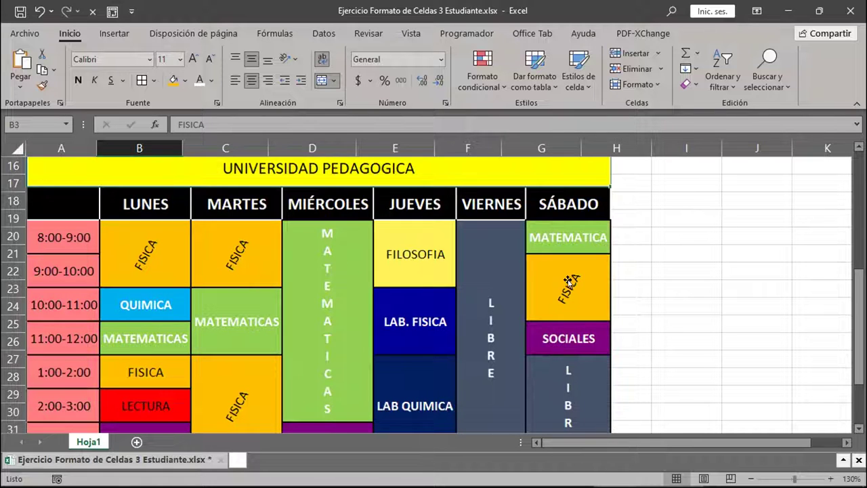
scroll(569, 281, down, 1)
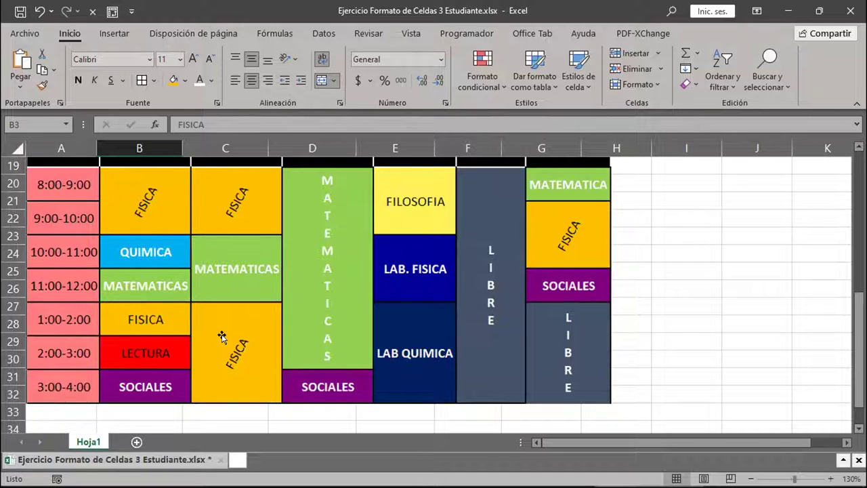
scroll(227, 335, up, 1)
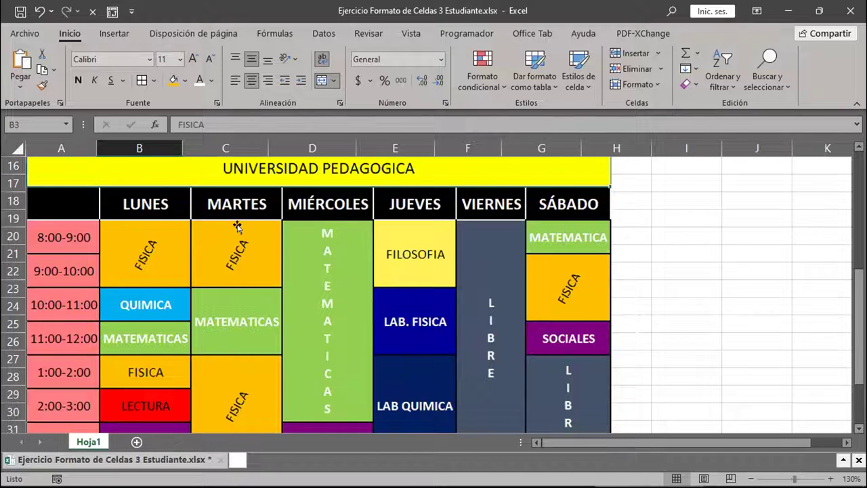
scroll(527, 337, down, 2)
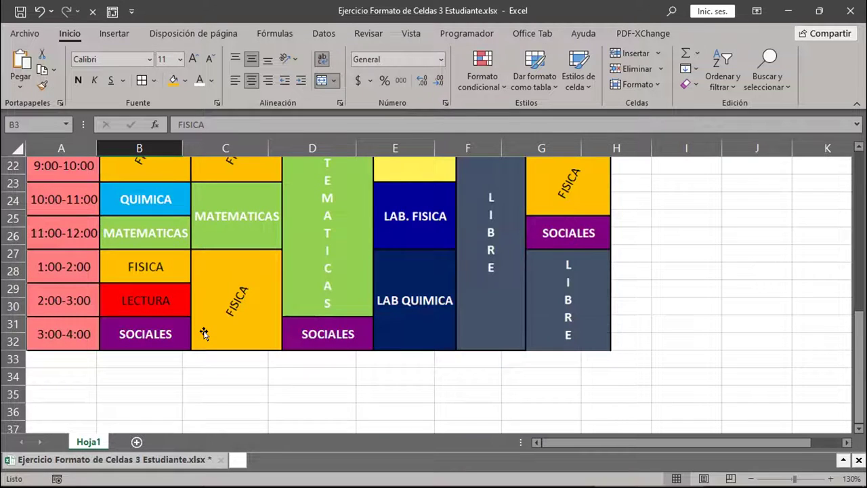
scroll(203, 332, up, 5)
scroll(203, 332, down, 2)
scroll(203, 332, up, 4)
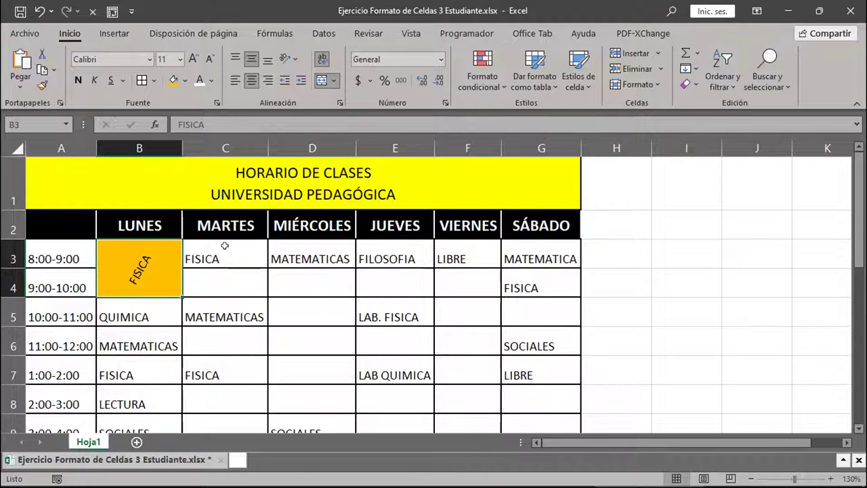
Mark out the remaining multi-row FISICA blocks C3:C4, G4:G5 and C7:C9 by selecting each in turn
click(224, 279)
drag(533, 289, 535, 318)
scroll(535, 318, down, 2)
drag(225, 174, 234, 232)
scroll(449, 320, up, 2)
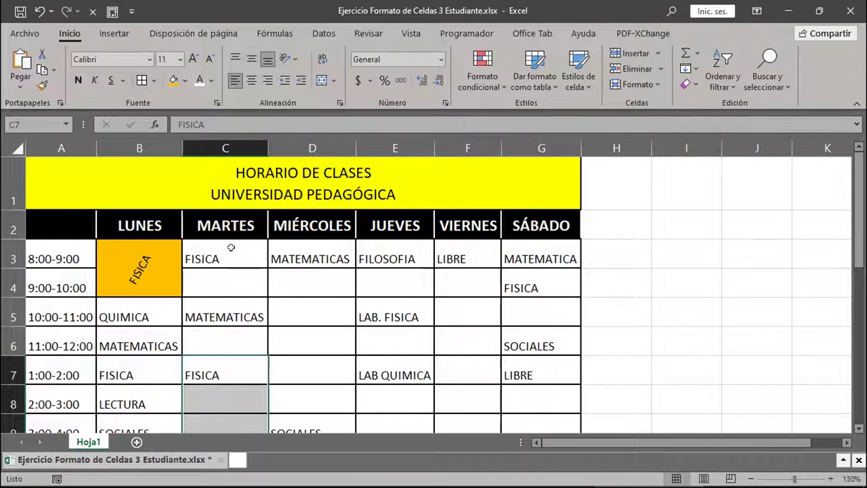
drag(231, 248, 226, 287)
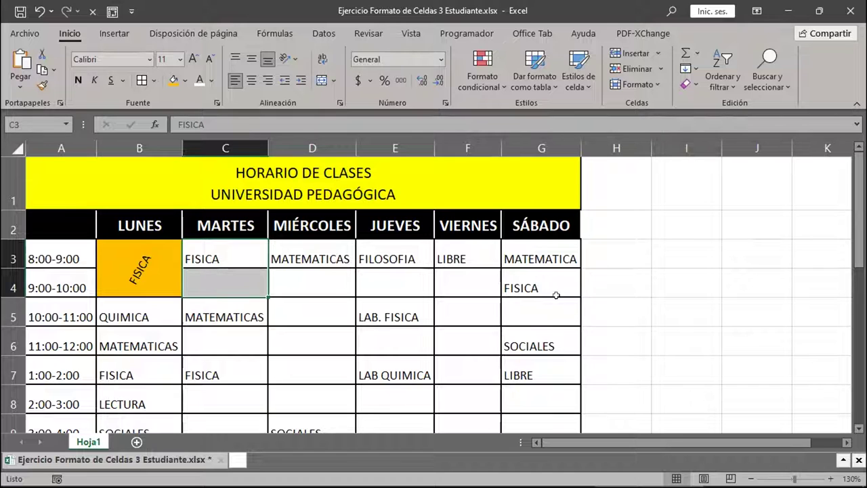
drag(533, 277, 535, 316)
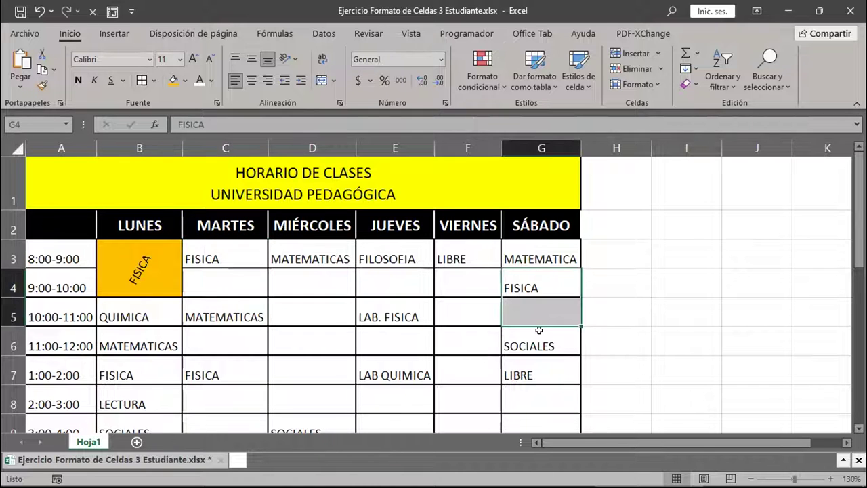
scroll(538, 330, down, 2)
drag(192, 169, 224, 233)
scroll(275, 275, up, 2)
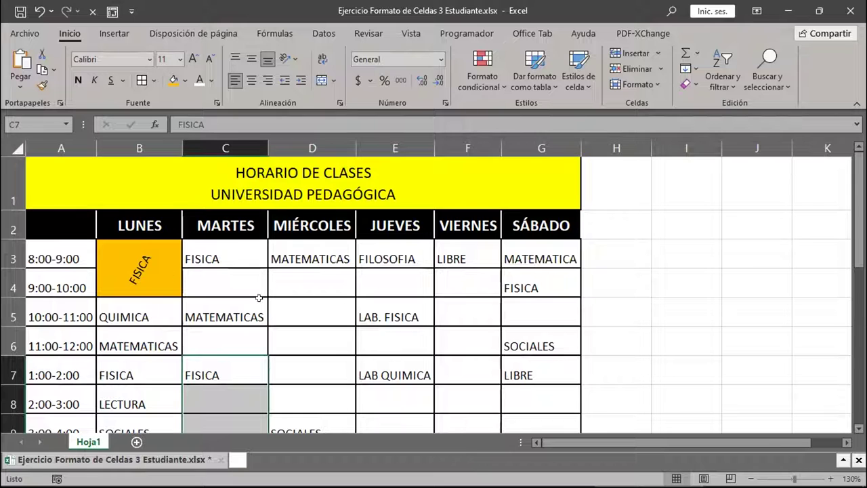
drag(245, 244, 248, 278)
drag(532, 275, 524, 316)
scroll(406, 345, down, 1)
drag(234, 263, 231, 310)
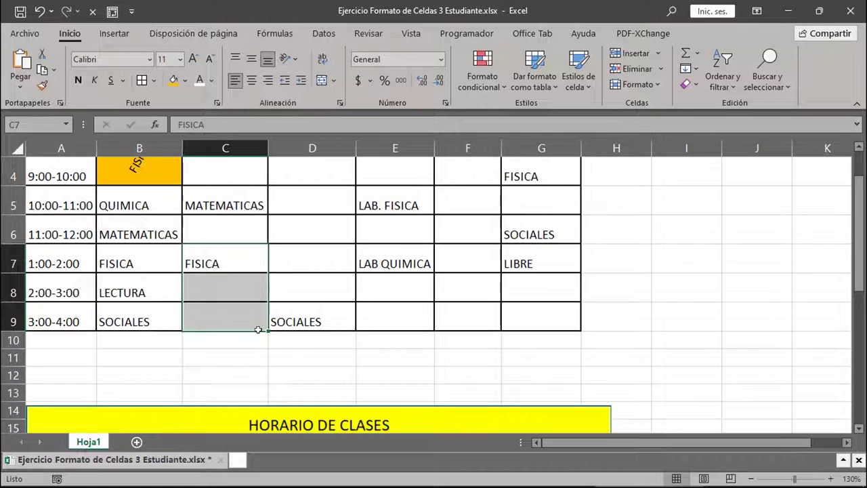
scroll(409, 289, up, 1)
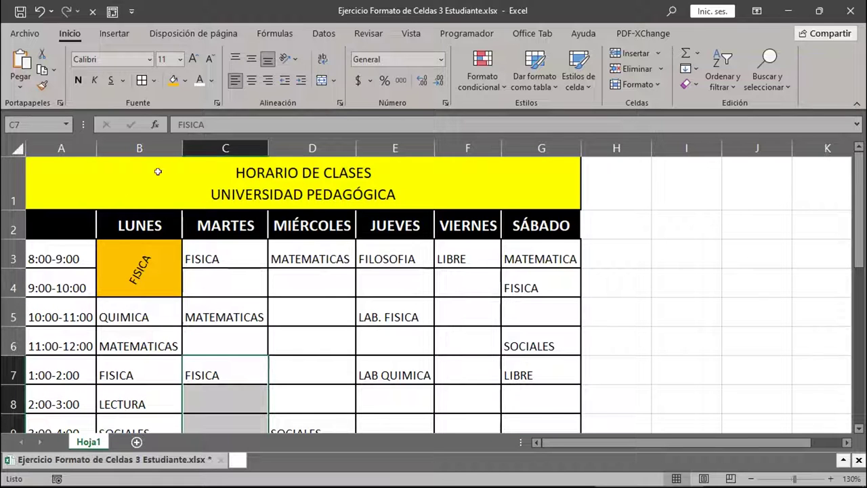
Try copying the format of B3 to C3:C4 with Format Painter, and undo it
click(158, 257)
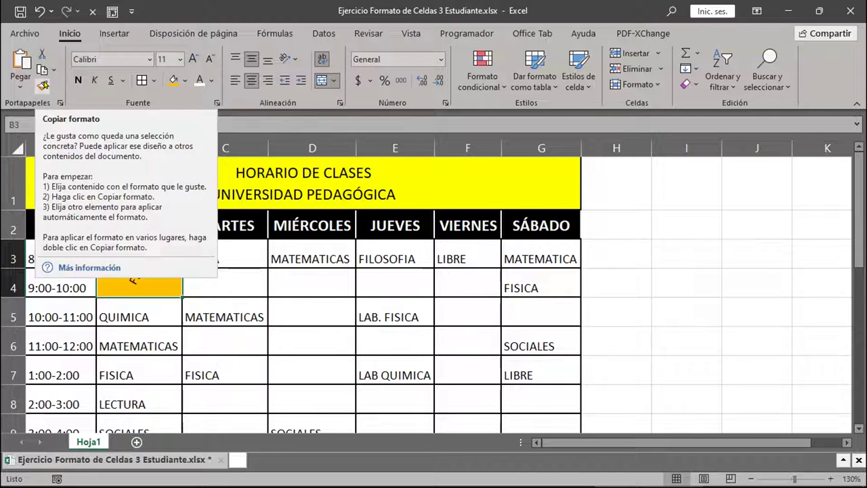
click(42, 85)
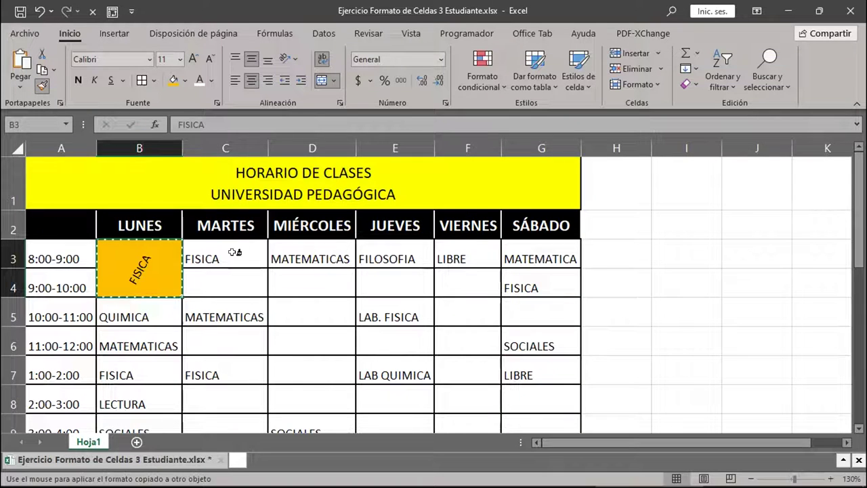
drag(232, 252, 232, 277)
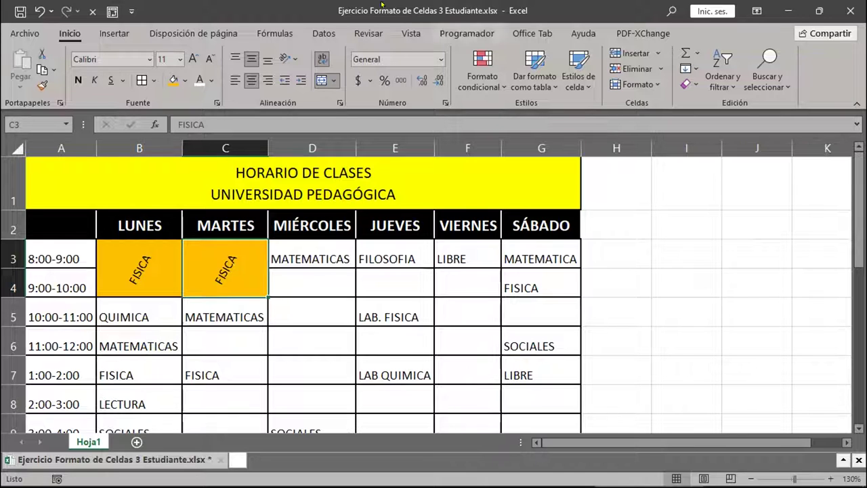
click(39, 11)
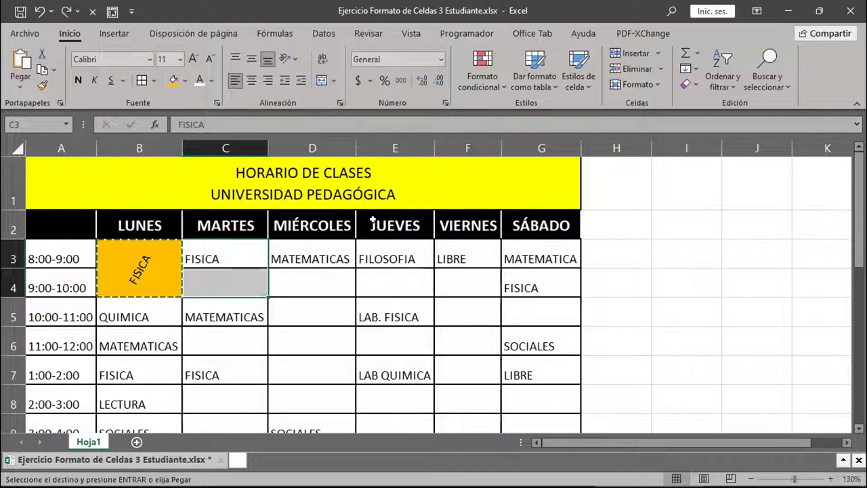
key(Escape)
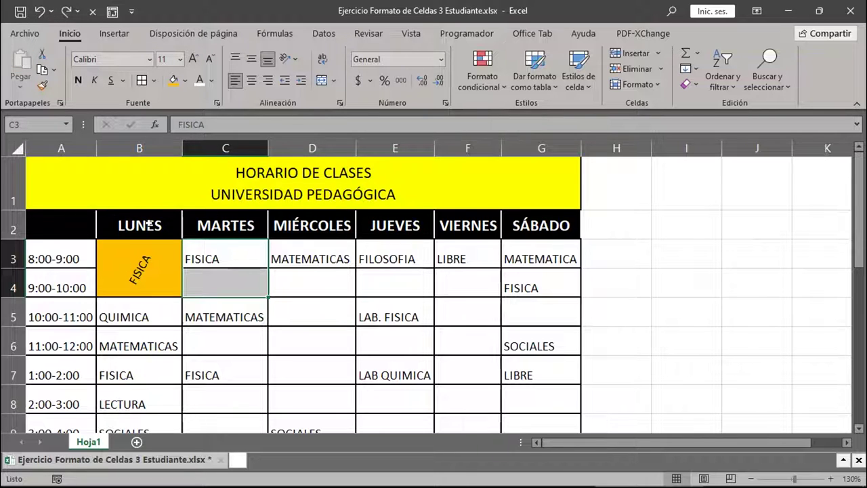
Copy the format of the merged FISICA cell B3 onto C3:C4 with Format Painter
click(148, 268)
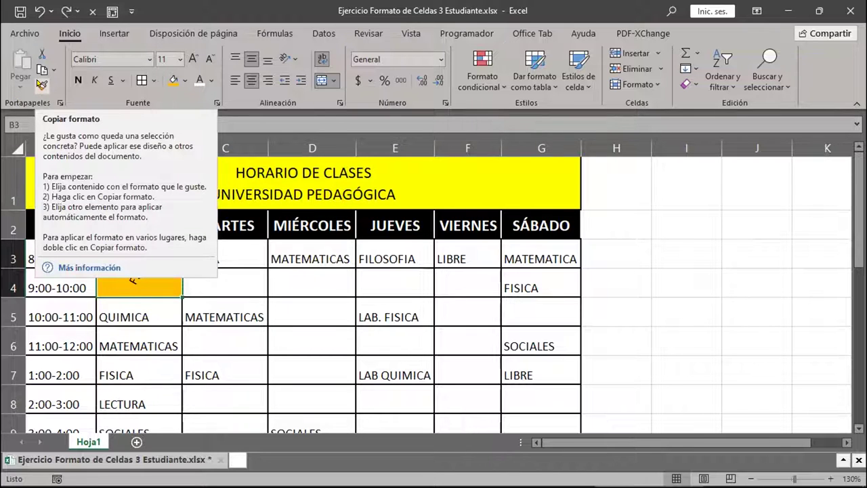
click(41, 83)
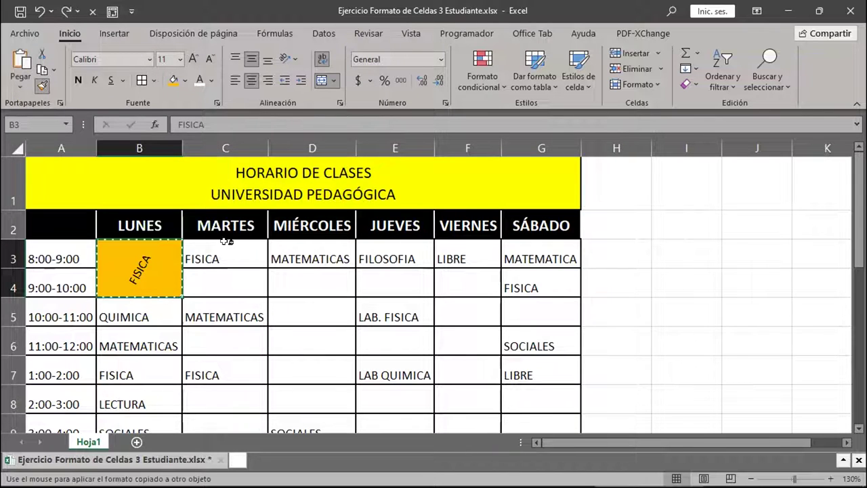
drag(228, 248, 229, 284)
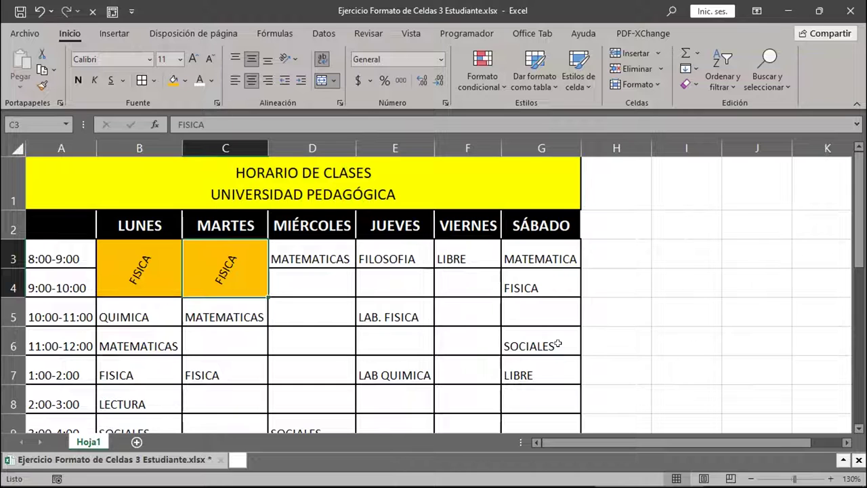
Review the FISICA blocks still lacking the orange format by selecting G4:G5 and C7:C9
drag(535, 284, 546, 319)
scroll(375, 363, down, 1)
scroll(374, 363, down, 1)
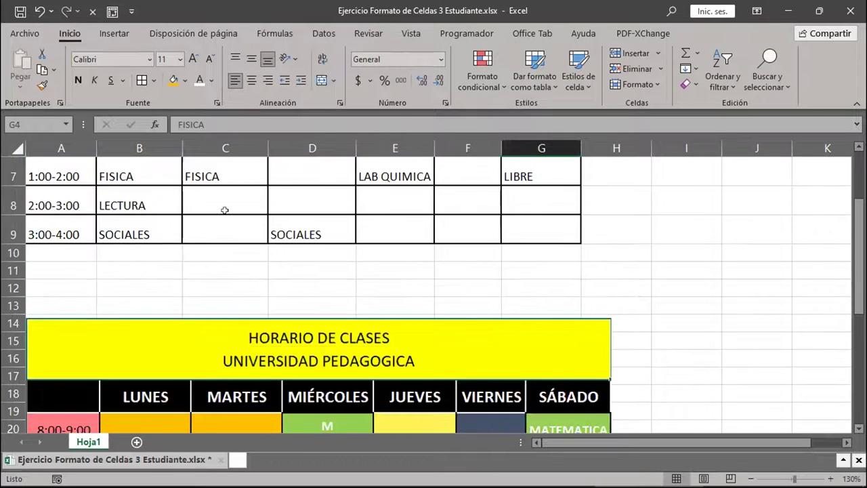
drag(217, 170, 222, 247)
scroll(533, 317, up, 2)
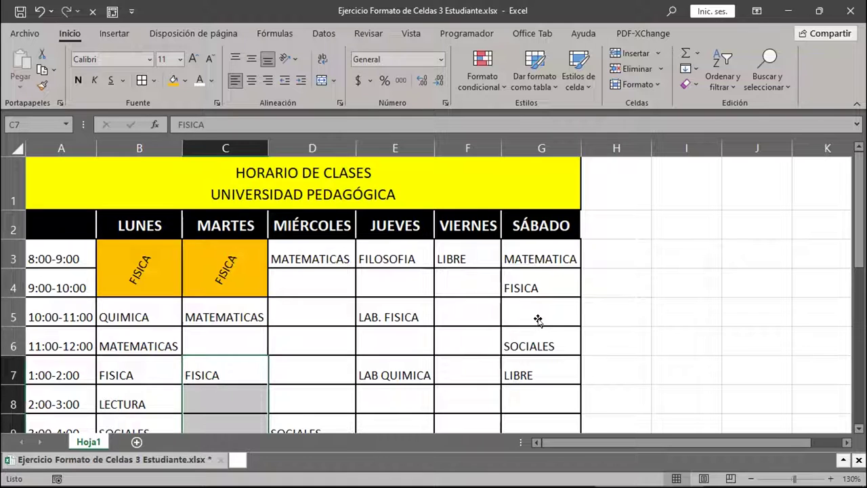
Review the merged source cell B3 and the FISICA blocks G4:G5 and C7:C9 that still need its format
click(138, 245)
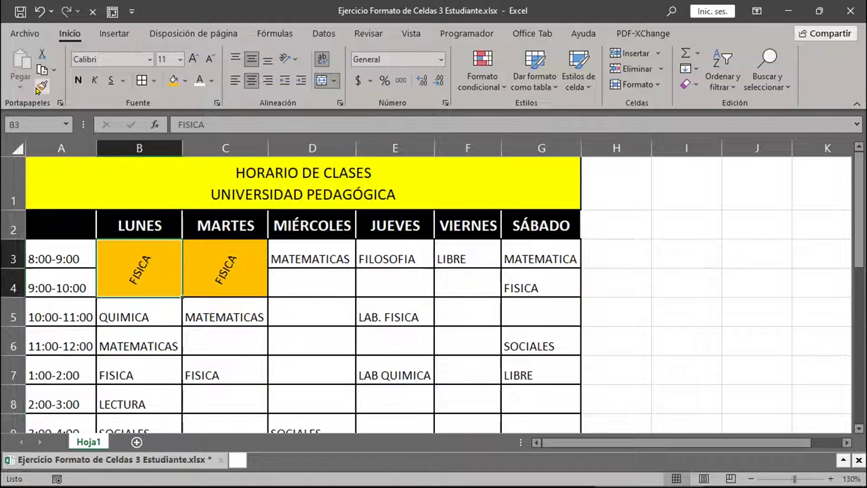
drag(514, 285, 534, 317)
scroll(533, 314, down, 1)
scroll(533, 310, up, 1)
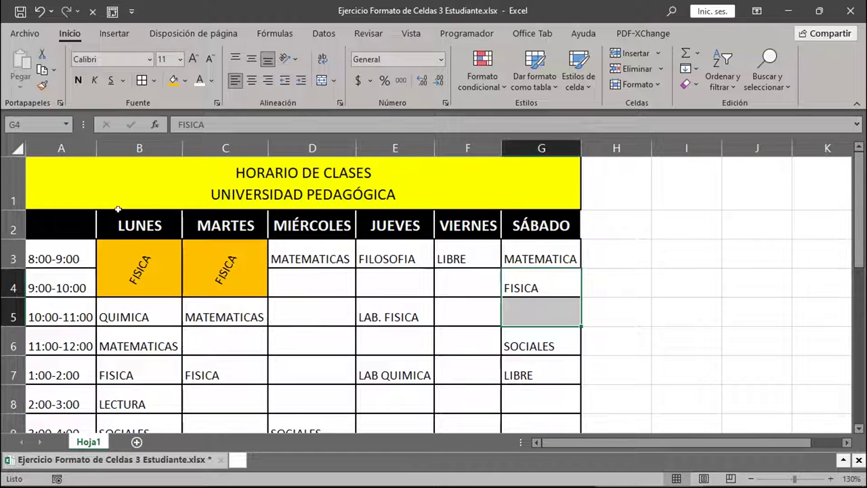
click(118, 257)
click(40, 85)
drag(214, 364, 225, 375)
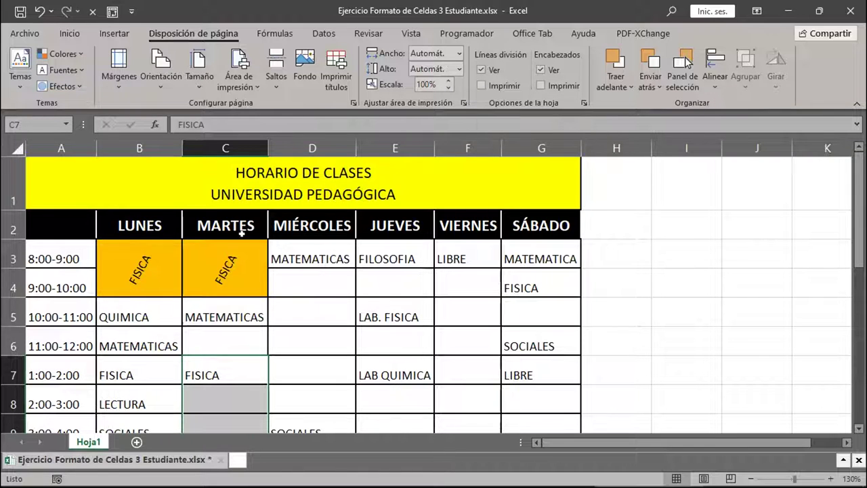
Undo the format copied onto the FISICA block C3:C4
click(222, 274)
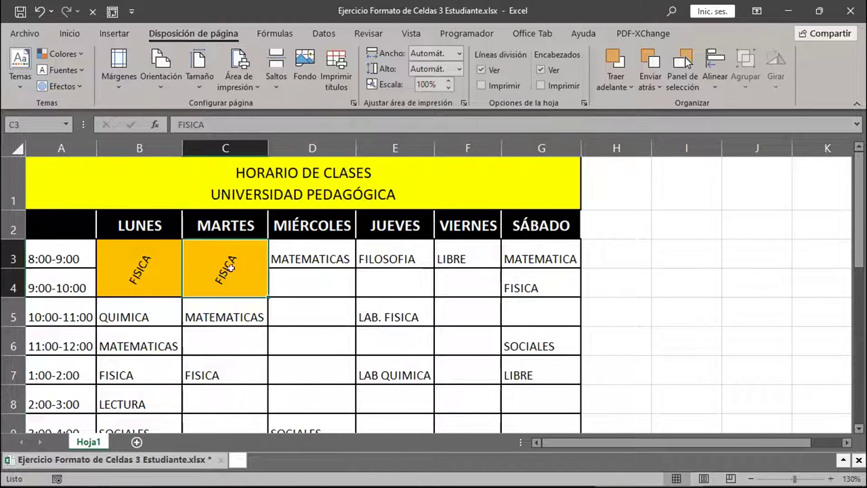
click(39, 12)
key(Escape)
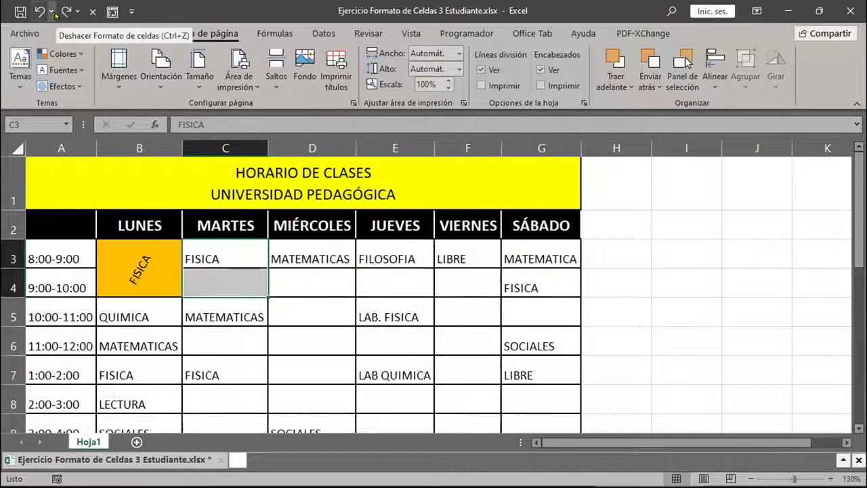
Copy the format of the merged FISICA cell B3 onto C3:C4, G4:G5 and C7:C9 in one continuous Format Painter run
click(159, 257)
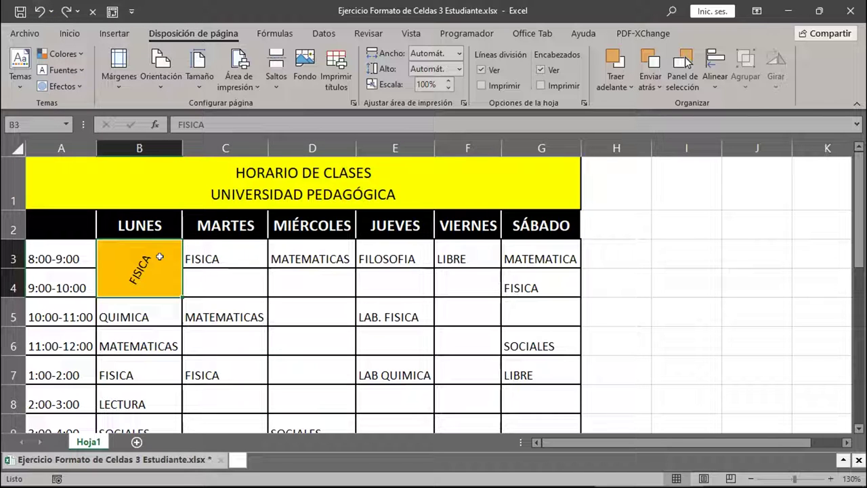
click(69, 33)
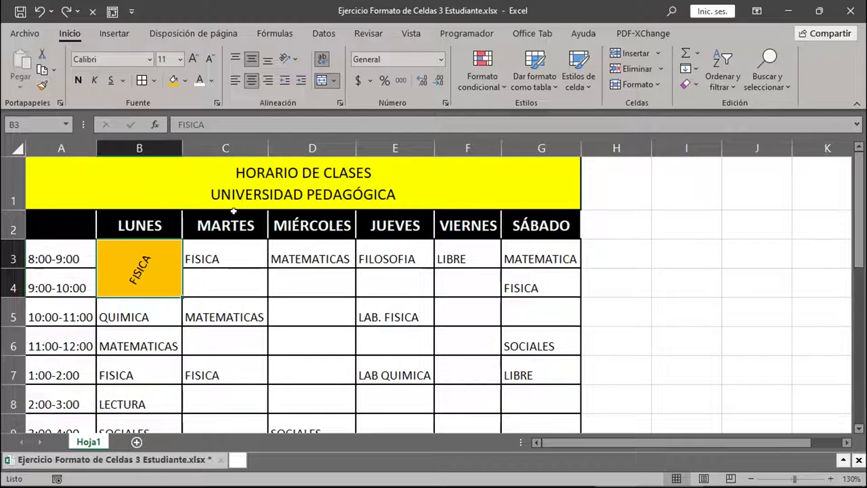
click(44, 84)
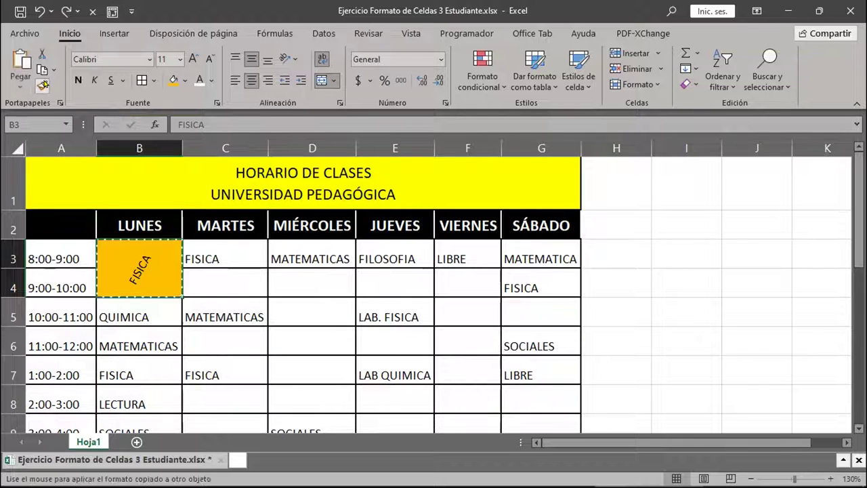
mouse_move(233, 248)
mouse_down()
mouse_move(235, 268)
mouse_move(248, 278)
mouse_up()
drag(544, 281, 541, 320)
scroll(355, 263, up, 1)
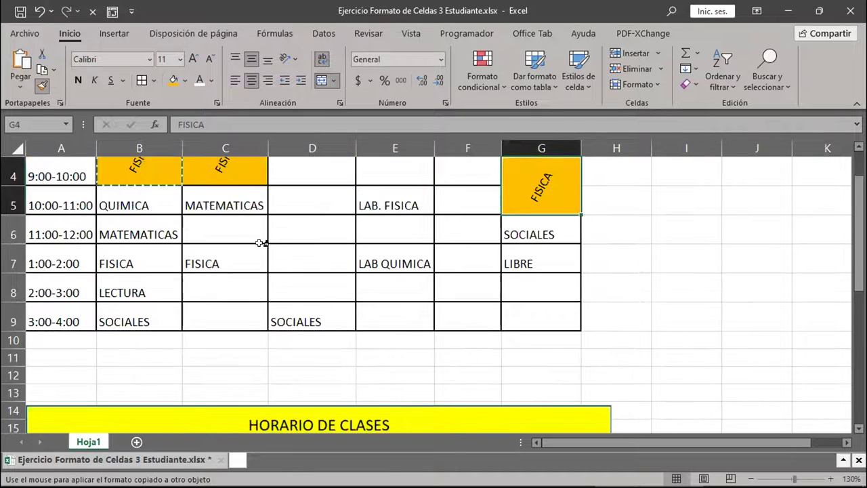
drag(203, 249, 192, 313)
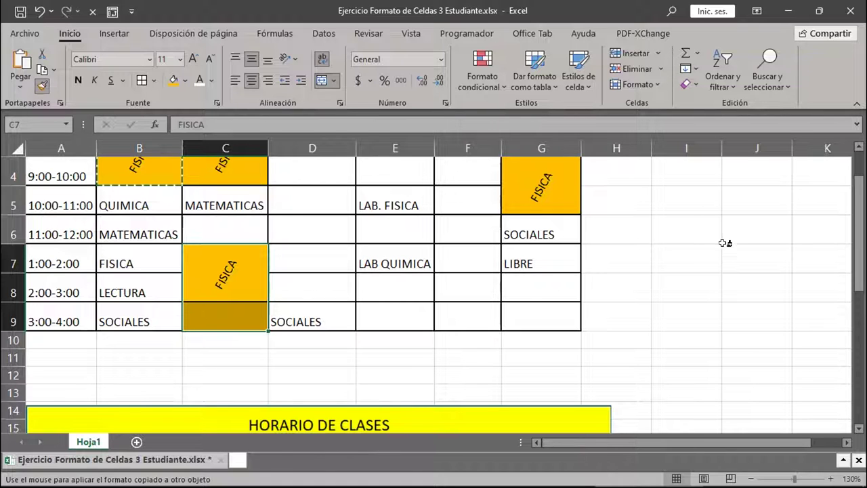
Paint the copied FISICA format onto the empty blocks I6:J8, I10:I14 and J11:K14 beside the timetable
scroll(336, 246, up, 1)
scroll(691, 306, down, 1)
drag(697, 223, 706, 291)
click(768, 244)
drag(768, 247, 759, 291)
drag(693, 335, 707, 399)
mouse_move(826, 357)
mouse_down()
mouse_move(790, 413)
mouse_move(772, 399)
mouse_up()
Paint the same FISICA format onto the empty blocks N12:N15, O10:P15 and M16:M19
scroll(774, 376, right, 2)
scroll(774, 376, down, 1)
drag(596, 285, 637, 350)
drag(730, 247, 772, 346)
mouse_move(557, 360)
mouse_down()
mouse_move(519, 395)
mouse_move(562, 419)
mouse_up()
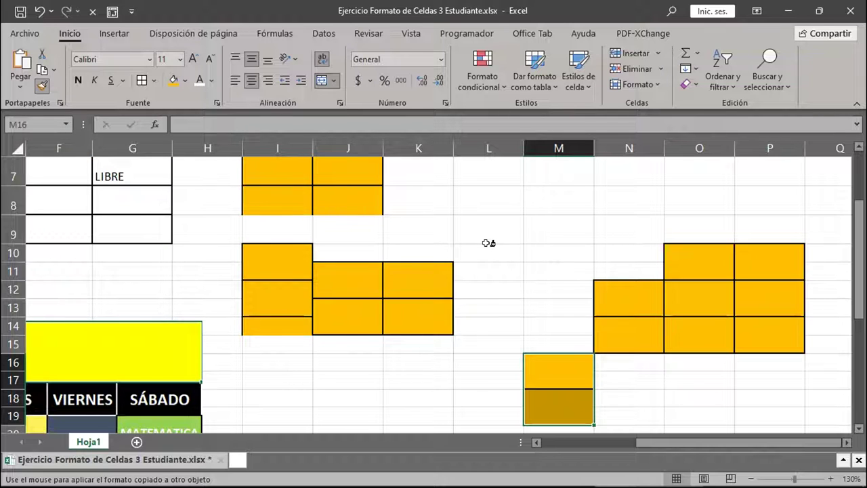
Paint the FISICA format onto L8:M10, L13:L15, K7:K10 and O8:P15, and turn off Format Painter
drag(493, 194, 505, 252)
click(556, 207)
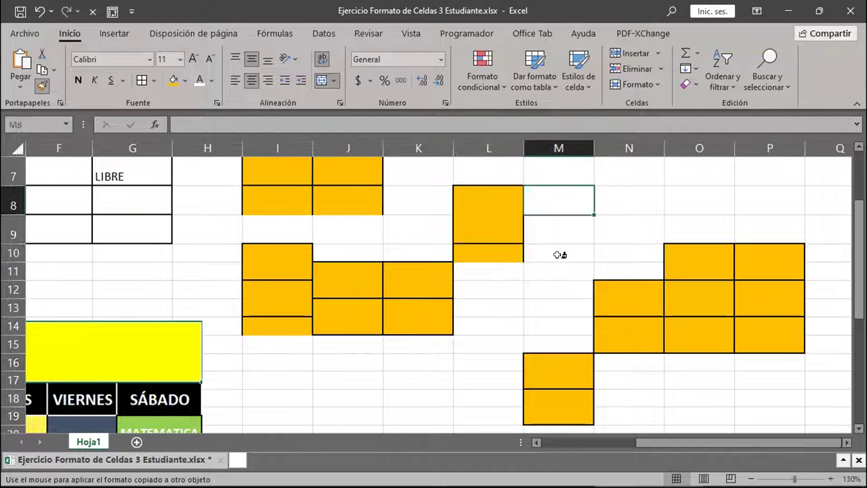
drag(559, 254, 560, 258)
drag(503, 300, 503, 342)
drag(397, 167, 398, 252)
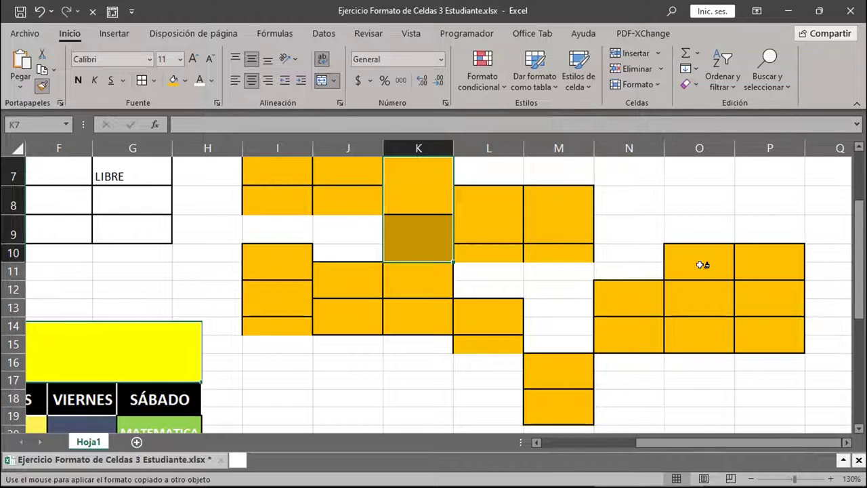
mouse_move(702, 193)
mouse_down()
mouse_move(693, 323)
mouse_move(703, 342)
mouse_up()
drag(775, 214, 764, 319)
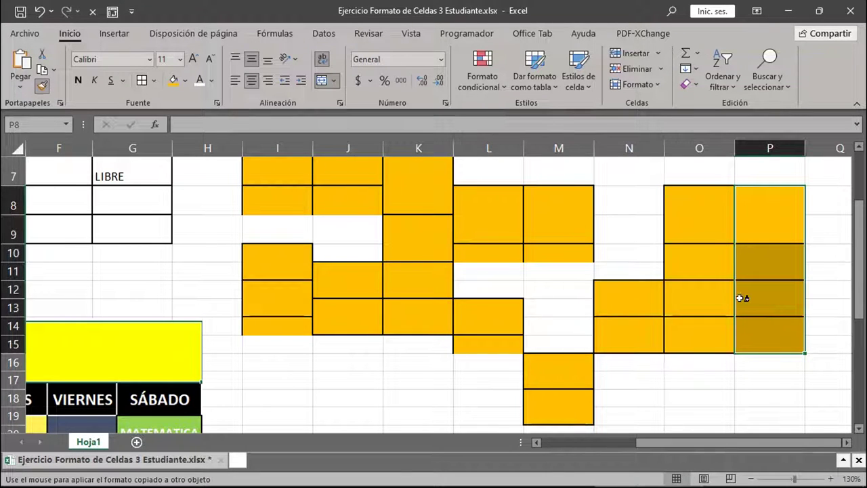
click(42, 86)
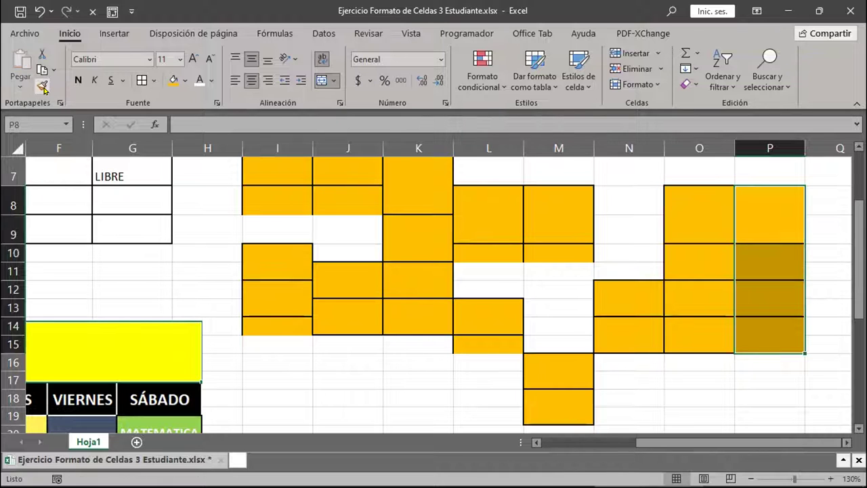
Compare the subject cells of the timetable with the coloured sample picture below it
scroll(555, 306, up, 2)
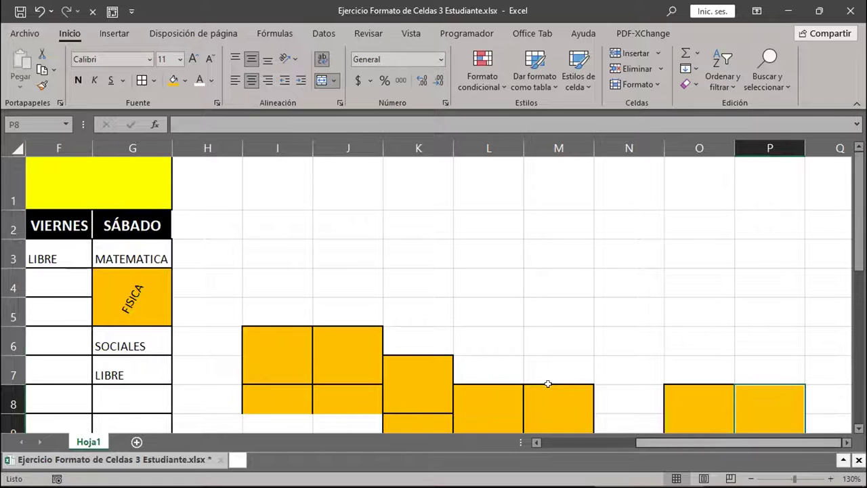
scroll(548, 384, left, 3)
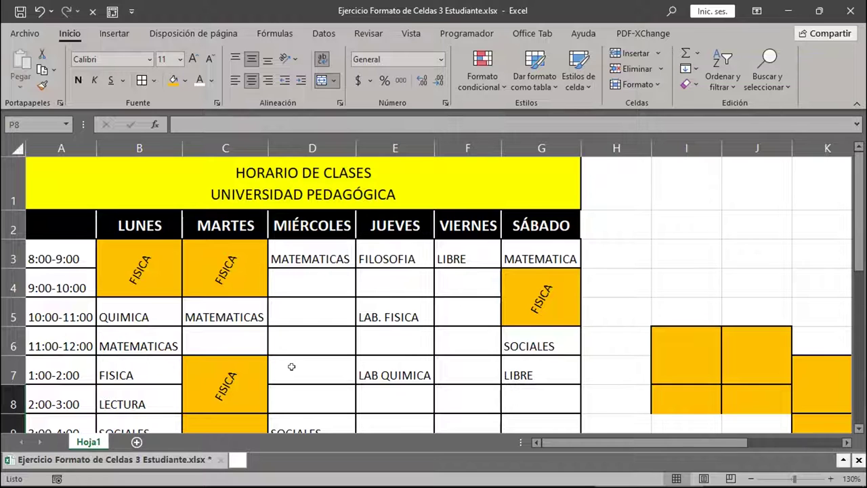
scroll(292, 366, down, 5)
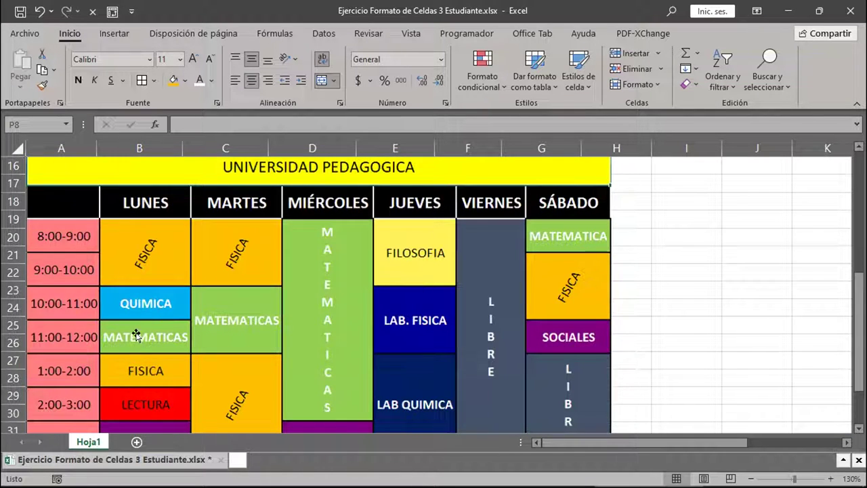
scroll(156, 395, down, 1)
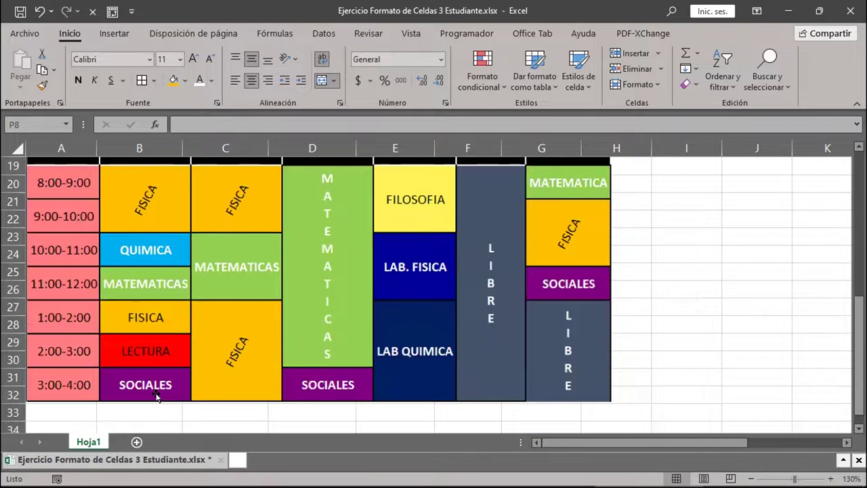
scroll(156, 392, up, 6)
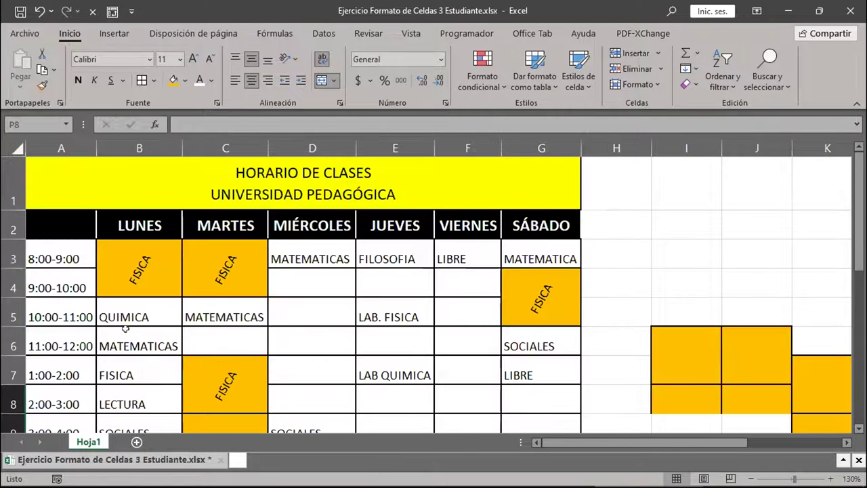
scroll(374, 368, down, 5)
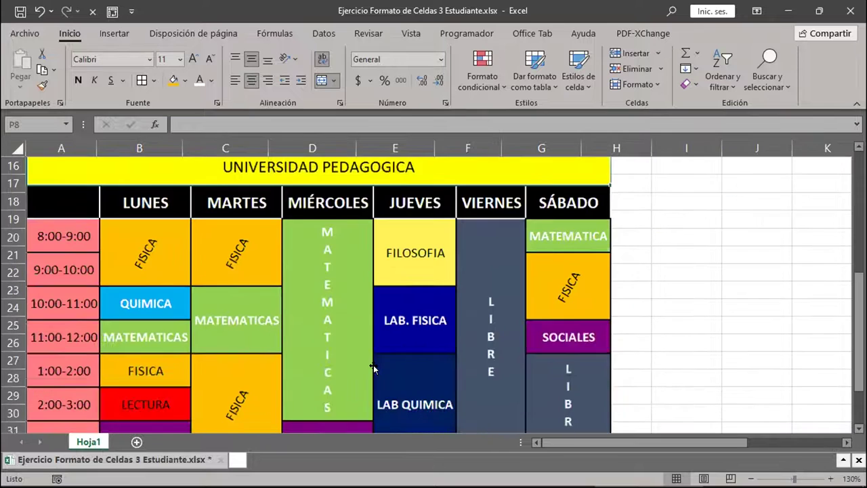
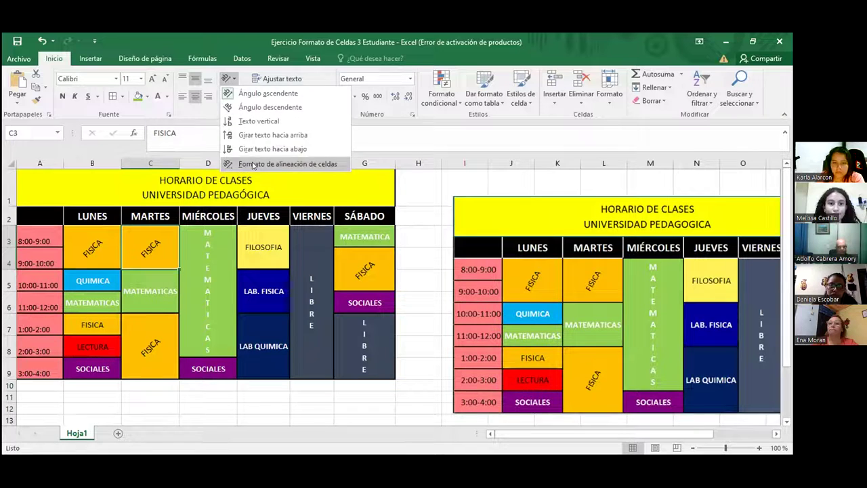
Set the text orientation of the merged FISICA cell C3 to 60 degrees
click(170, 103)
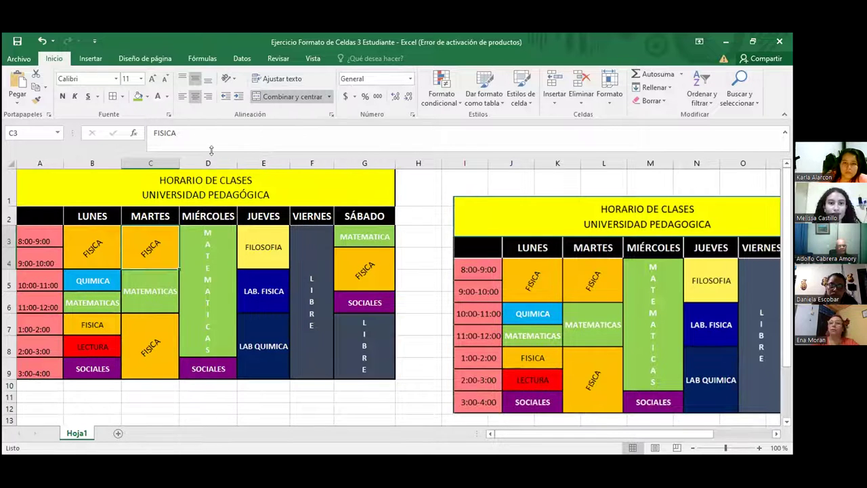
click(229, 79)
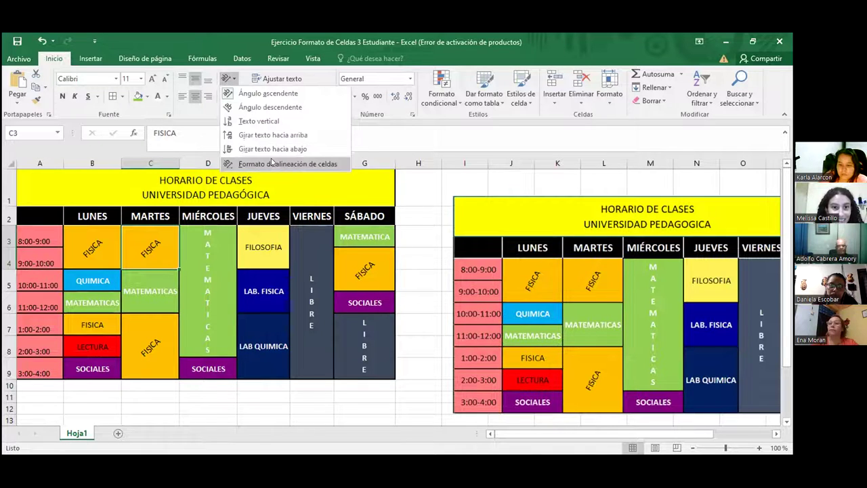
click(271, 163)
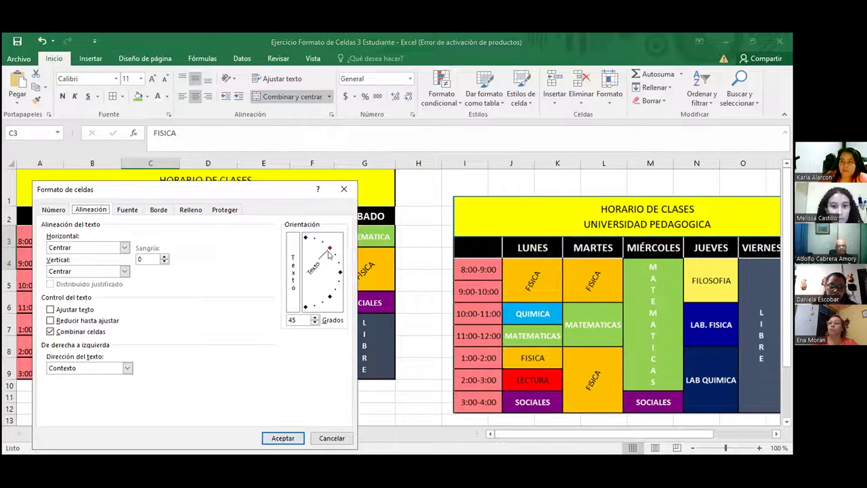
click(293, 319)
text(60)
click(283, 437)
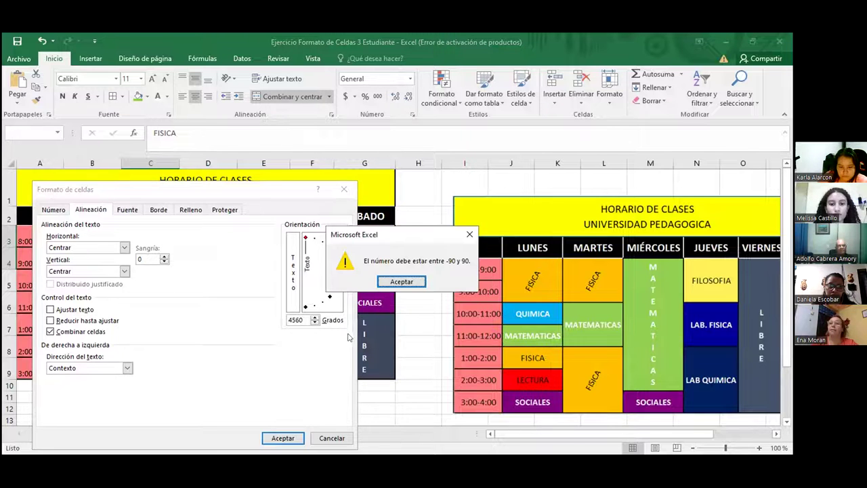
click(402, 281)
text(60)
key(Return)
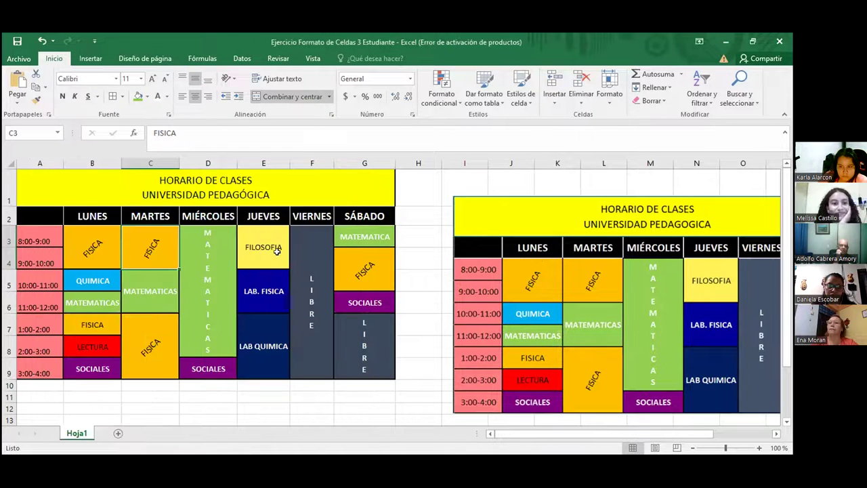
click(79, 243)
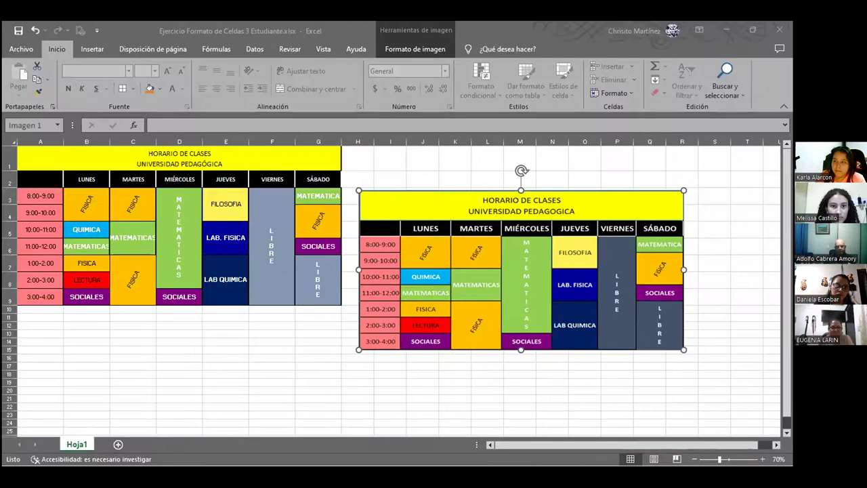
Shift the sample timetable picture slightly beside the finished table and deselect it
click(290, 316)
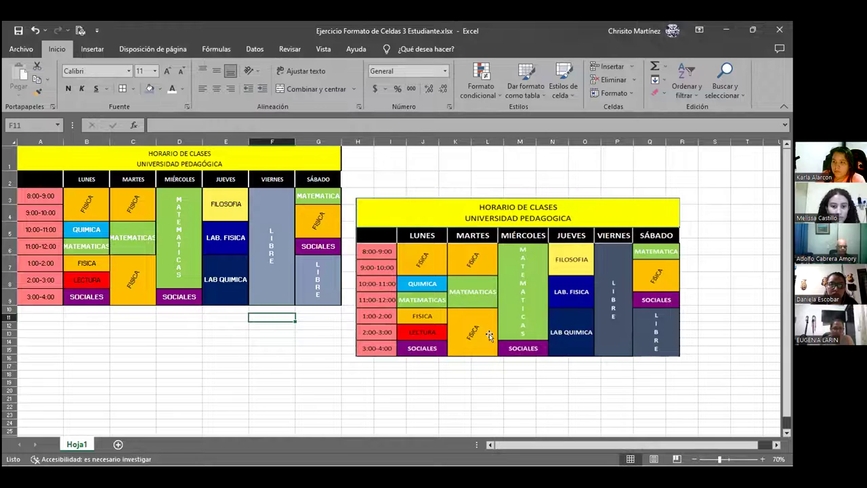
drag(489, 293, 489, 290)
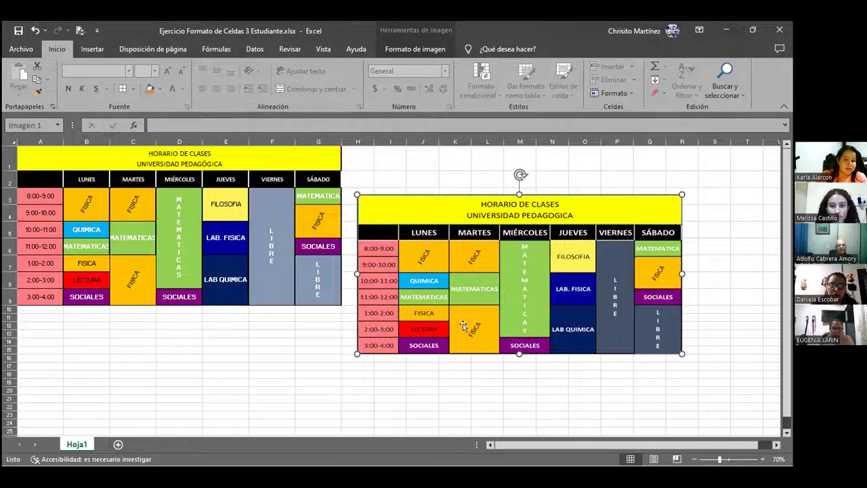
drag(431, 289, 432, 289)
click(278, 341)
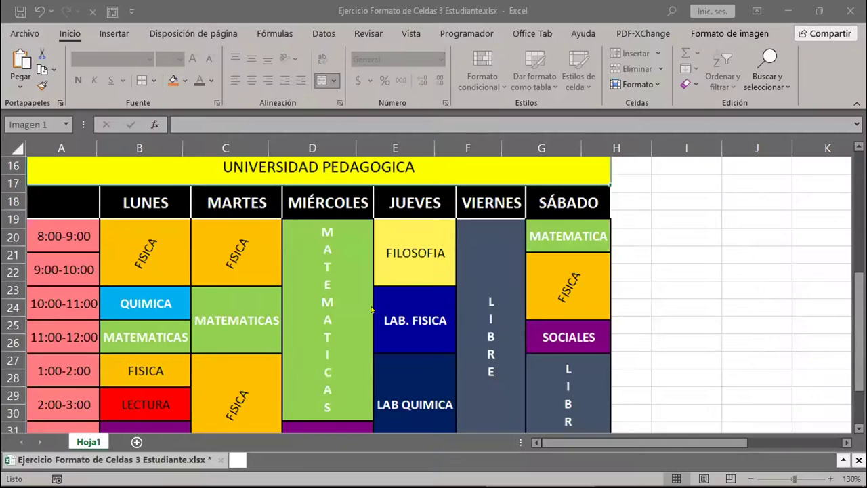
scroll(372, 309, down, 2)
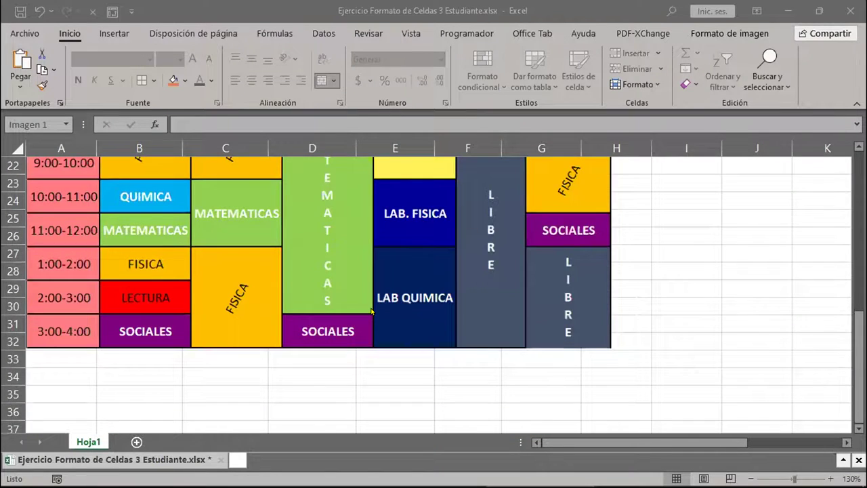
scroll(371, 310, up, 7)
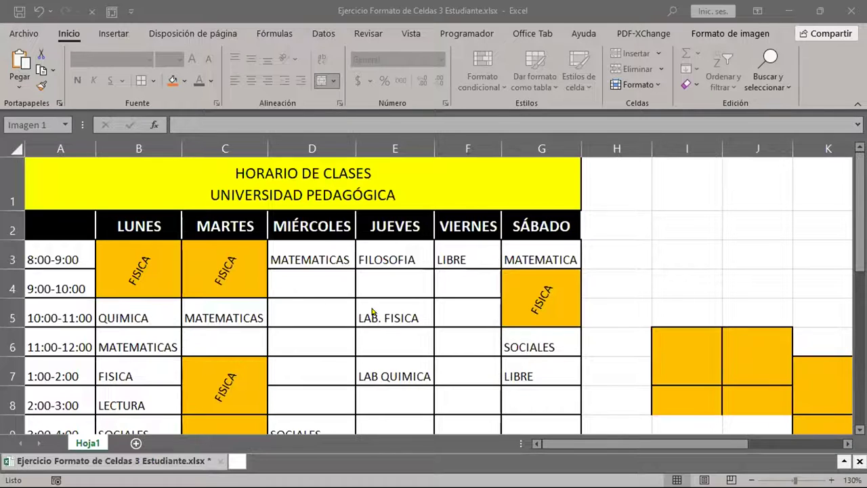
scroll(372, 312, down, 1)
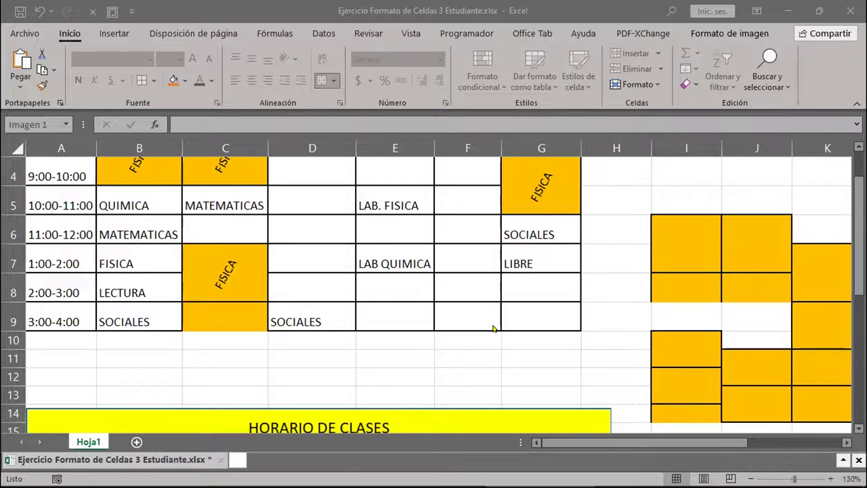
scroll(494, 329, up, 1)
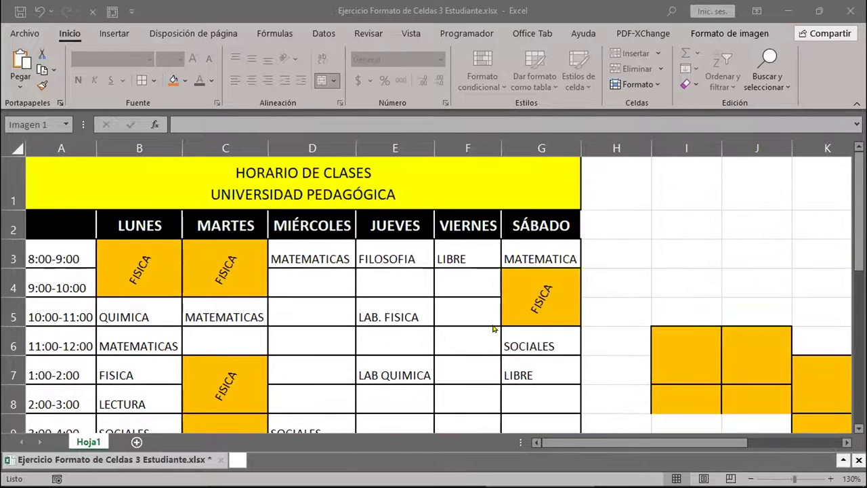
Check the orange FISICA cells B3, C3, G4 and C7, comparing how many rows the C7 block spans with the sample picture
click(142, 254)
click(224, 264)
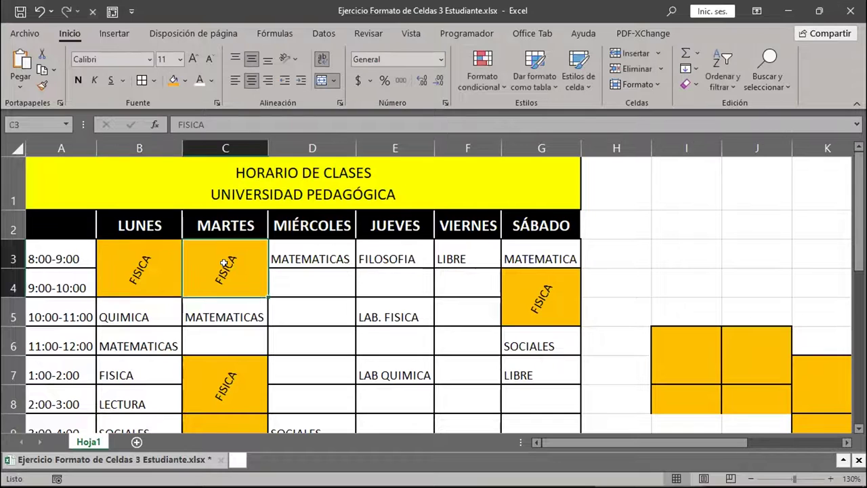
click(517, 285)
click(231, 381)
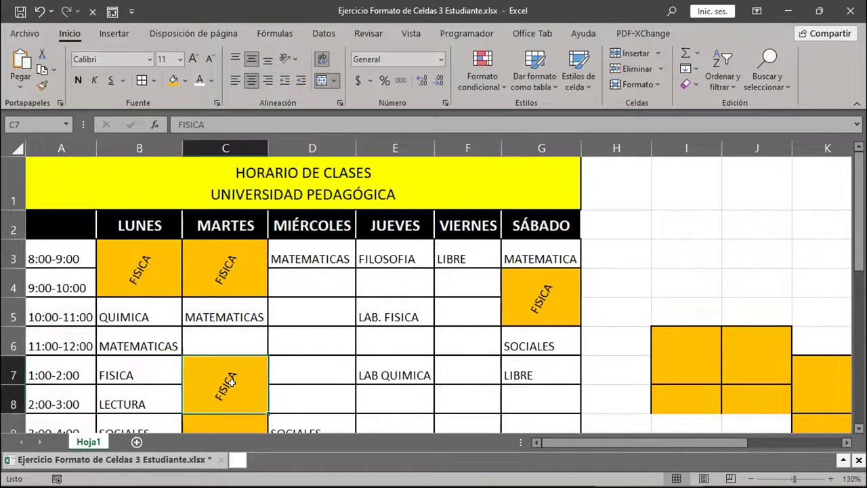
scroll(231, 382, down, 2)
scroll(232, 382, up, 1)
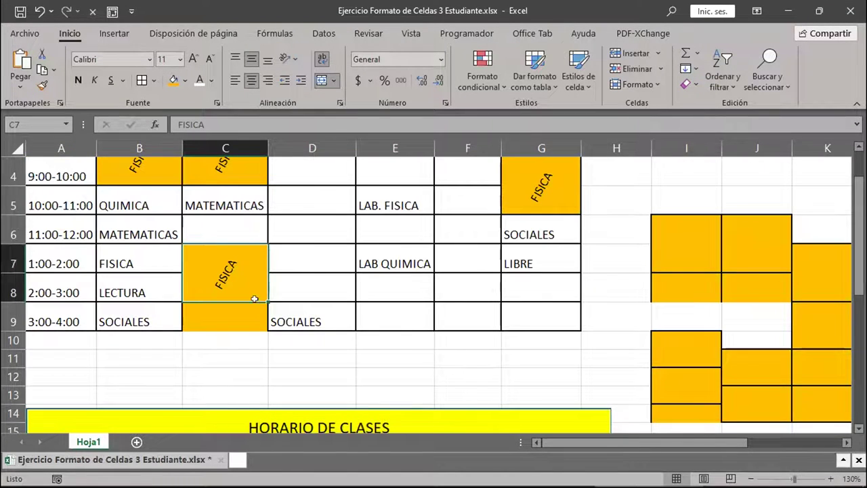
drag(221, 295, 224, 316)
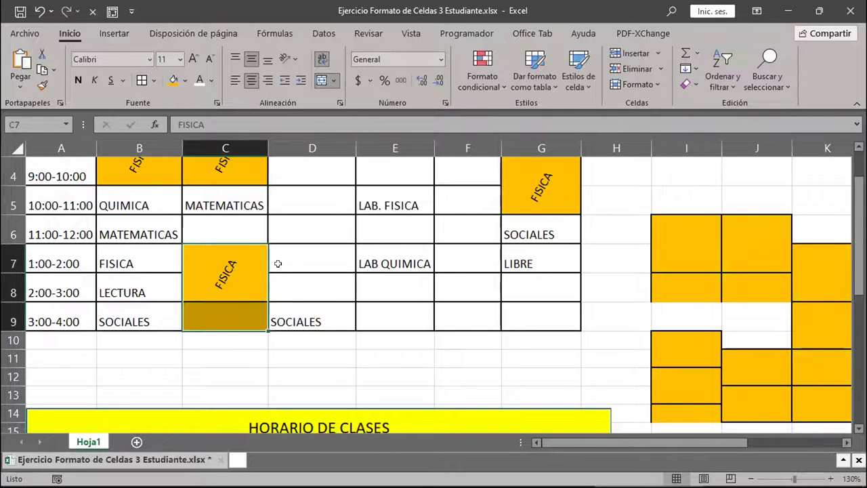
drag(226, 256, 233, 320)
scroll(333, 362, down, 5)
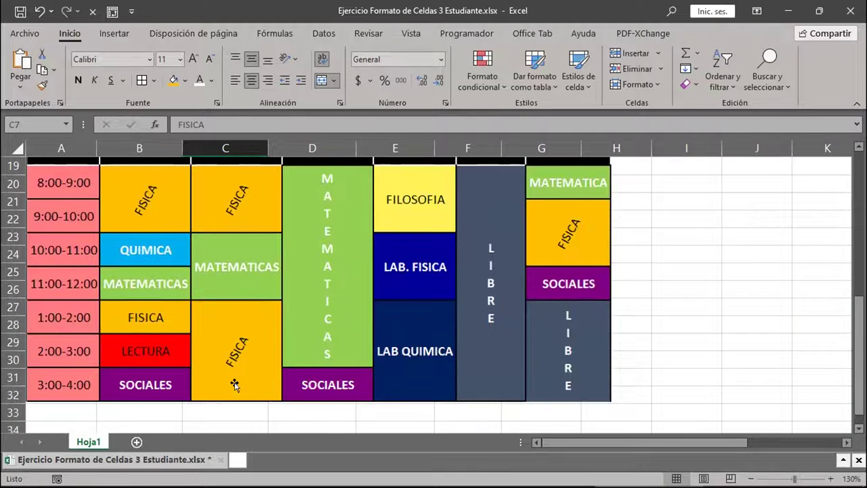
scroll(395, 268, up, 4)
scroll(408, 296, up, 2)
scroll(409, 296, down, 2)
scroll(408, 296, up, 1)
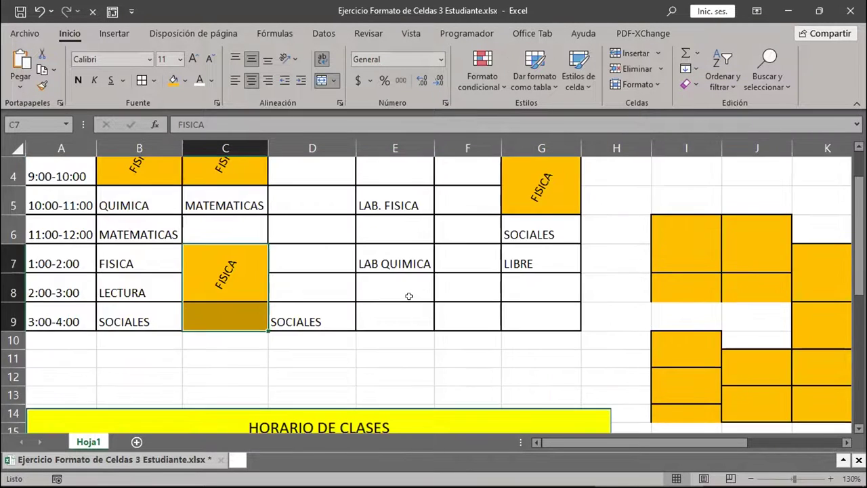
Unmerge the FISICA block in column C, and merge and center the whole range C7:C9
click(334, 255)
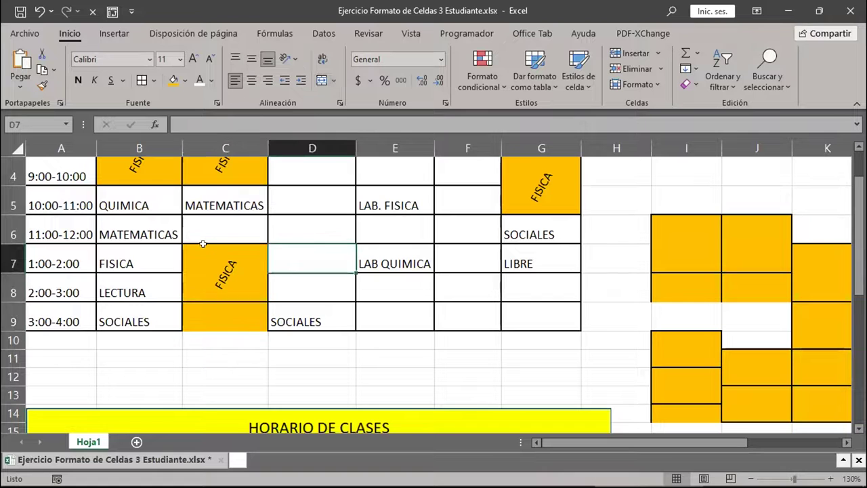
click(213, 300)
drag(213, 300, 212, 310)
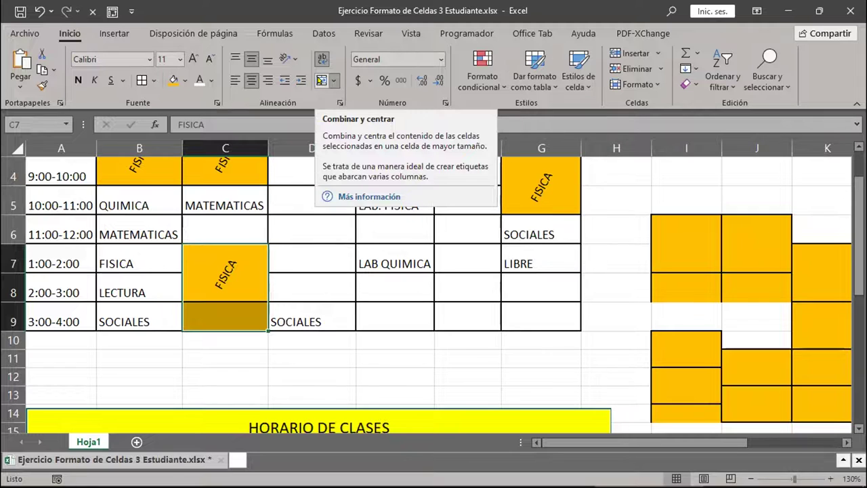
click(321, 80)
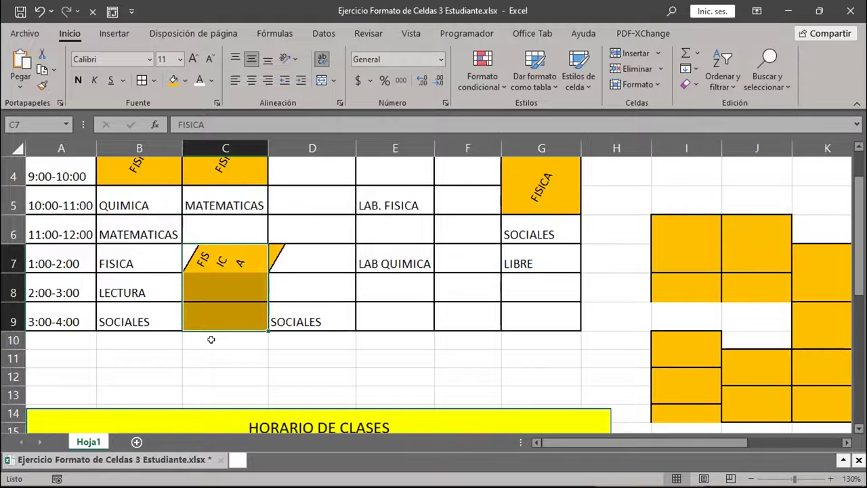
drag(227, 284, 224, 310)
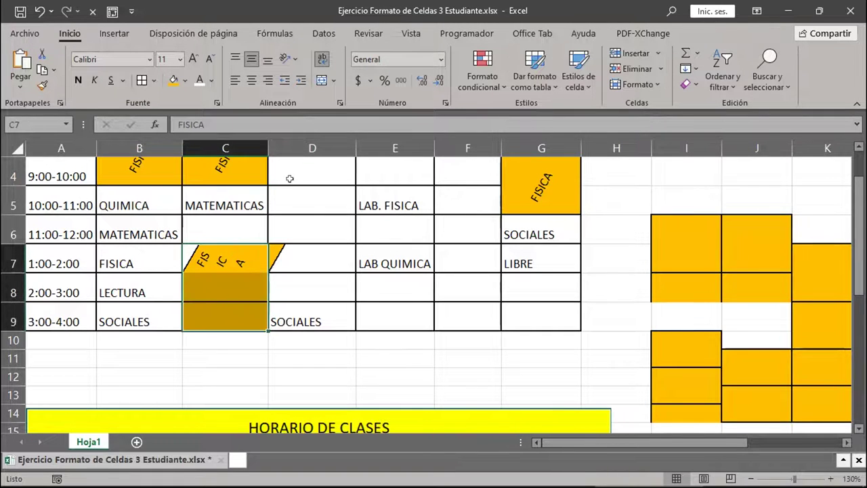
click(319, 82)
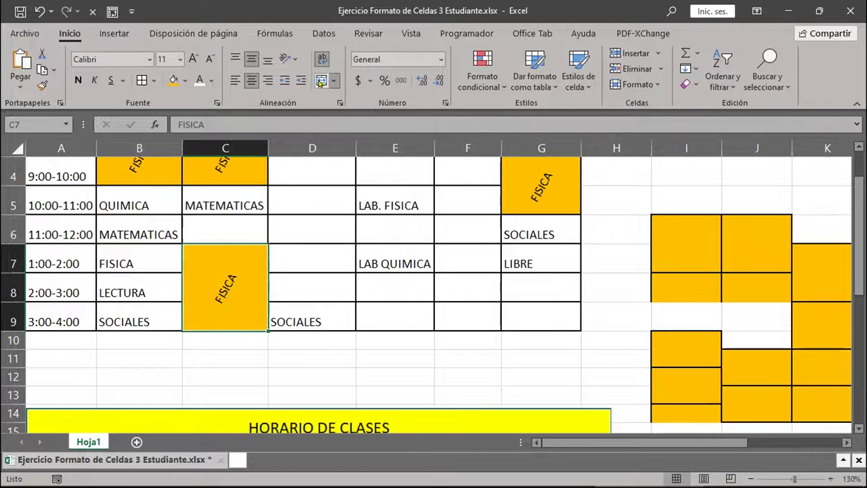